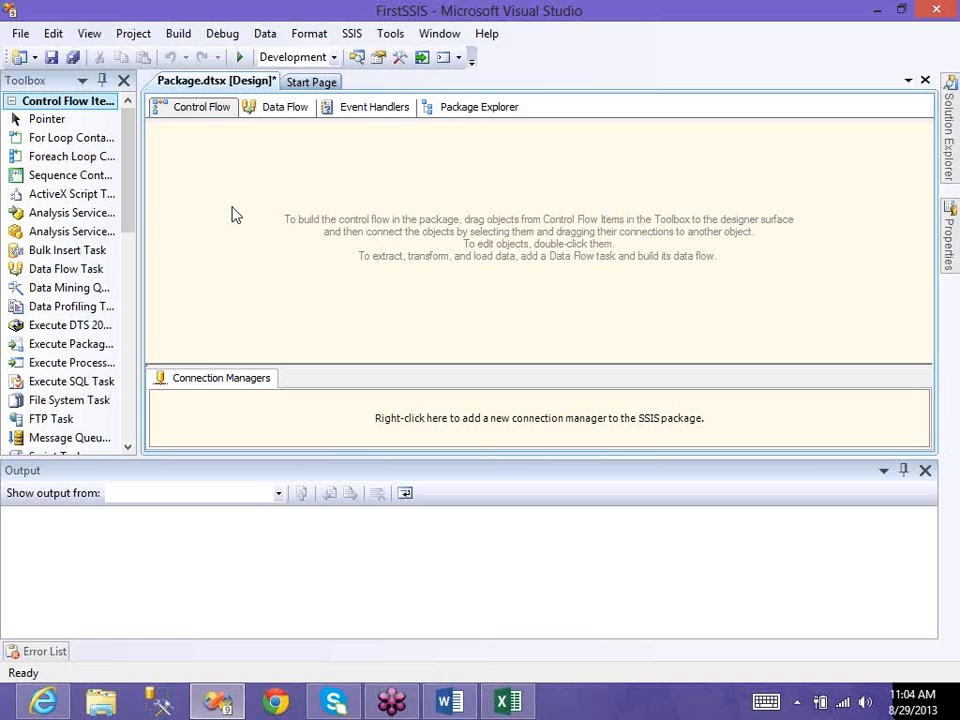
Bring up the empty Package.dtsx Control Flow in the FirstSSIS project
{"action": "left_click", "coordinate": [116, 214]}
Add a Data Flow Task from the Toolbox to the Control Flow and move it higher
{"action": "scroll", "coordinate": [136, 170], "scroll_direction": "down", "scroll_amount": 1}
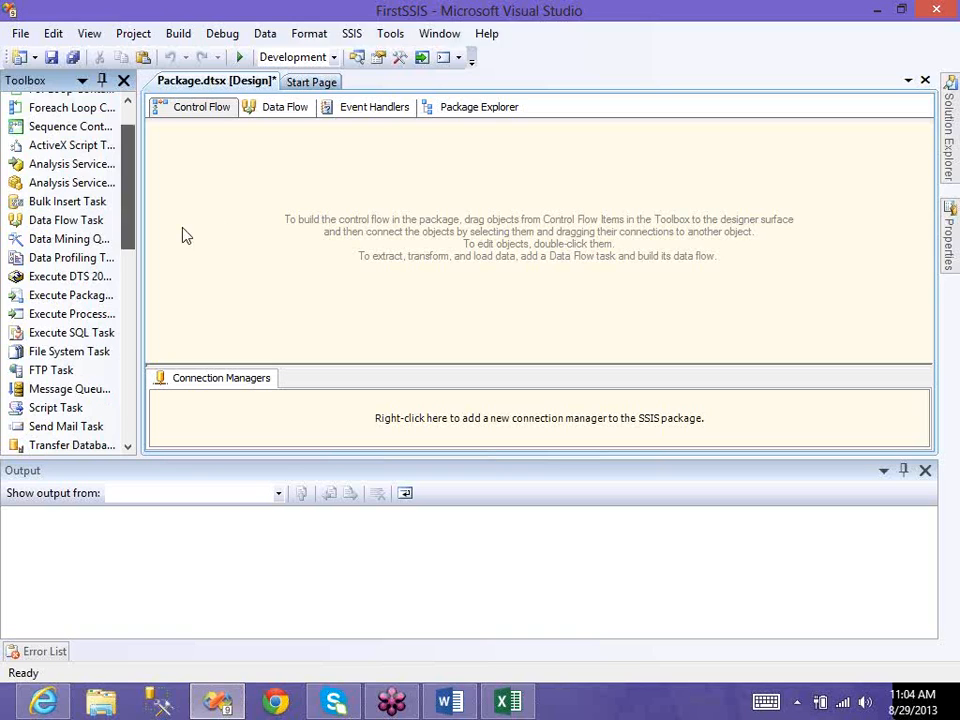
{"action": "left_click", "coordinate": [70, 277]}
{"action": "left_click", "coordinate": [56, 204]}
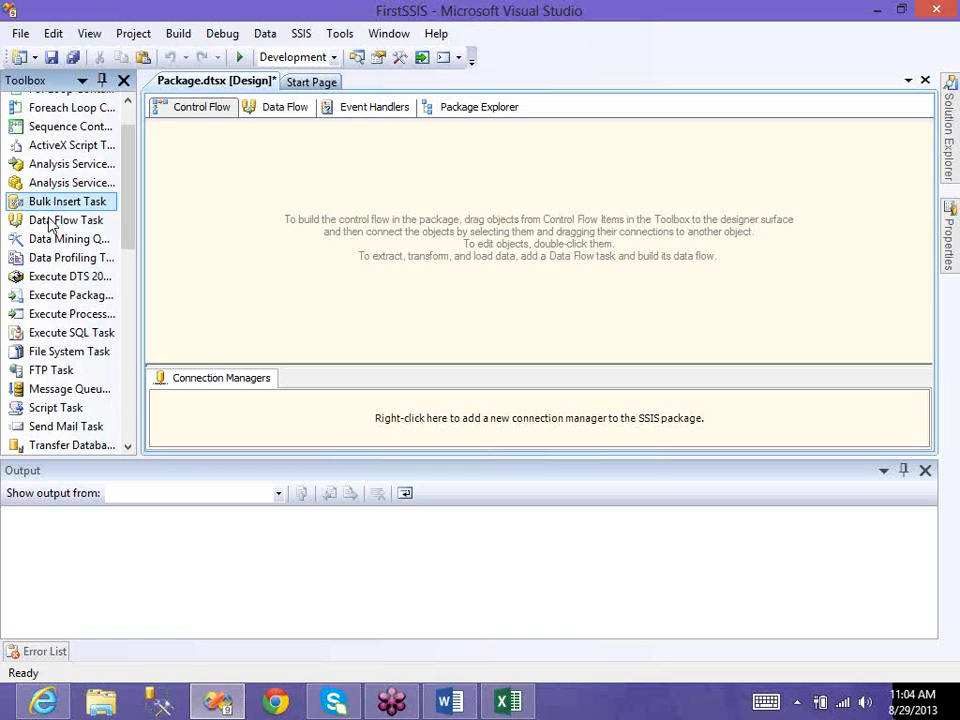
{"action": "left_click_drag", "start_coordinate": [50, 222], "coordinate": [411, 197]}
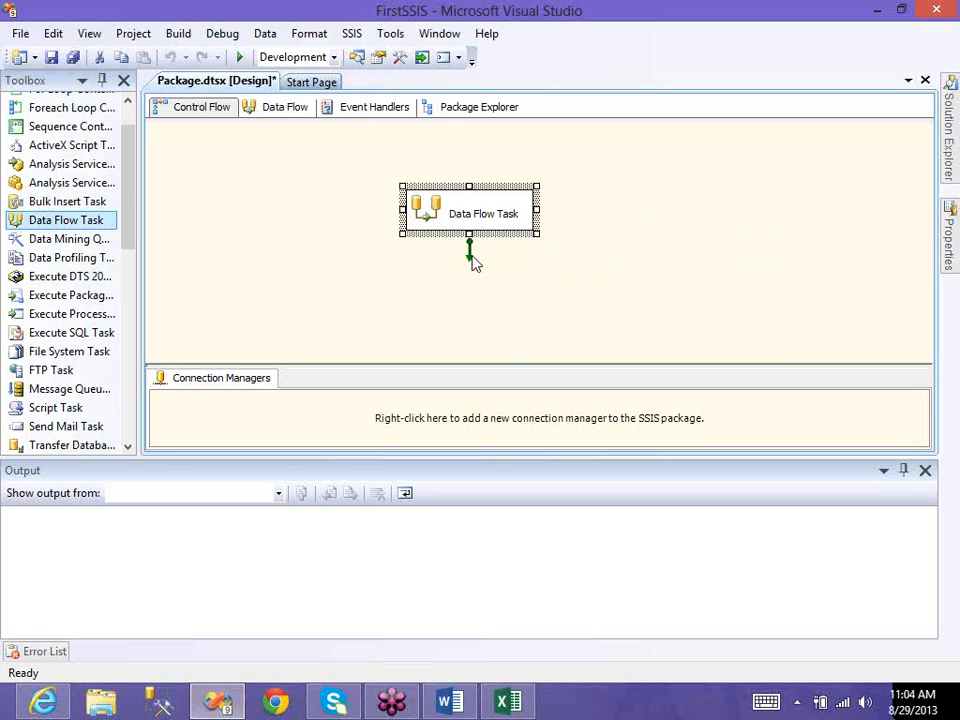
{"action": "left_click", "coordinate": [460, 292]}
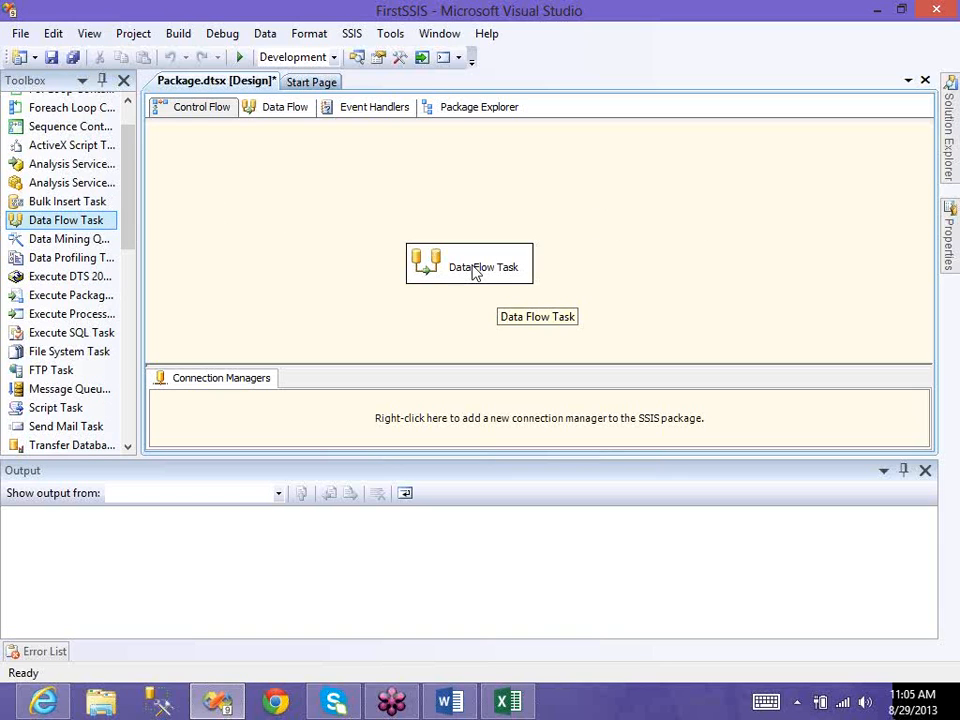
{"action": "left_click_drag", "start_coordinate": [475, 270], "coordinate": [503, 231]}
{"action": "left_click", "coordinate": [503, 231]}
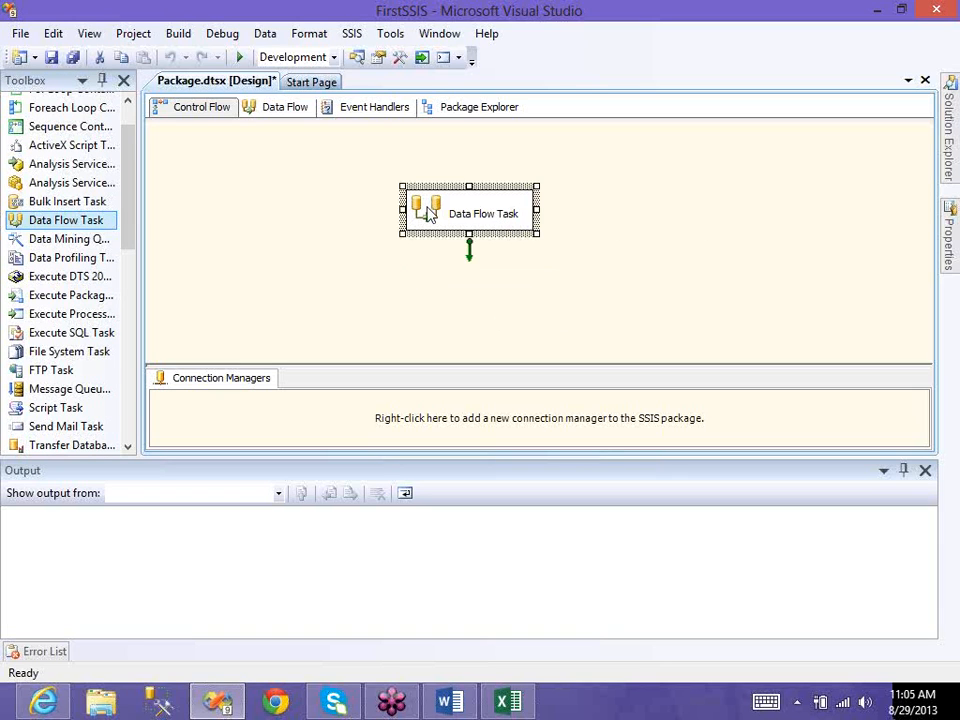
{"action": "left_click", "coordinate": [263, 289]}
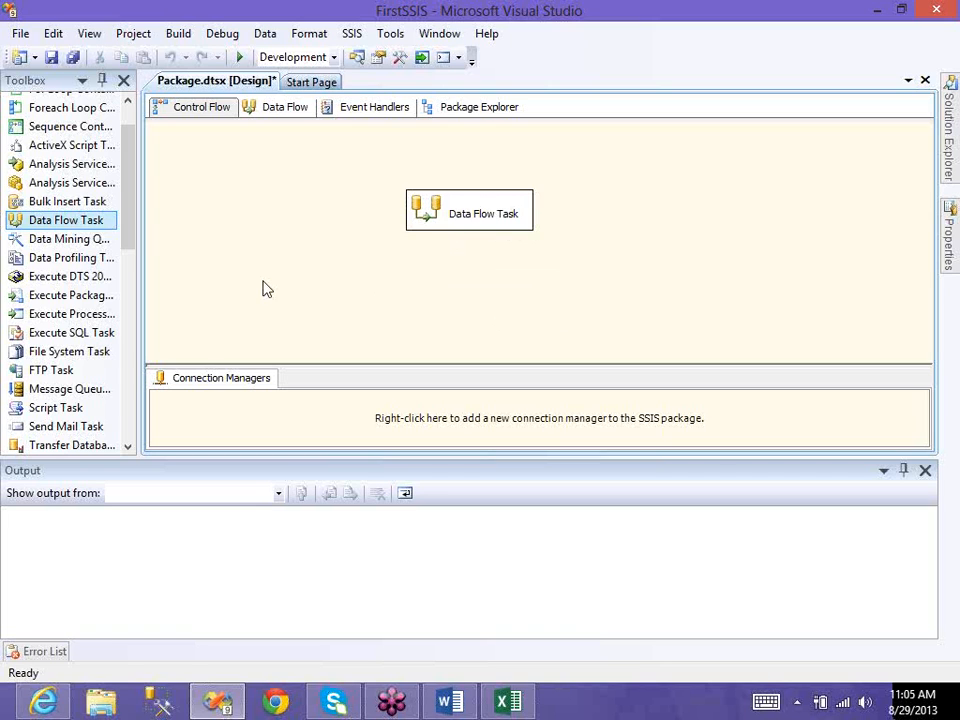
{"action": "left_click", "coordinate": [450, 217]}
{"action": "left_click", "coordinate": [334, 157]}
{"action": "left_click", "coordinate": [448, 215]}
Rename the Data Flow Task to 'From Excel To SQL'
{"action": "left_click", "coordinate": [457, 214]}
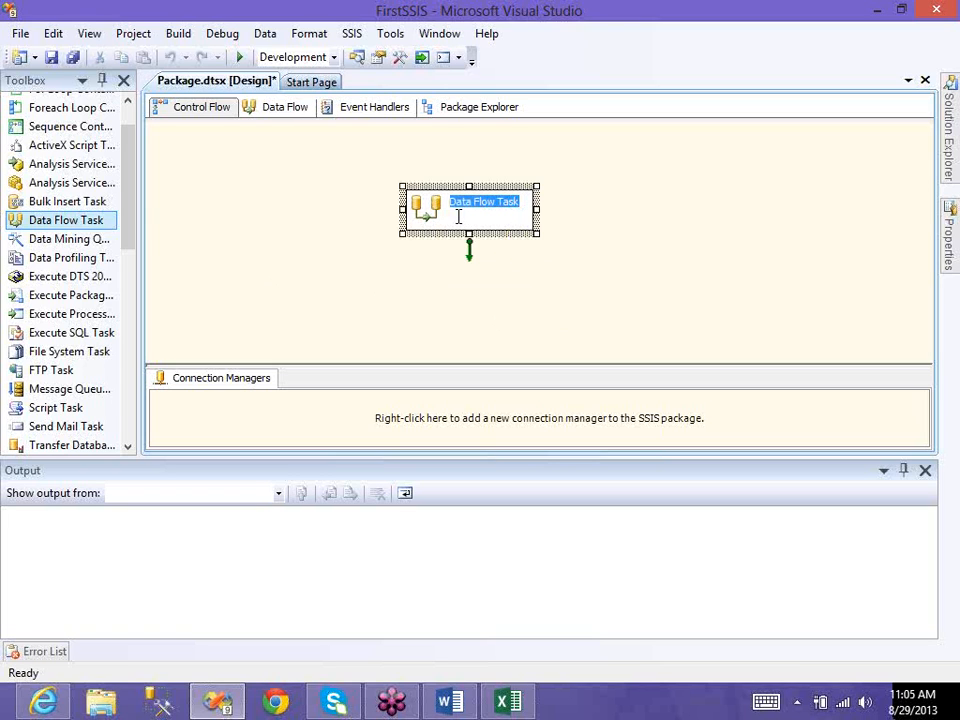
{"action": "type", "text": "From Excel To SQL"}
{"action": "key", "text": "Return"}
{"action": "left_click", "coordinate": [420, 265]}
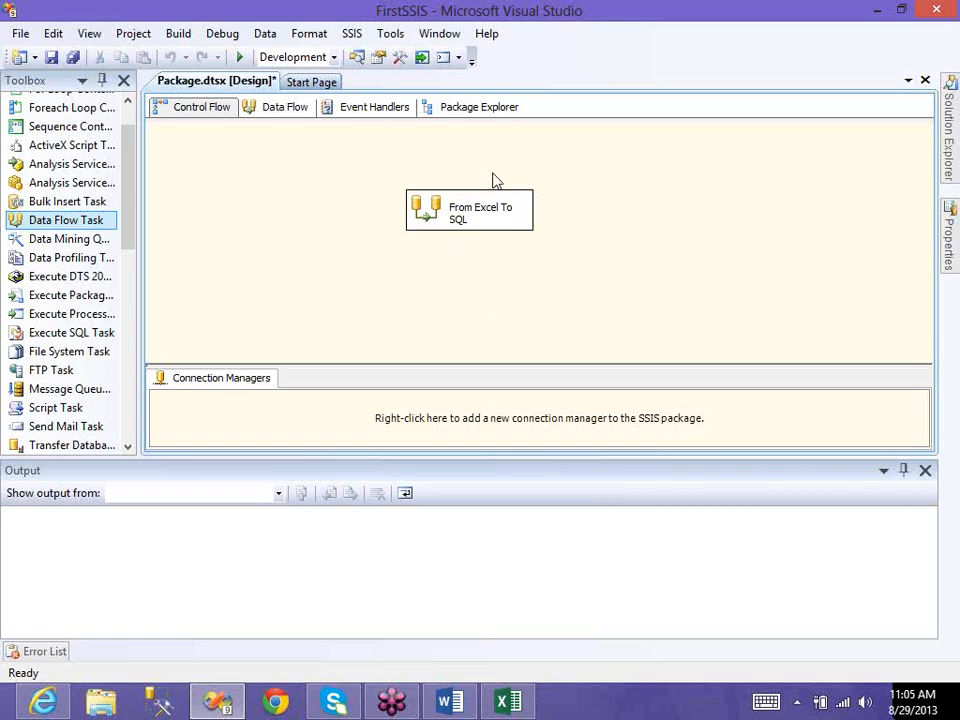
{"action": "left_click", "coordinate": [64, 221]}
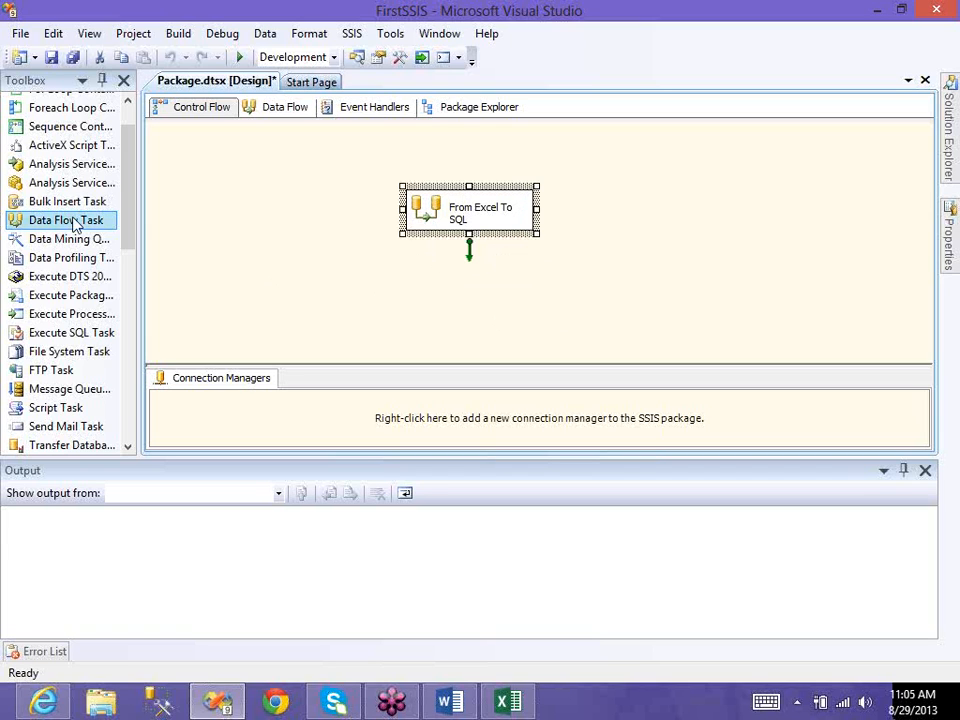
Open the task's data flow and place an Excel Source on it
{"action": "right_click", "coordinate": [414, 190]}
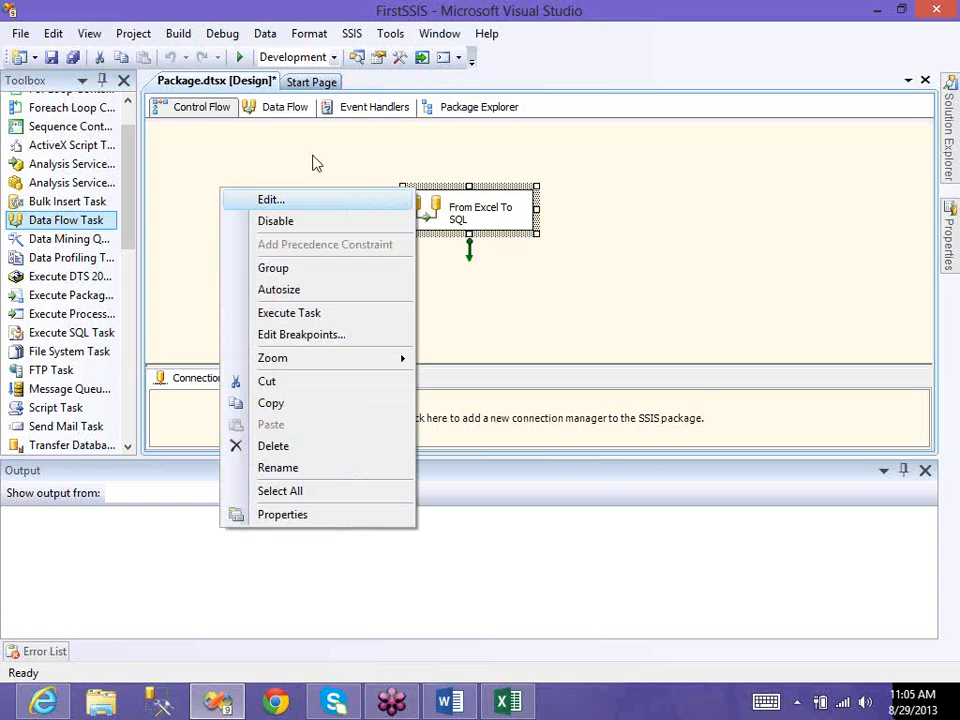
{"action": "left_click", "coordinate": [264, 112]}
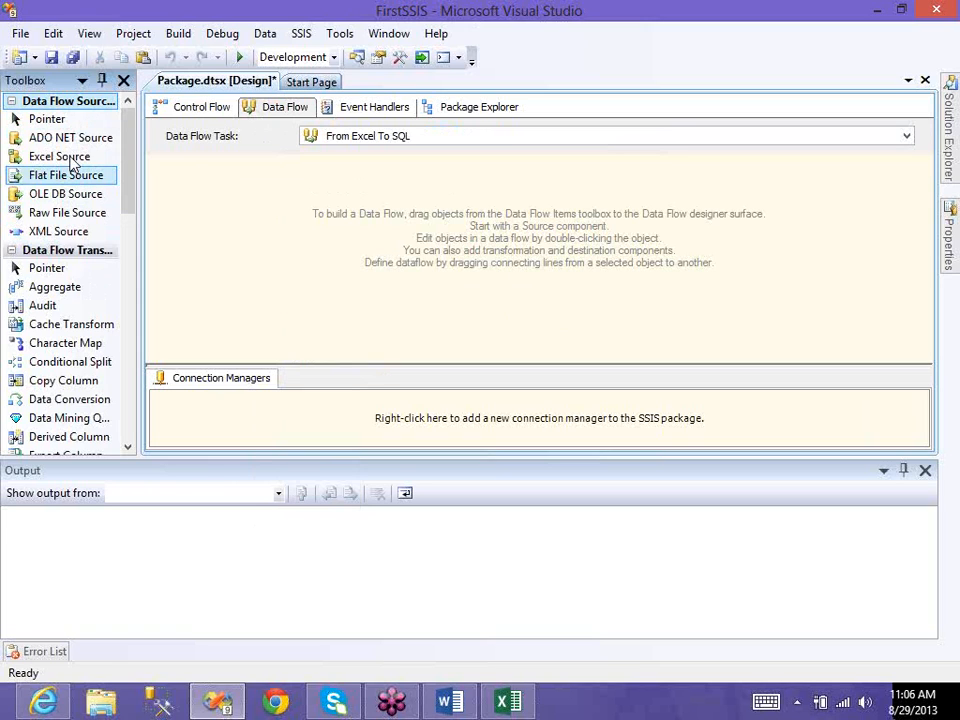
{"action": "left_click_drag", "start_coordinate": [72, 163], "coordinate": [446, 196]}
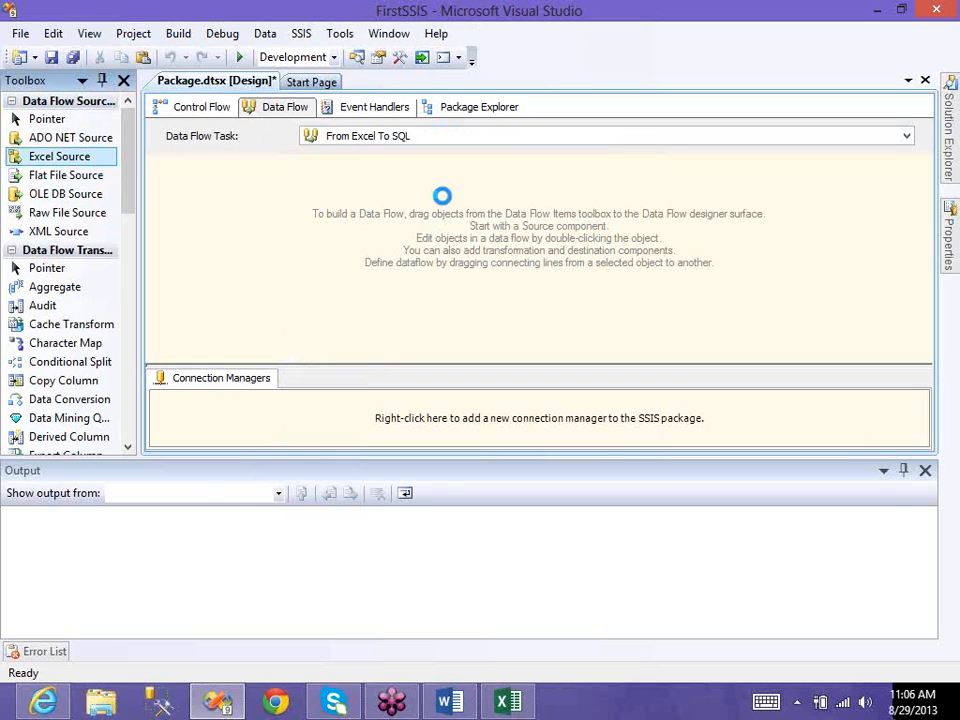
{"action": "left_click_drag", "start_coordinate": [442, 196], "coordinate": [446, 203]}
{"action": "left_click_drag", "start_coordinate": [446, 203], "coordinate": [491, 231]}
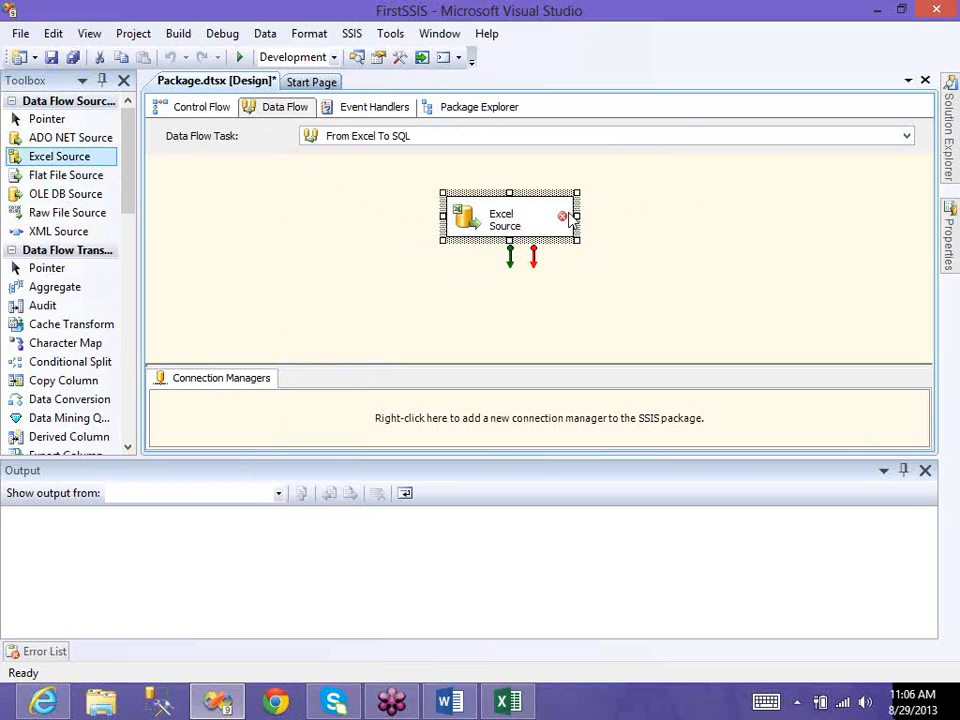
{"action": "mouse_move", "coordinate": [564, 217]}
Float the Output pane and close it
{"action": "right_click", "coordinate": [311, 264]}
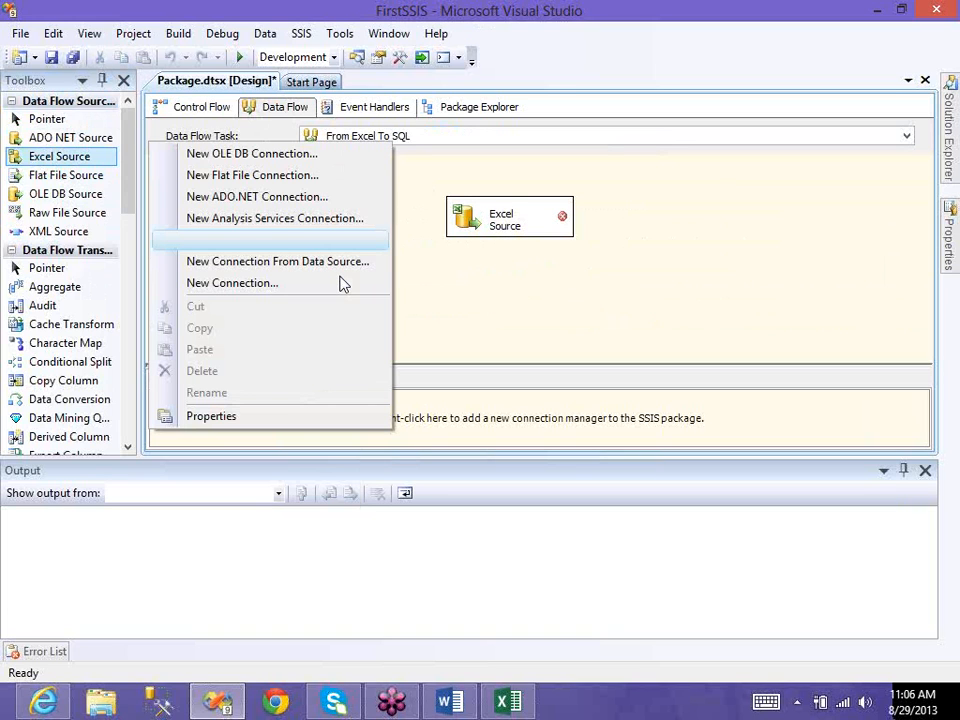
{"action": "left_click", "coordinate": [480, 231]}
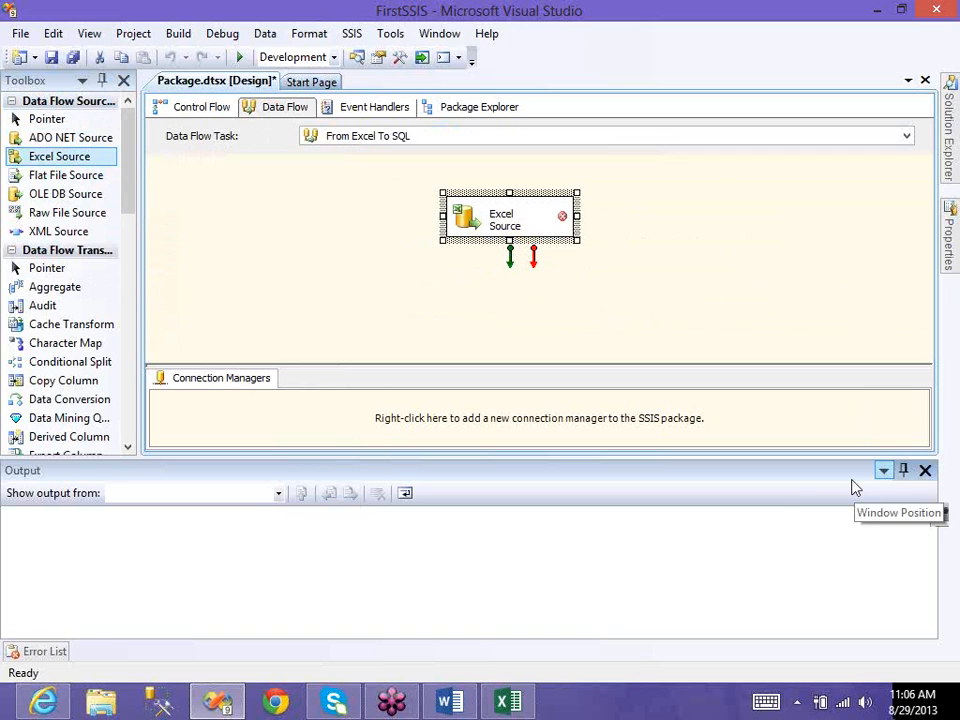
{"action": "left_click", "coordinate": [883, 470]}
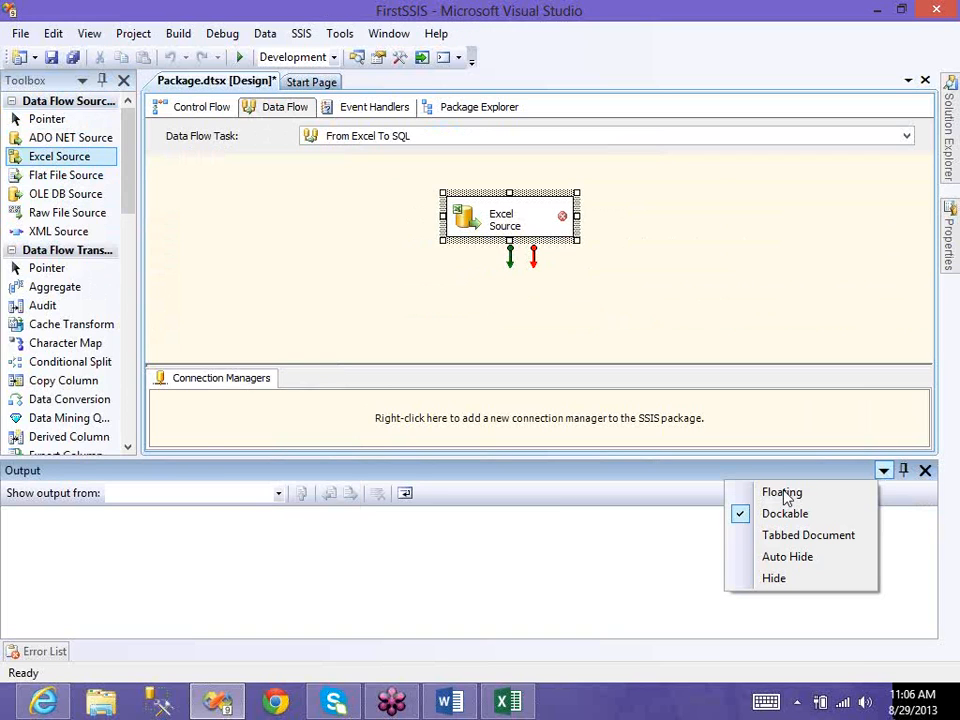
{"action": "left_click", "coordinate": [783, 493]}
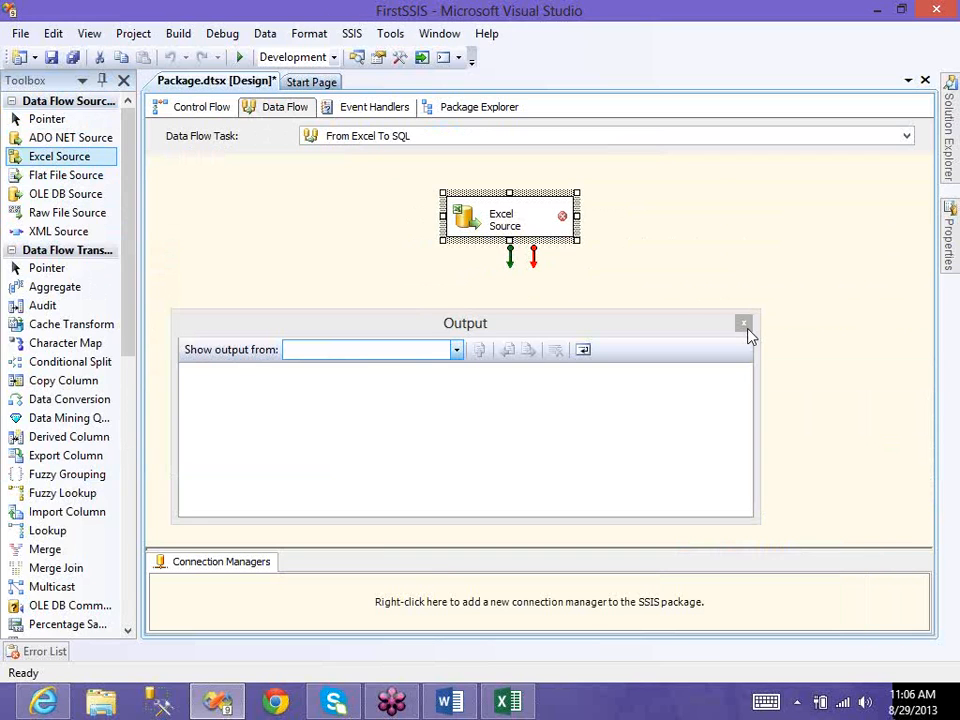
{"action": "left_click", "coordinate": [744, 324]}
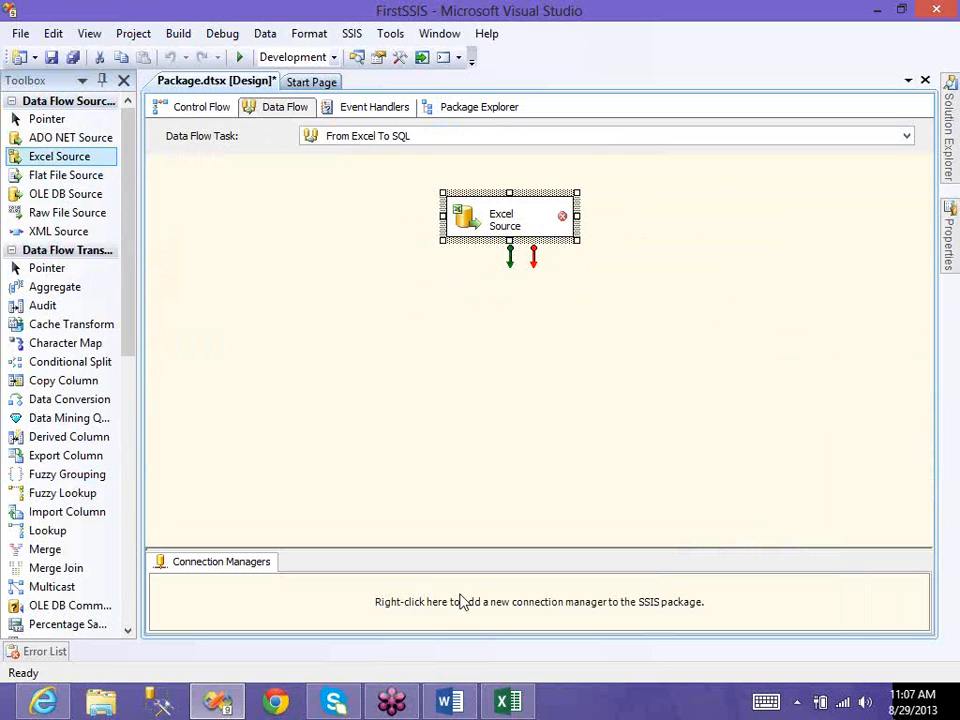
Create a new Excel connection for the Excel Source pointing at Desktop's ProductsInfo.xls
{"action": "right_click", "coordinate": [485, 194]}
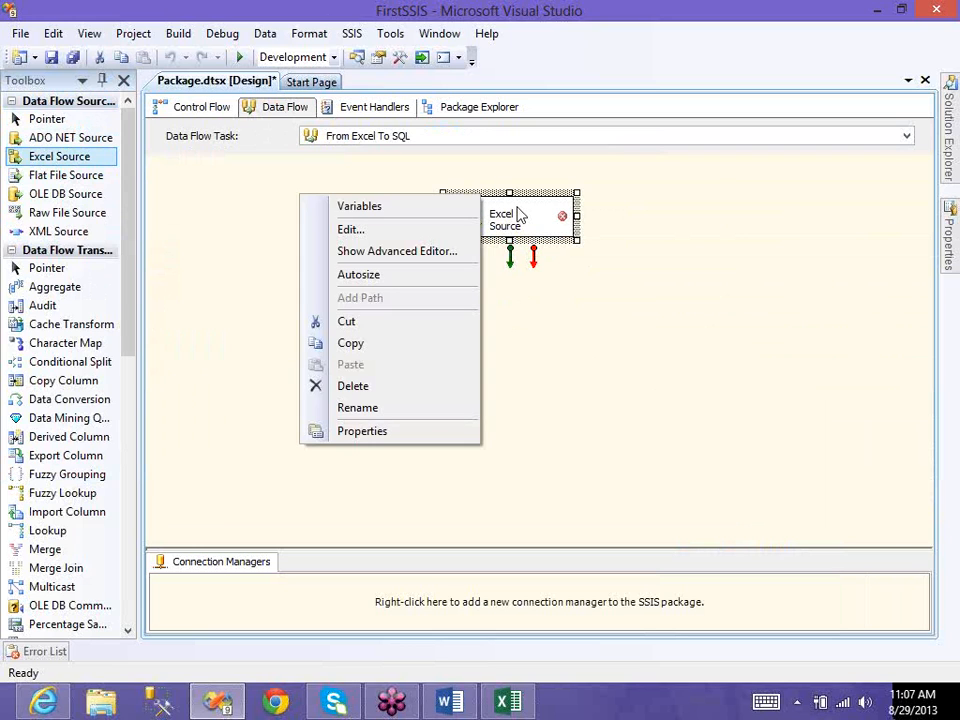
{"action": "left_click", "coordinate": [518, 214]}
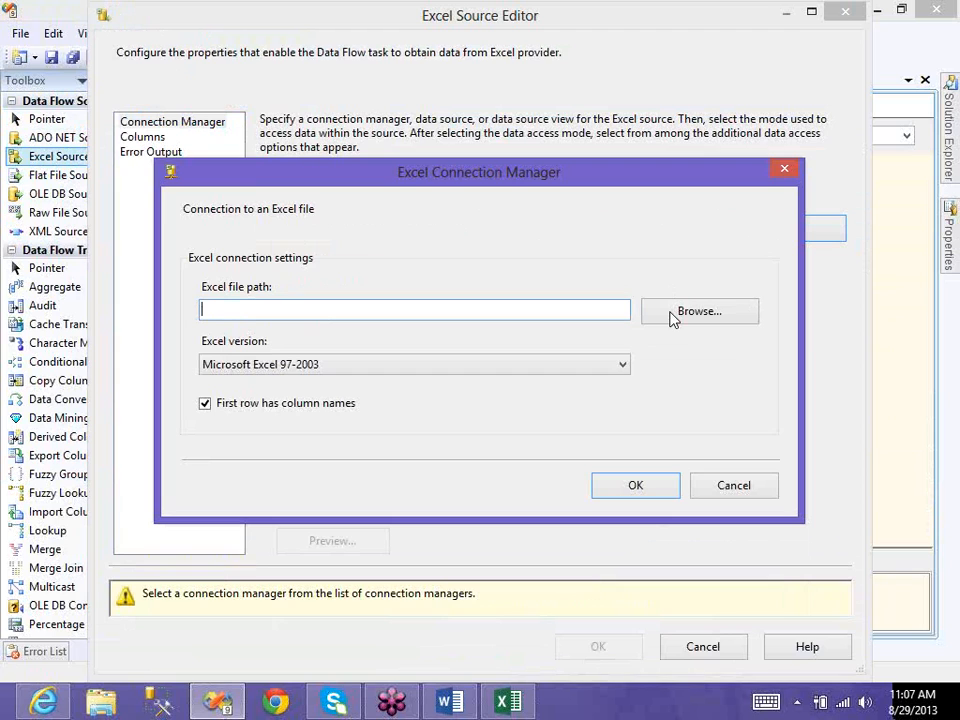
{"action": "left_click", "coordinate": [690, 312]}
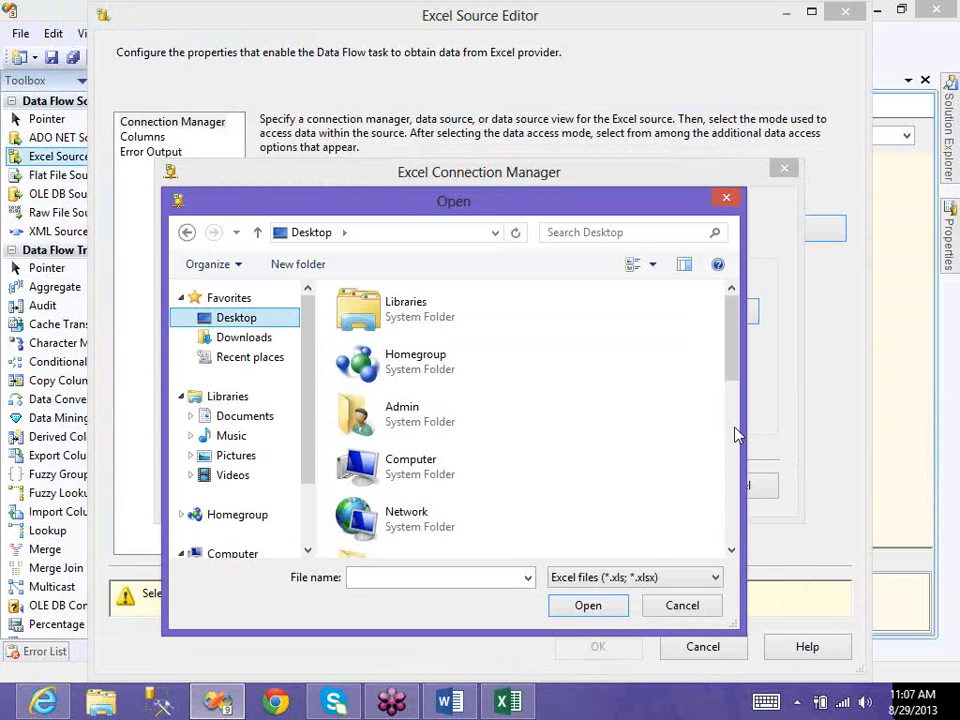
{"action": "scroll", "coordinate": [475, 521], "scroll_direction": "down", "scroll_amount": 5}
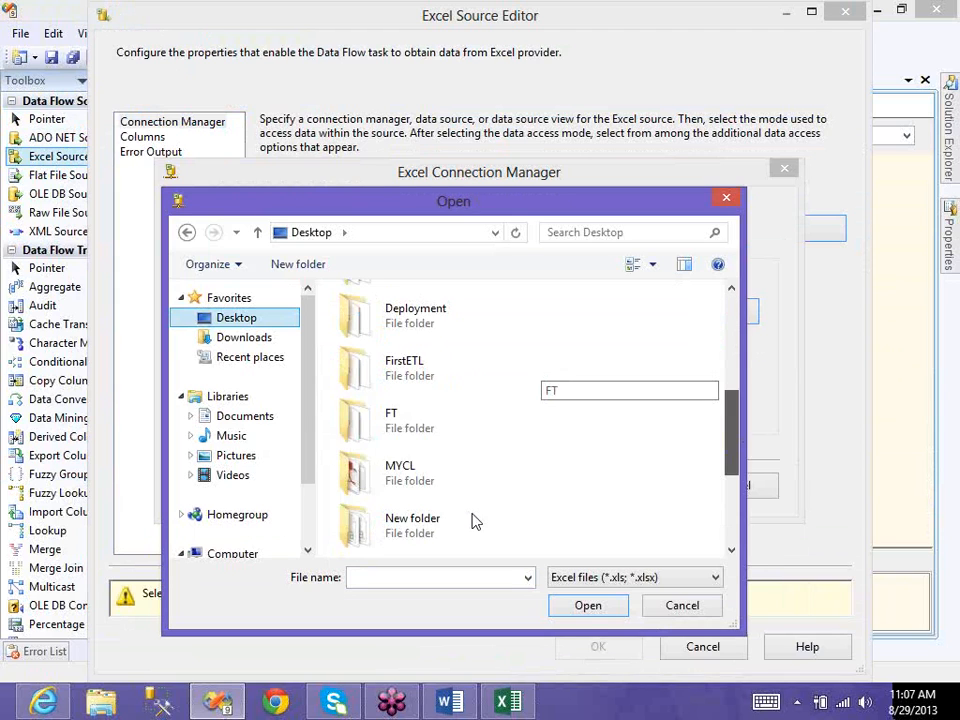
{"action": "scroll", "coordinate": [475, 521], "scroll_direction": "down", "scroll_amount": 2}
{"action": "left_click", "coordinate": [470, 532]}
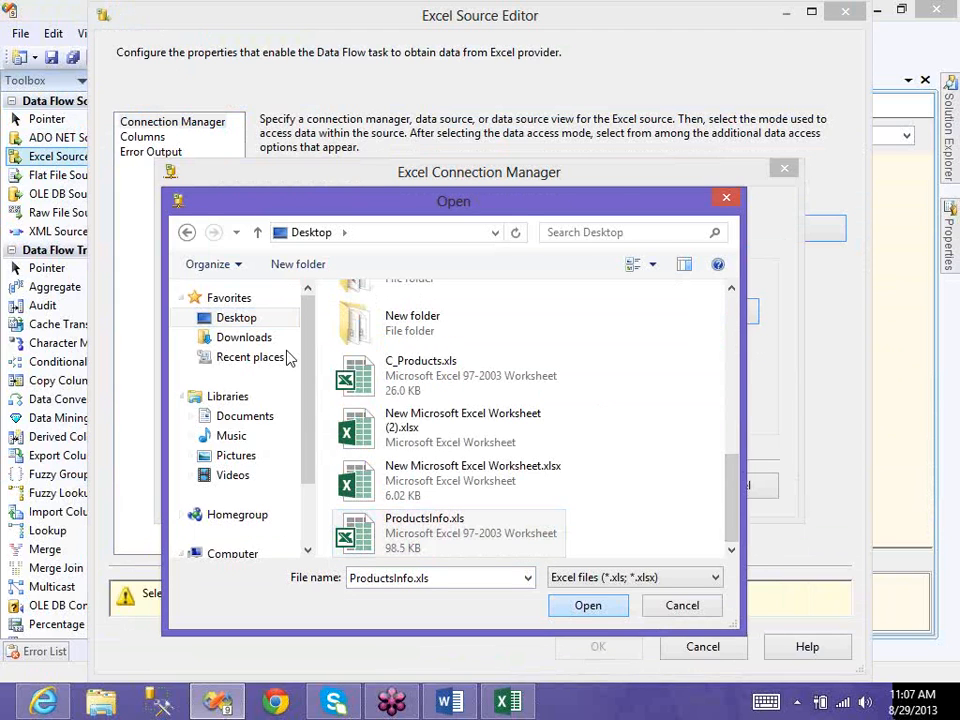
{"action": "key", "text": "Return"}
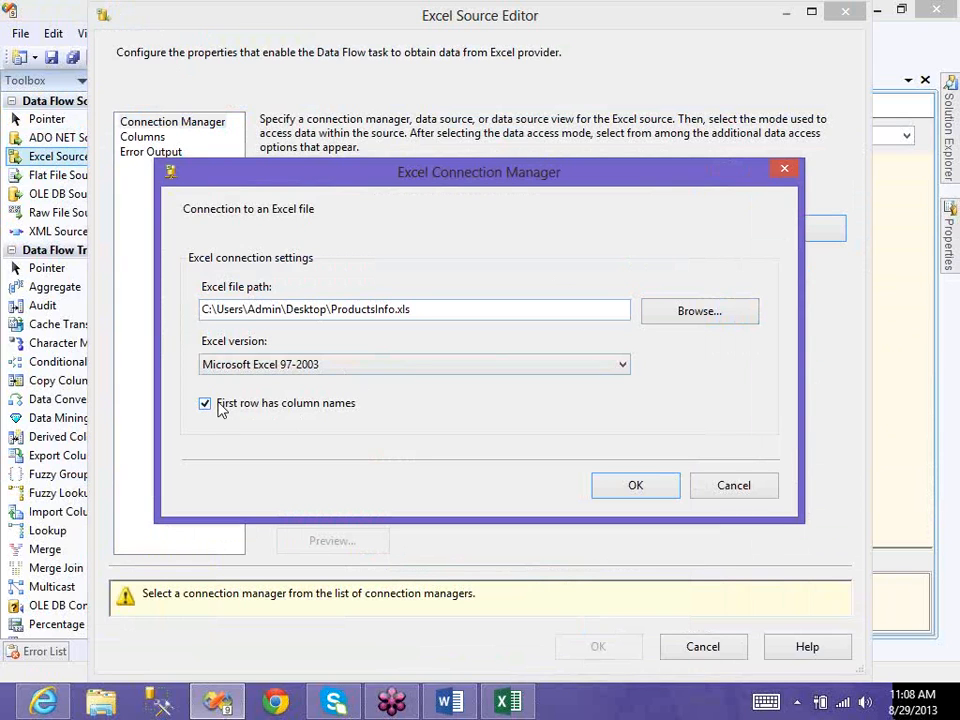
{"action": "left_click", "coordinate": [508, 703]}
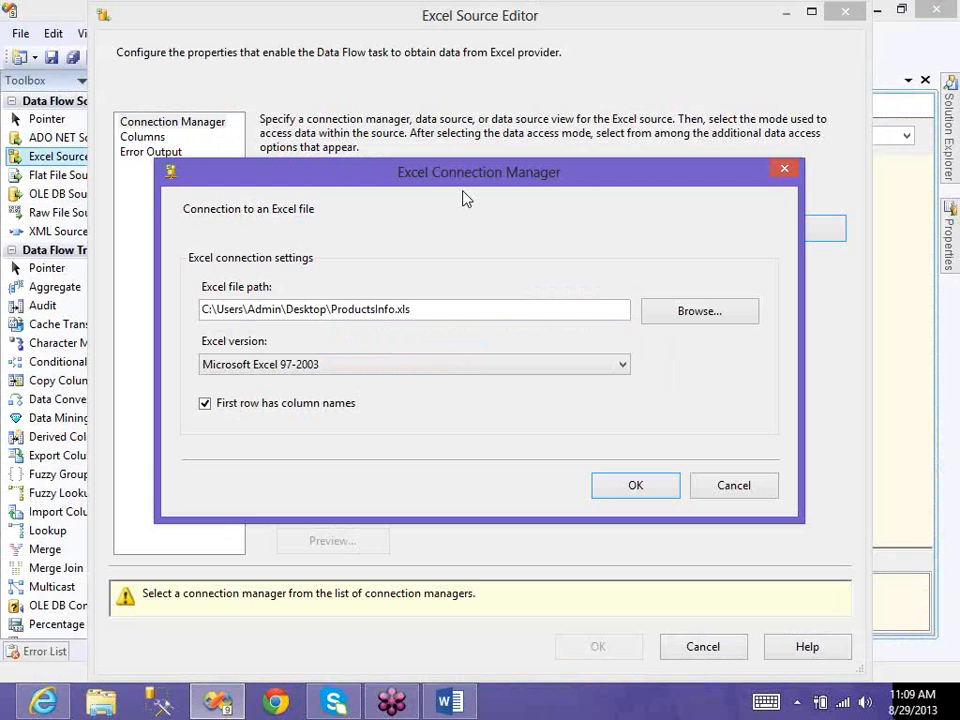
Confirm the Excel connection and move the Excel Source Editor back to the centre
{"action": "key", "text": "Return"}
{"action": "left_click_drag", "start_coordinate": [358, 22], "coordinate": [616, 5]}
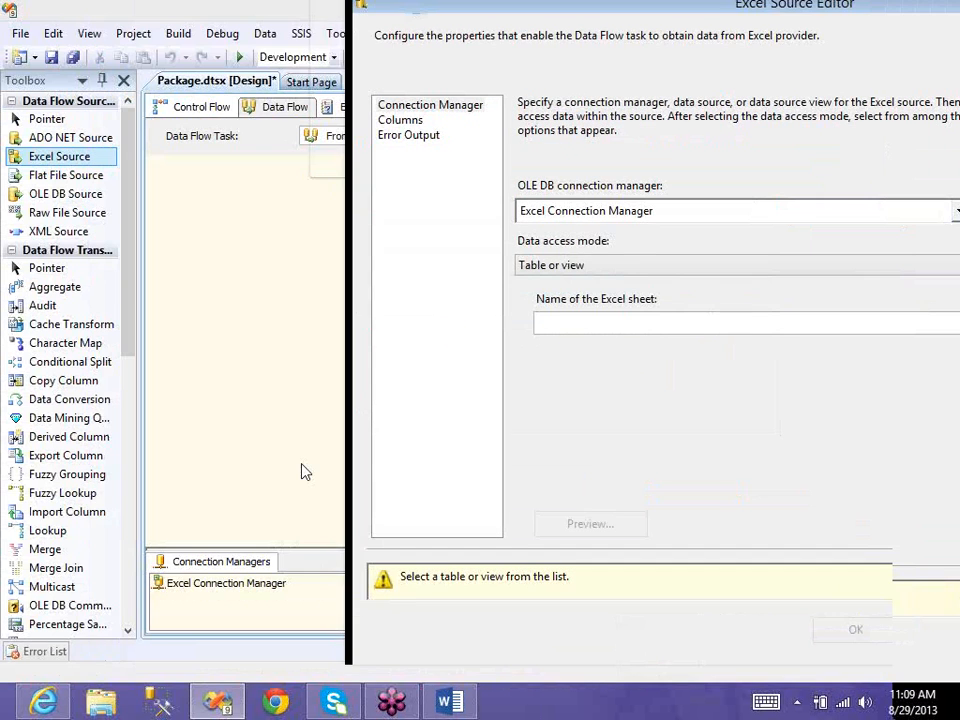
{"action": "double_click", "coordinate": [900, 8]}
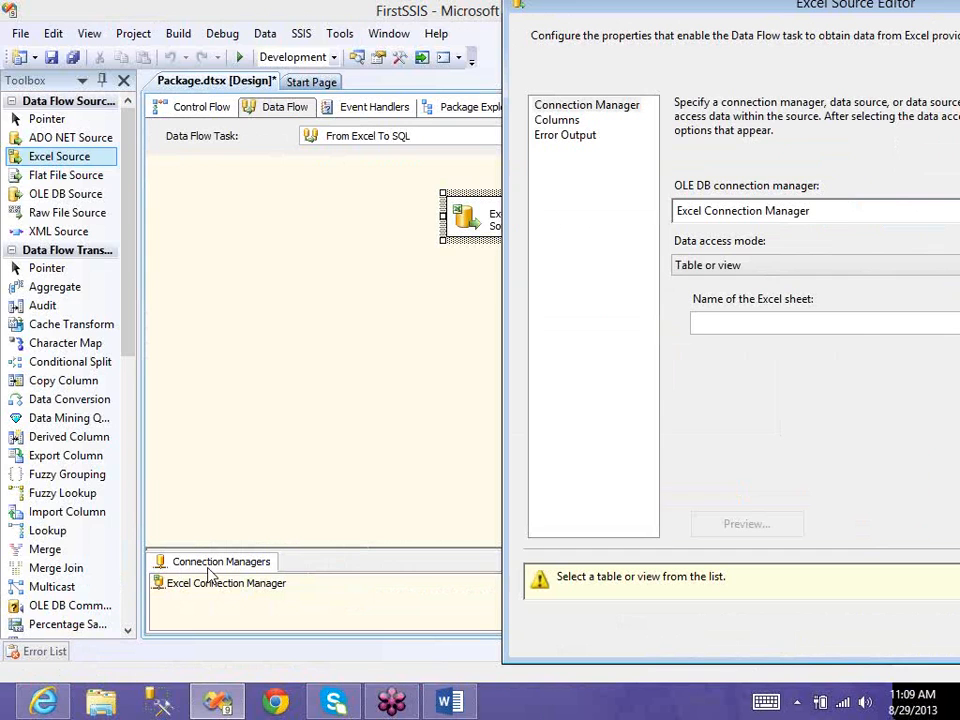
{"action": "left_click_drag", "start_coordinate": [634, 9], "coordinate": [192, 41]}
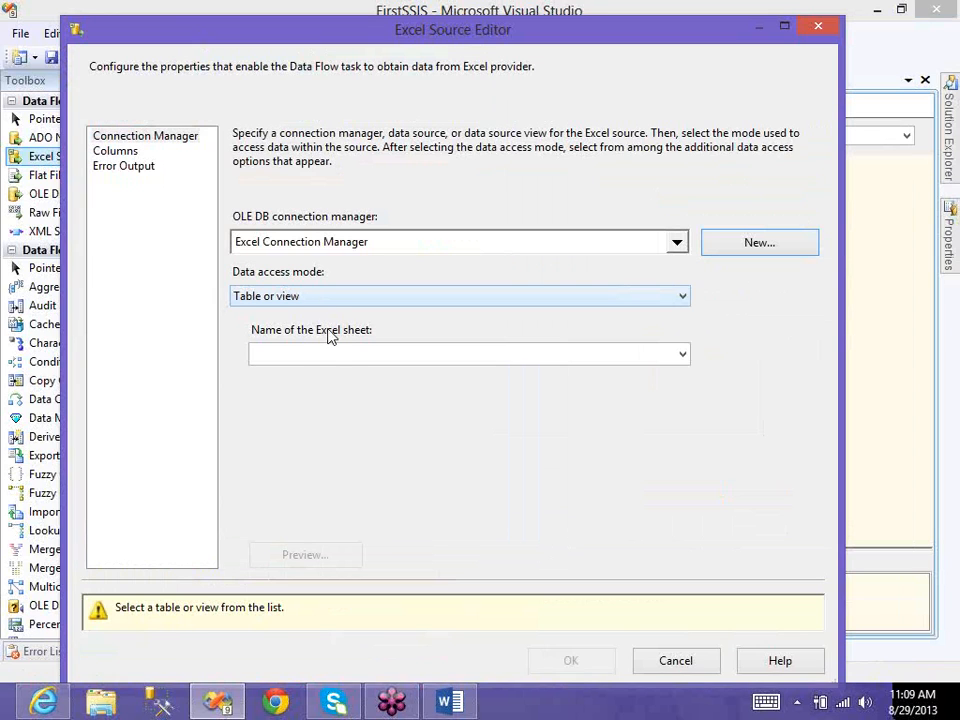
{"action": "left_click", "coordinate": [329, 298]}
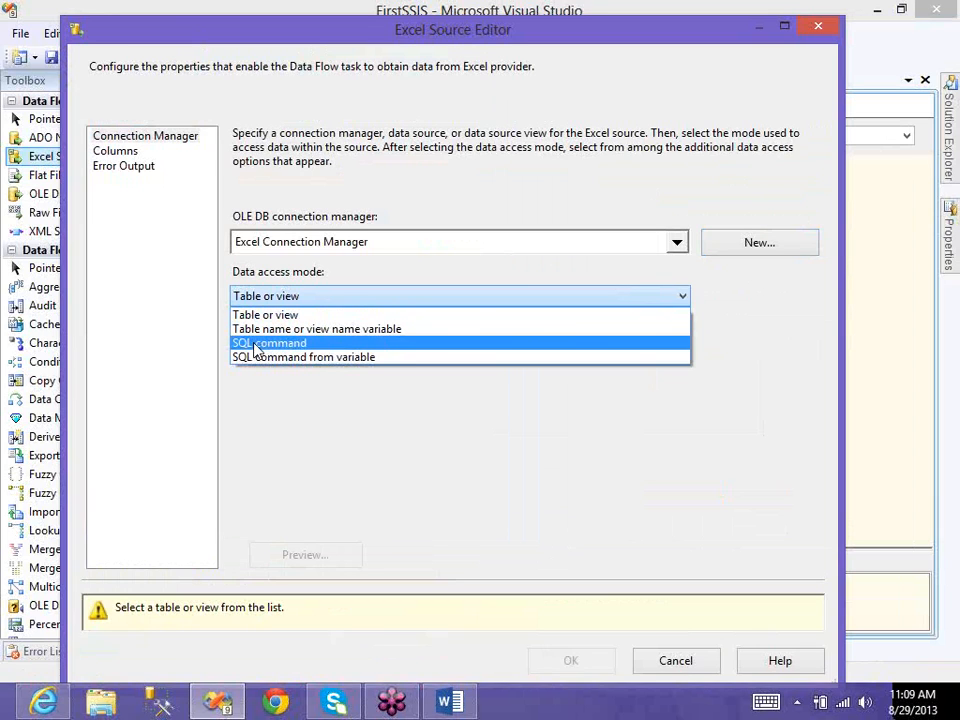
Keep Table or view access mode, choose sheet Sheet1$, and preview its rows
{"action": "left_click", "coordinate": [341, 396]}
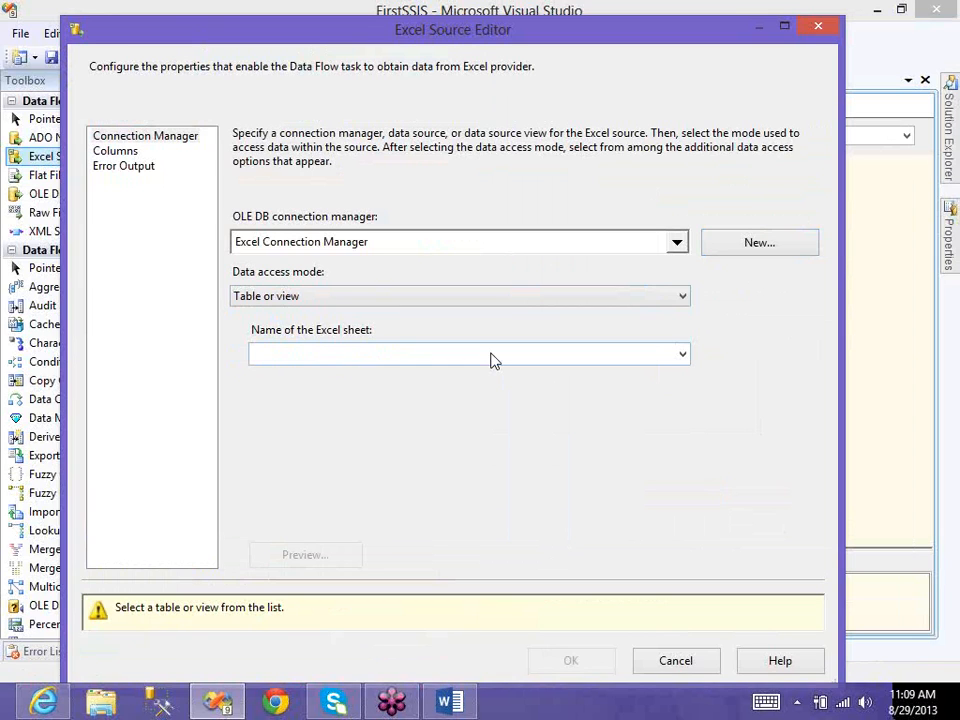
{"action": "left_click", "coordinate": [679, 354]}
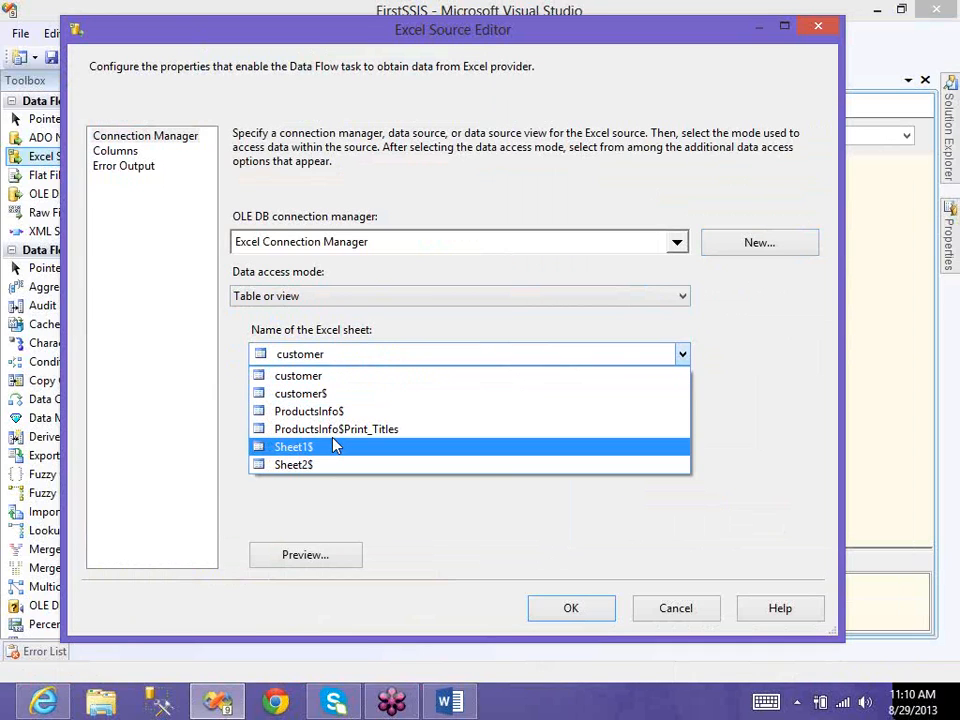
{"action": "left_click", "coordinate": [336, 447]}
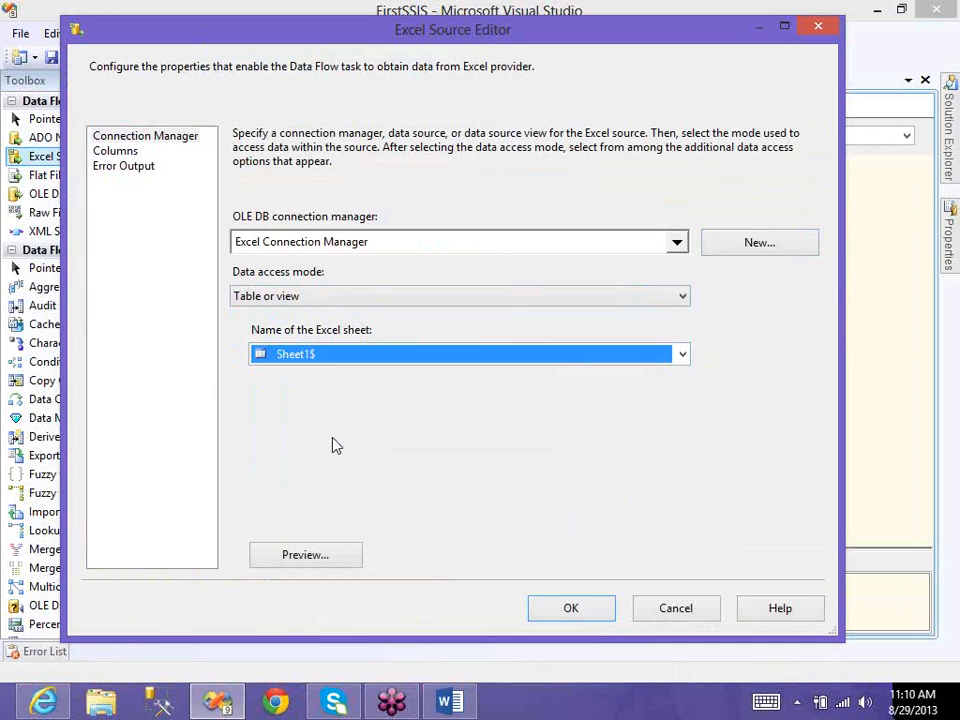
{"action": "left_click", "coordinate": [312, 555]}
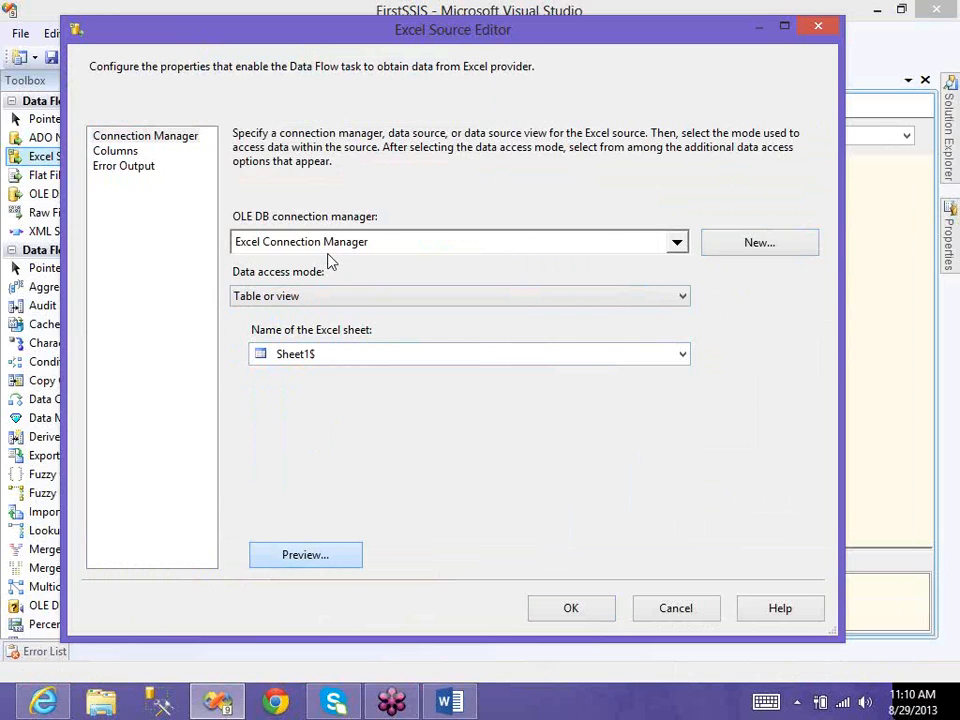
{"action": "scroll", "coordinate": [642, 313], "scroll_direction": "down", "scroll_amount": 15}
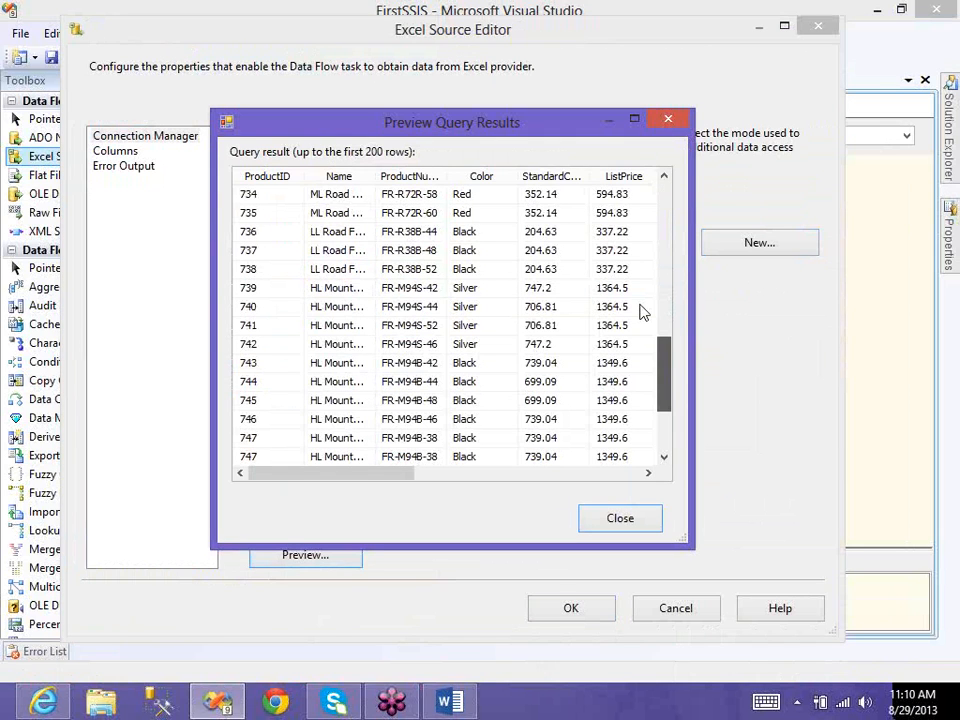
{"action": "scroll", "coordinate": [642, 313], "scroll_direction": "up", "scroll_amount": 7}
{"action": "scroll", "coordinate": [447, 404], "scroll_direction": "down", "scroll_amount": 1}
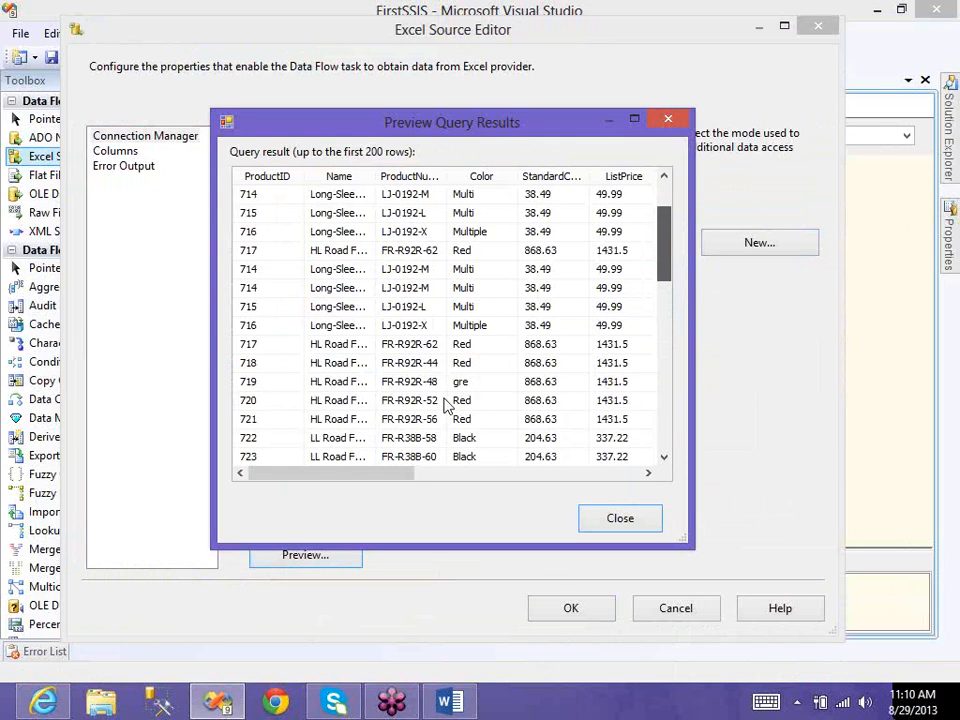
{"action": "scroll", "coordinate": [447, 404], "scroll_direction": "up", "scroll_amount": 4}
{"action": "left_click", "coordinate": [433, 476]}
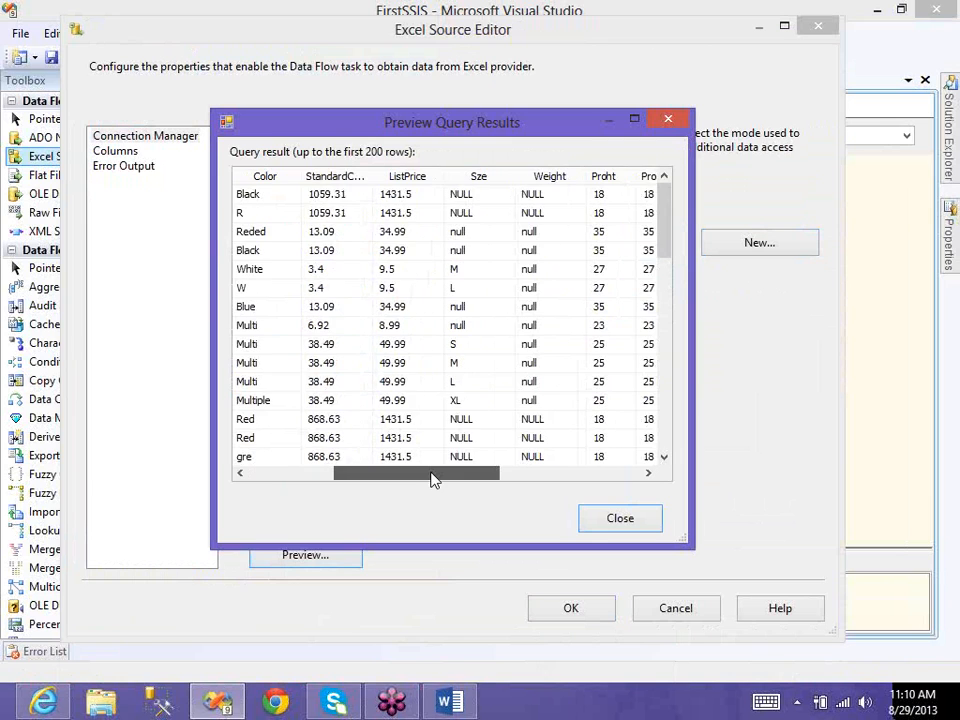
{"action": "left_click_drag", "start_coordinate": [431, 473], "coordinate": [521, 132]}
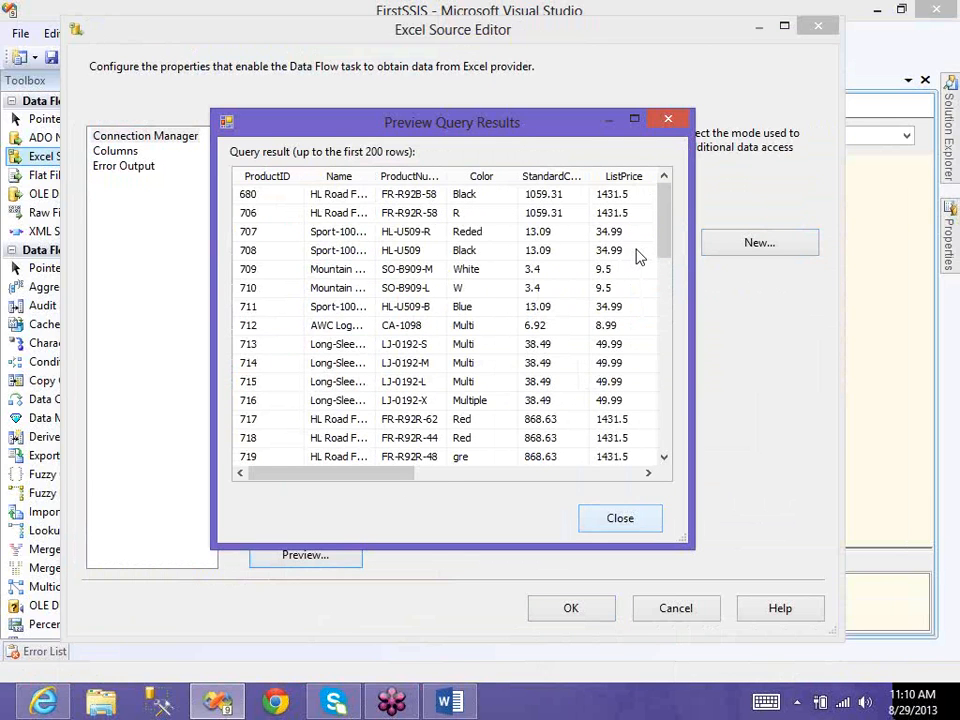
{"action": "key", "text": "Escape"}
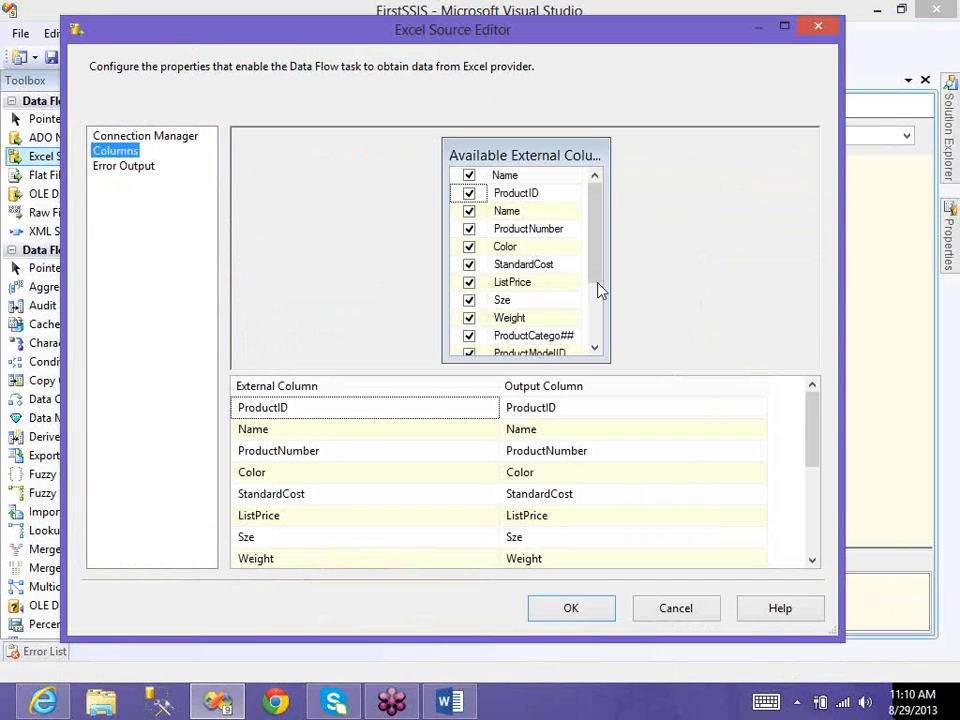
Uncheck all external columns except Name, Color and StandardCost (ProductID, ProductNumber, ListPrice, Weight, etc.)
{"action": "scroll", "coordinate": [599, 291], "scroll_direction": "down", "scroll_amount": 2}
{"action": "scroll", "coordinate": [572, 226], "scroll_direction": "up", "scroll_amount": 1}
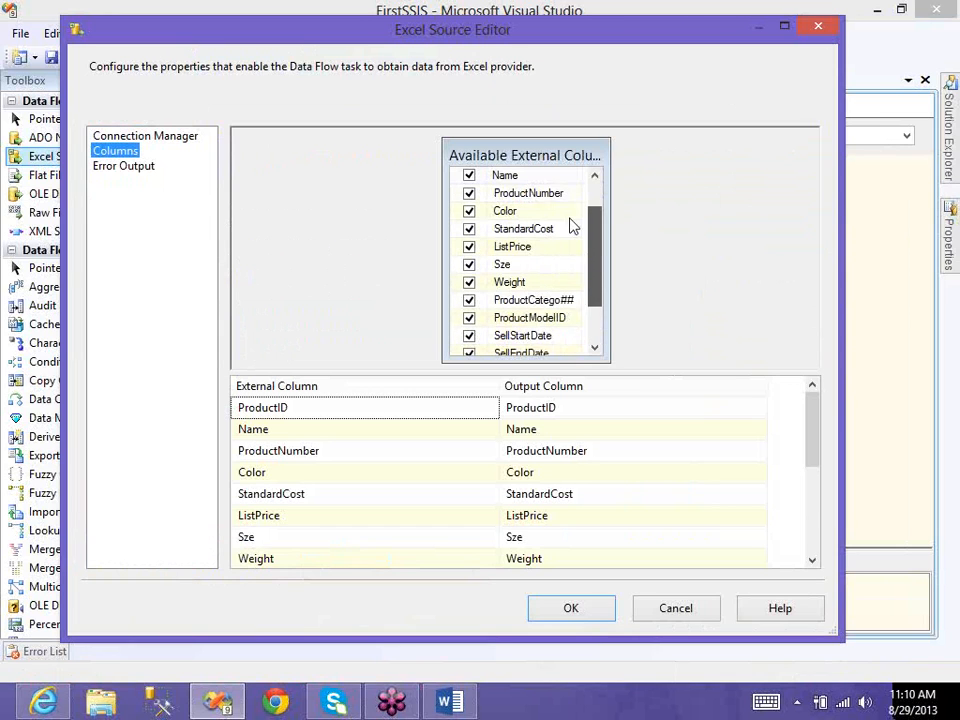
{"action": "scroll", "coordinate": [572, 226], "scroll_direction": "up", "scroll_amount": 1}
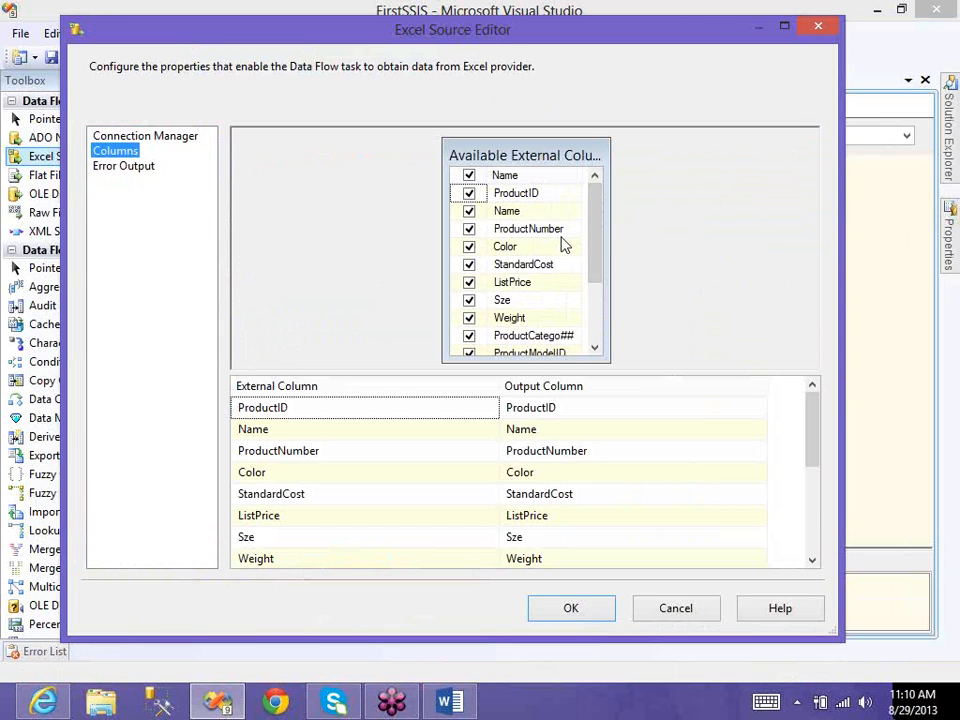
{"action": "scroll", "coordinate": [470, 337], "scroll_direction": "down", "scroll_amount": 2}
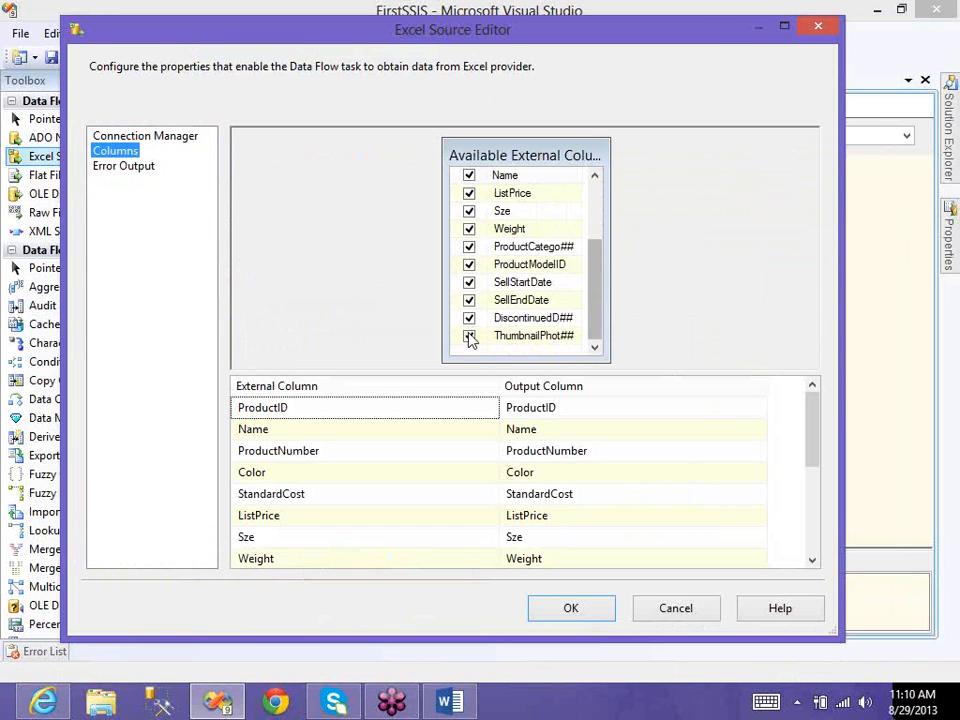
{"action": "left_click", "coordinate": [470, 303]}
{"action": "left_click", "coordinate": [470, 336]}
{"action": "left_click", "coordinate": [470, 318]}
{"action": "left_click", "coordinate": [470, 300]}
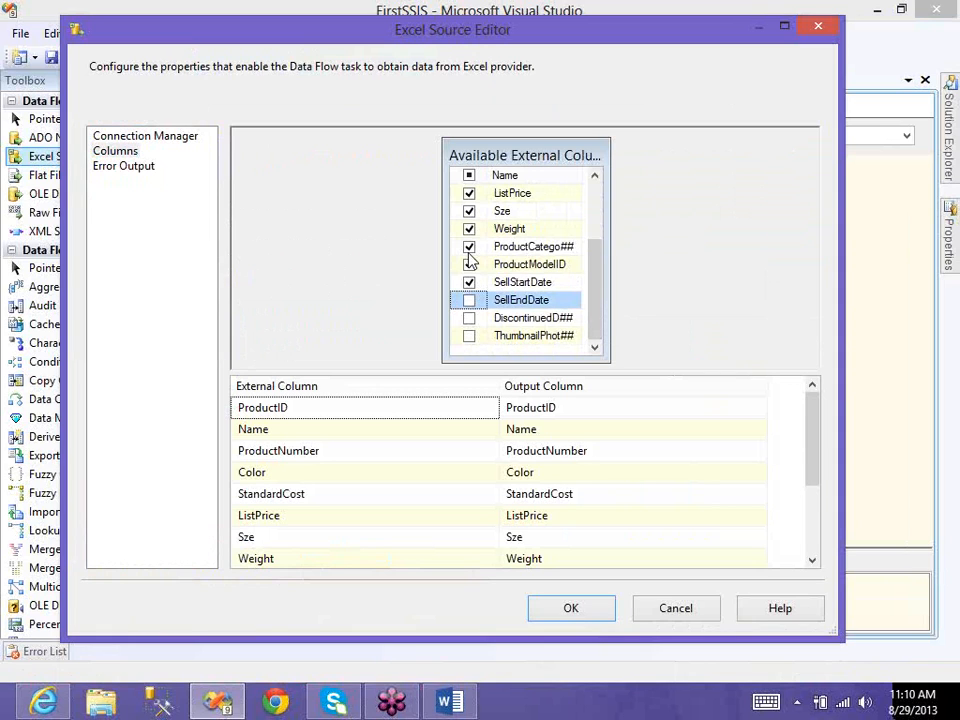
{"action": "left_click", "coordinate": [470, 282]}
{"action": "left_click", "coordinate": [470, 264]}
{"action": "left_click", "coordinate": [470, 246]}
{"action": "left_click", "coordinate": [470, 228]}
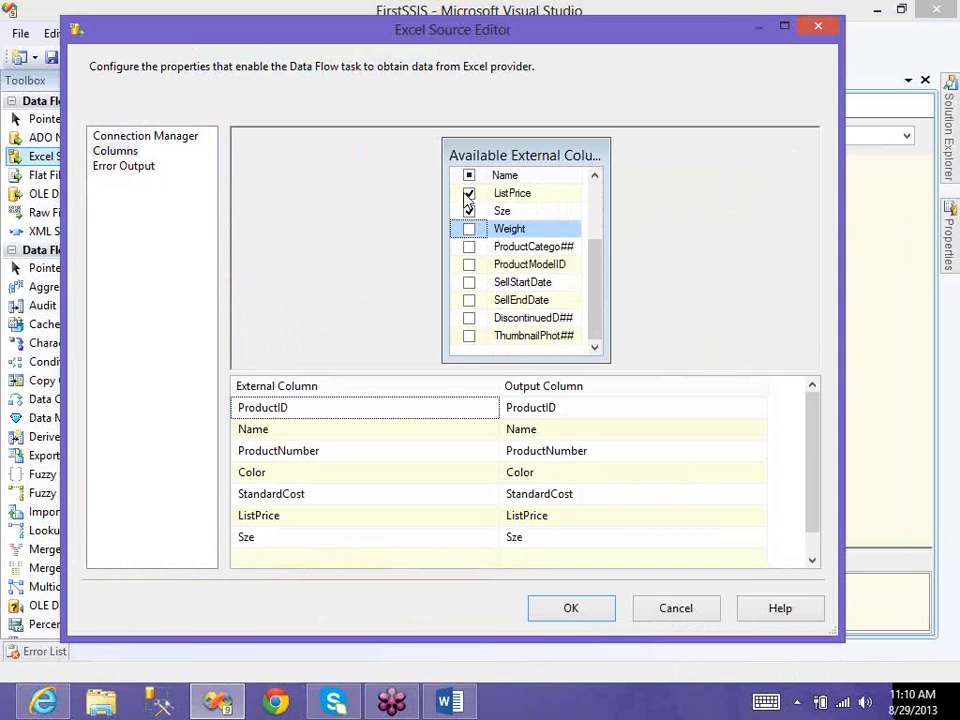
{"action": "left_click", "coordinate": [470, 211]}
{"action": "left_click", "coordinate": [470, 193]}
{"action": "scroll", "coordinate": [492, 230], "scroll_direction": "up", "scroll_amount": 2}
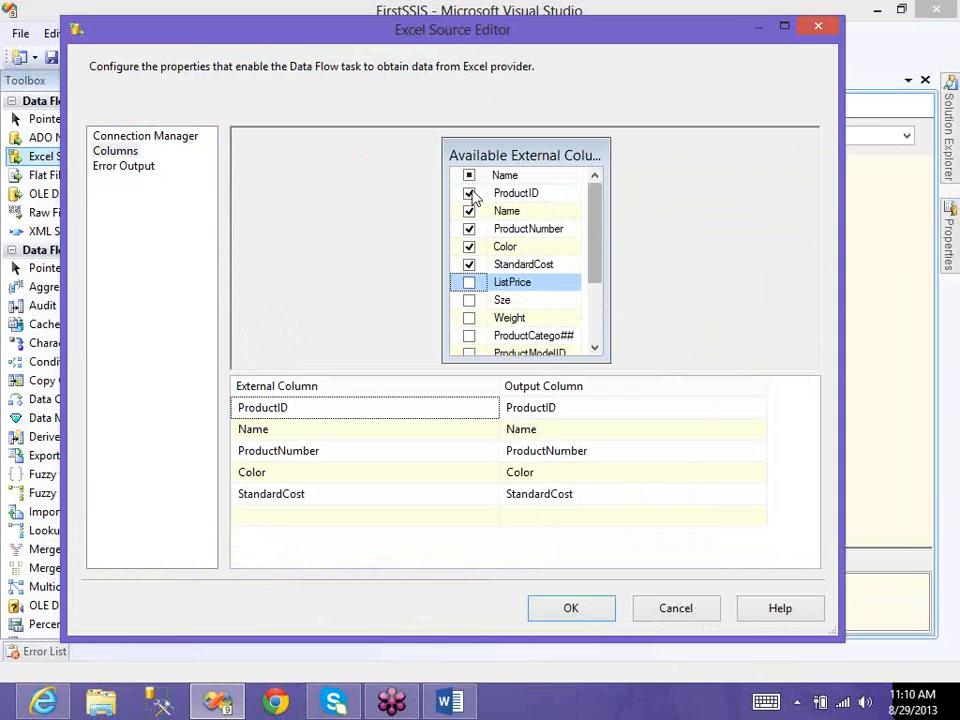
{"action": "left_click", "coordinate": [469, 193]}
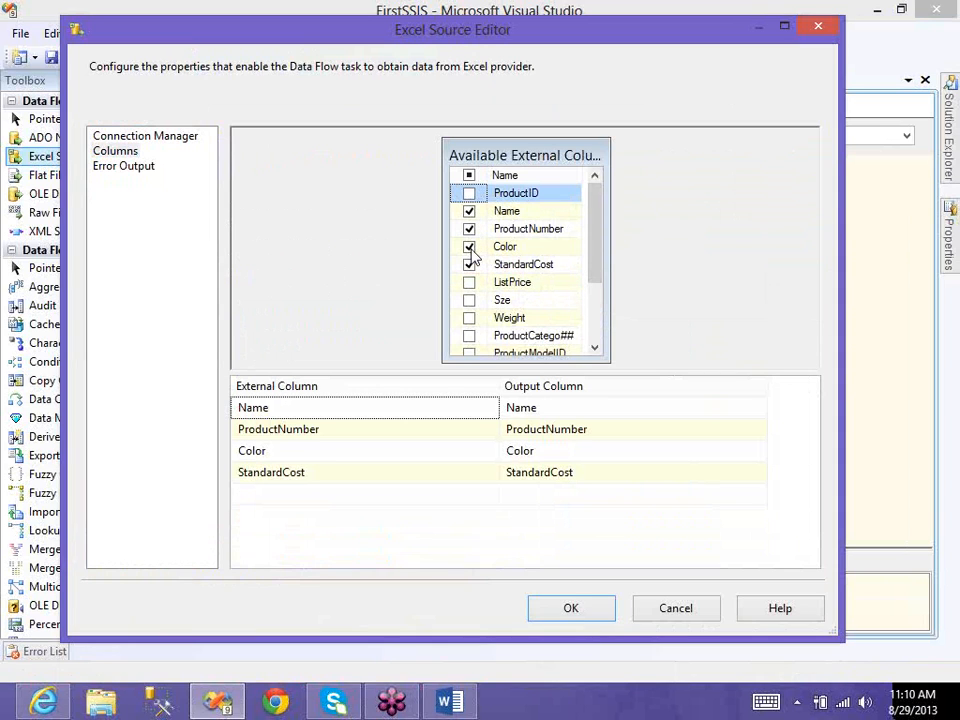
{"action": "left_click", "coordinate": [470, 230]}
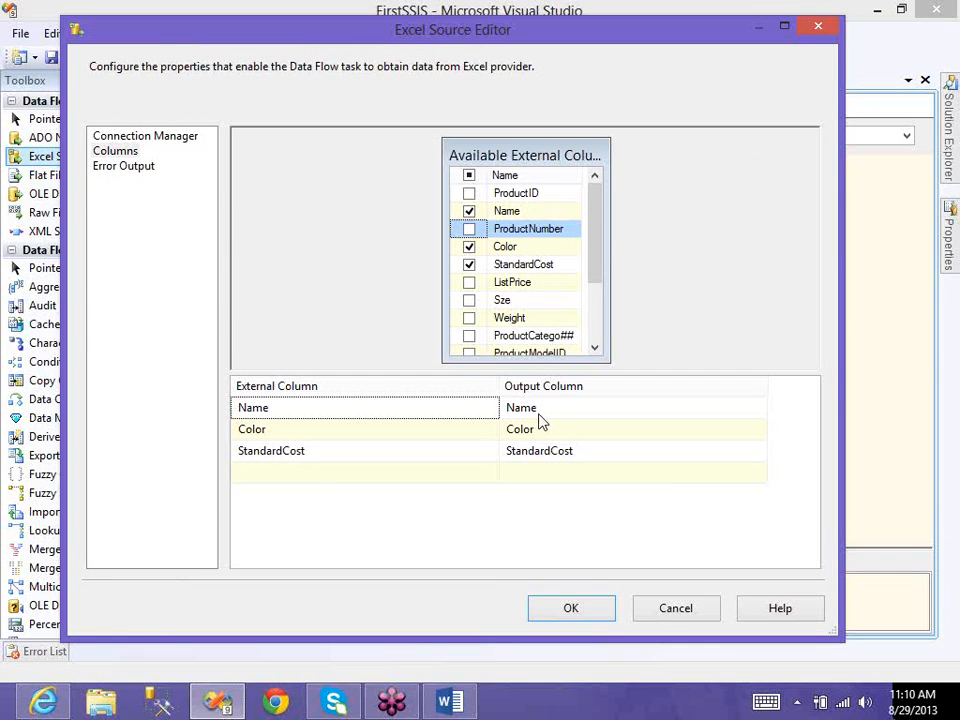
Check the Name and StandardCost output column names, then show the Error Output page
{"action": "mouse_move", "coordinate": [536, 421]}
{"action": "left_click", "coordinate": [545, 416]}
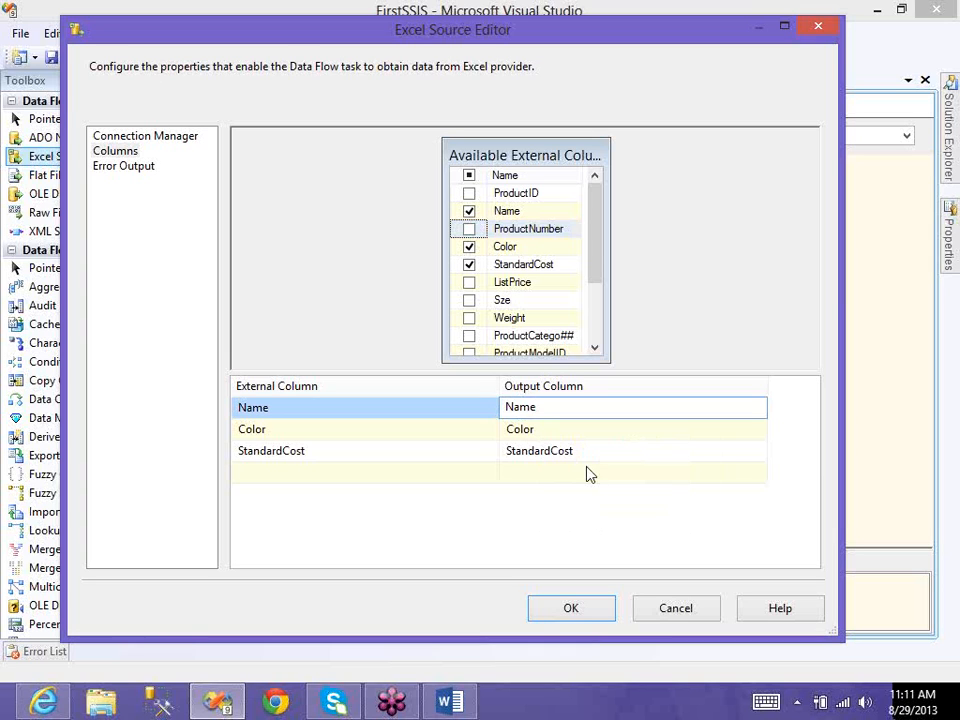
{"action": "left_click", "coordinate": [563, 442]}
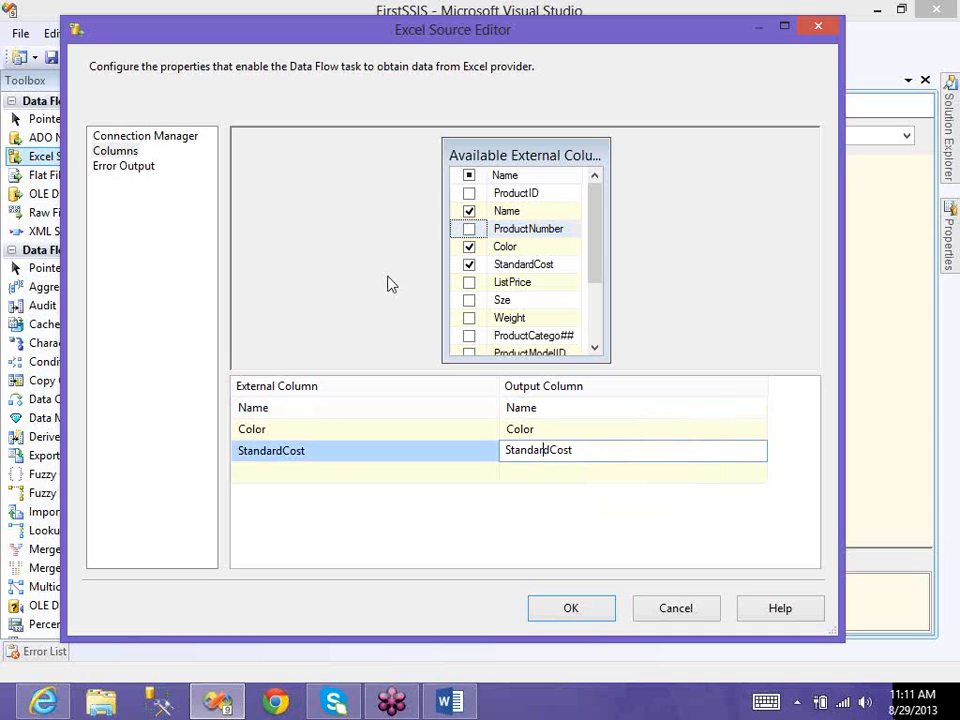
{"action": "left_click", "coordinate": [132, 167]}
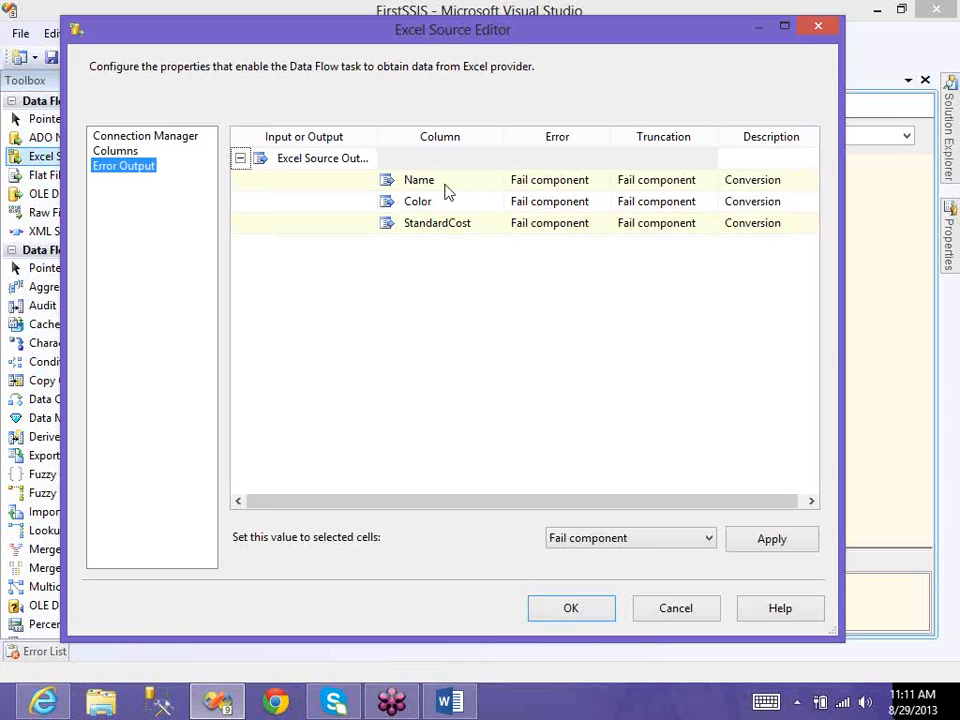
{"action": "left_click", "coordinate": [577, 184]}
{"action": "left_click", "coordinate": [602, 180]}
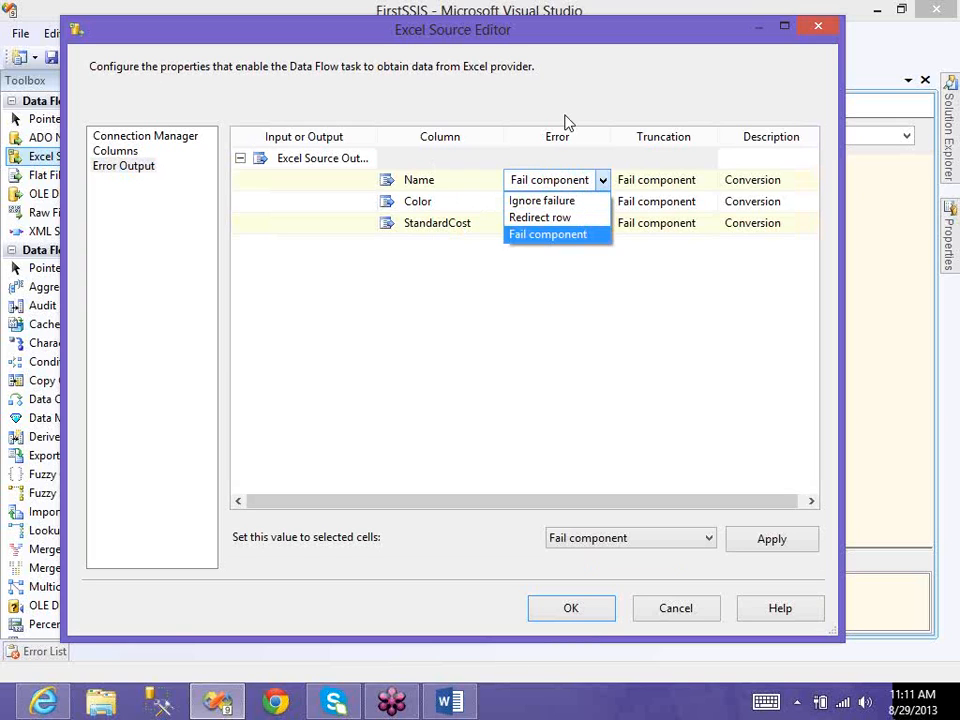
{"action": "left_click", "coordinate": [678, 185]}
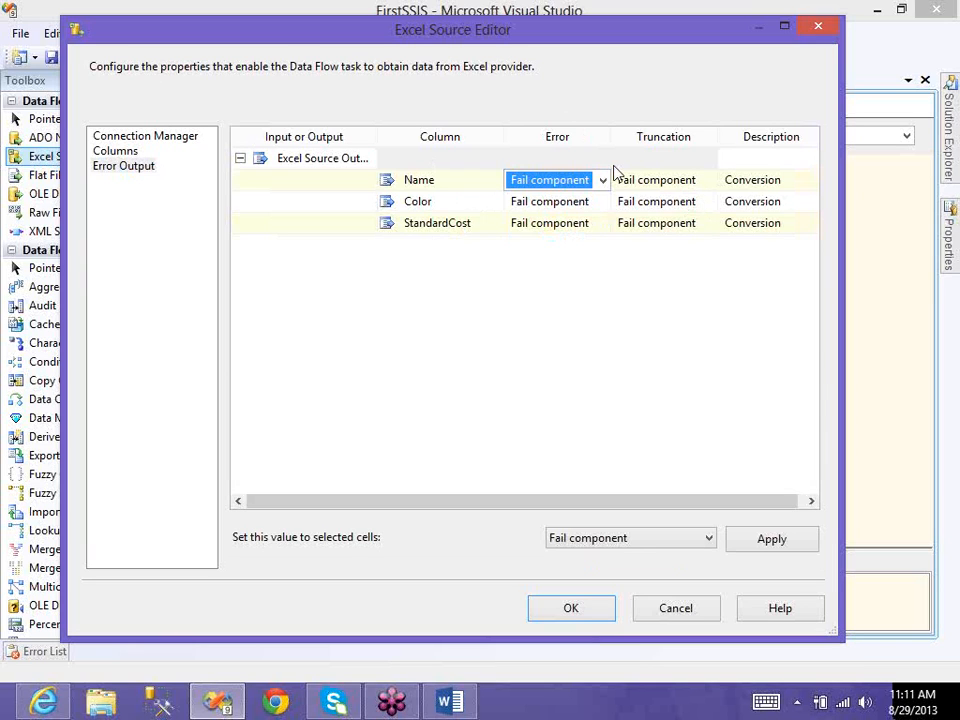
{"action": "left_click", "coordinate": [489, 142]}
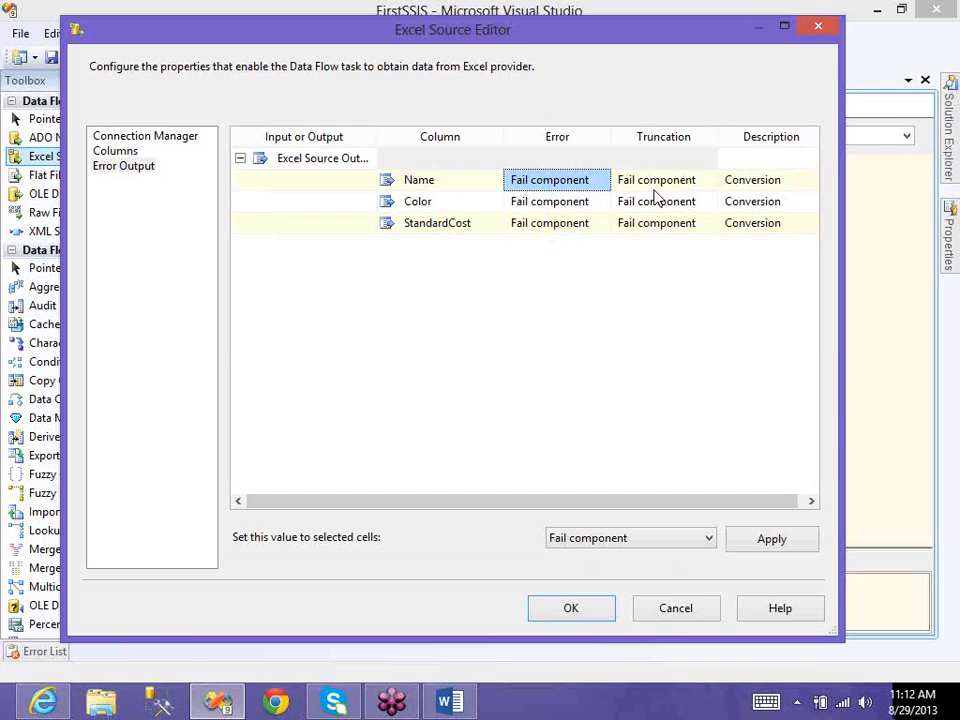
{"action": "left_click", "coordinate": [703, 188]}
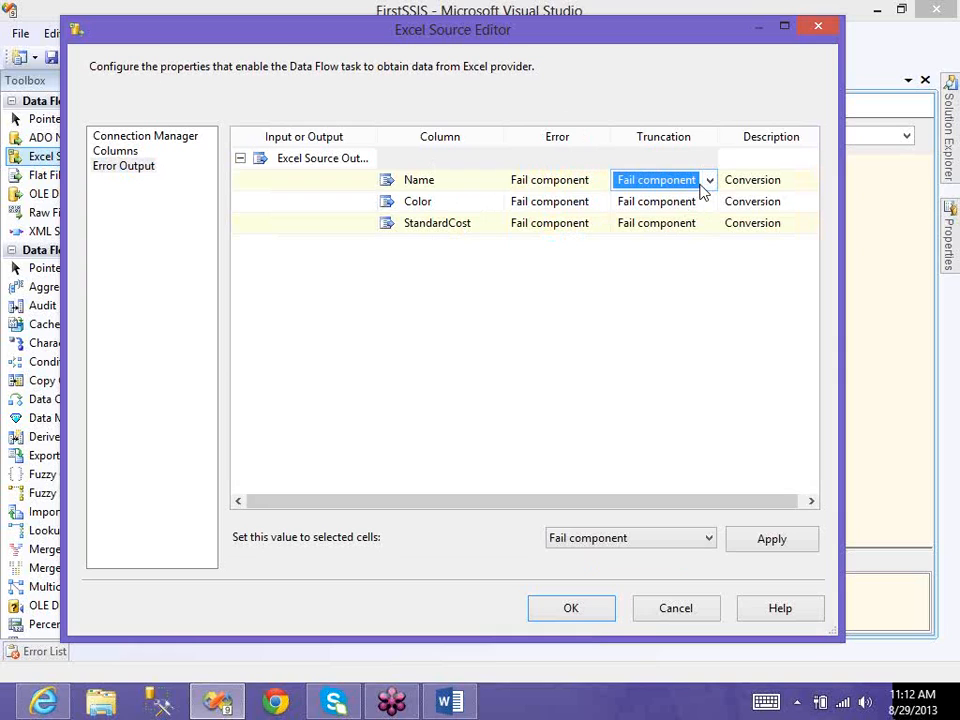
{"action": "left_click", "coordinate": [769, 158]}
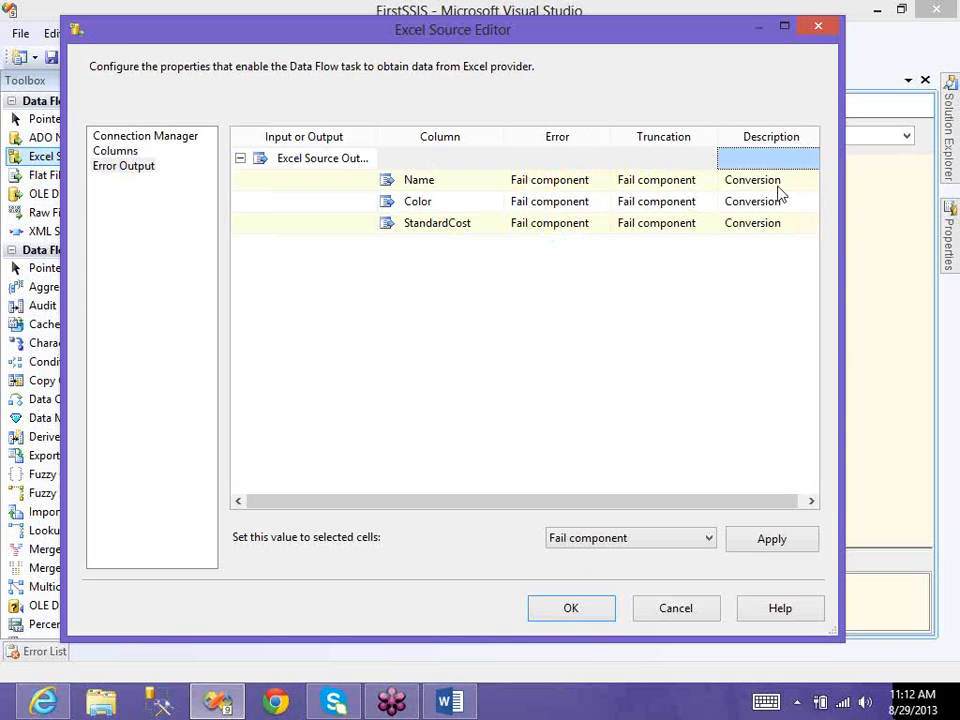
{"action": "left_click", "coordinate": [779, 187]}
{"action": "left_click", "coordinate": [785, 197]}
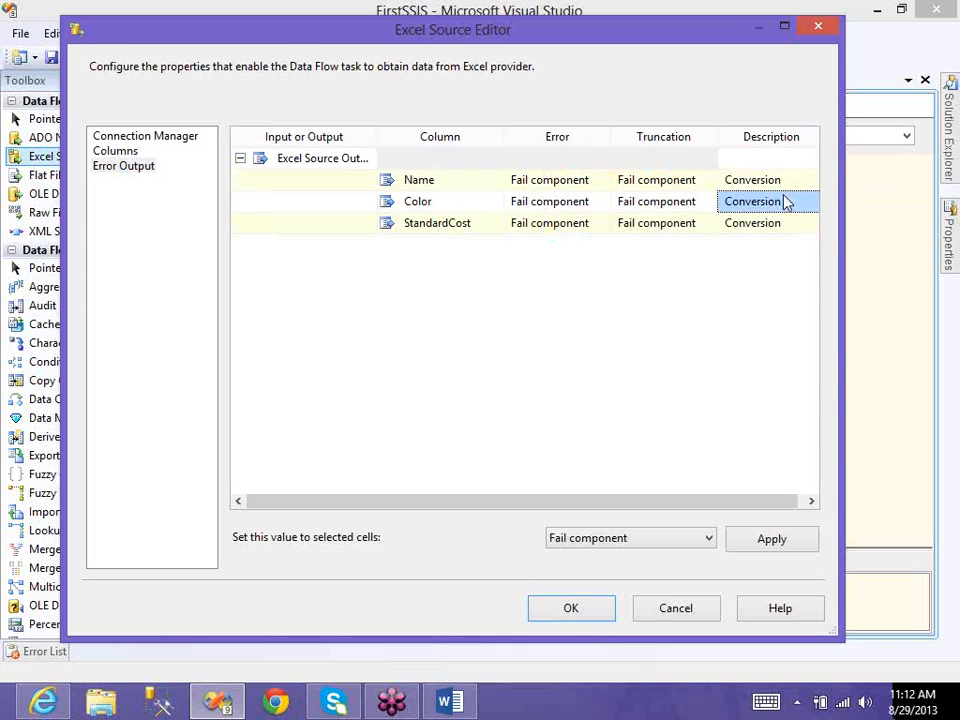
{"action": "left_click", "coordinate": [790, 185]}
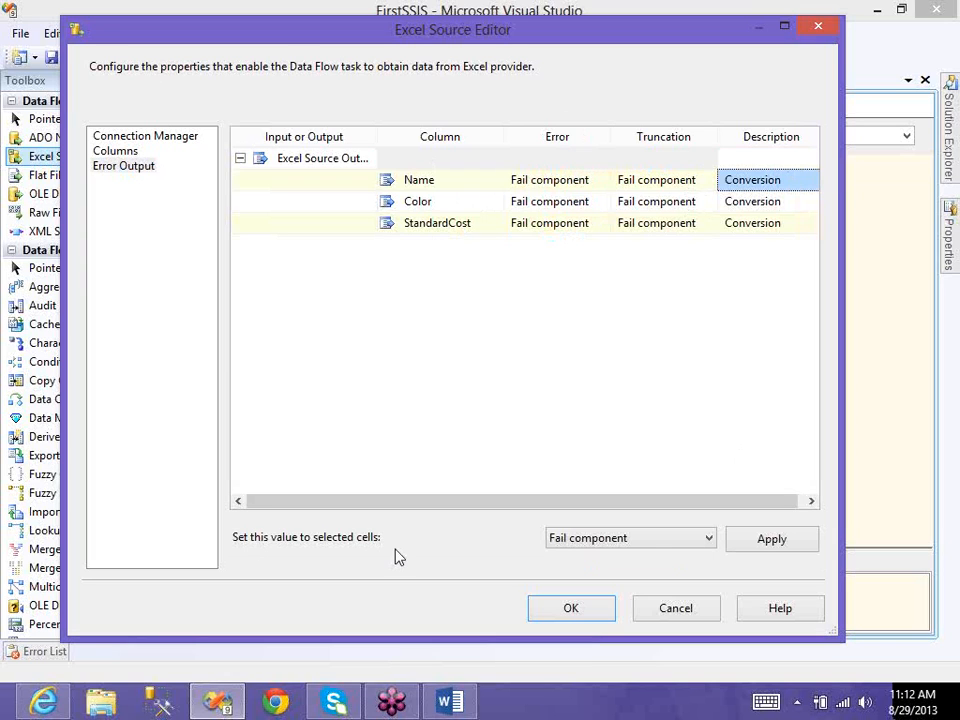
{"action": "left_click", "coordinate": [652, 545]}
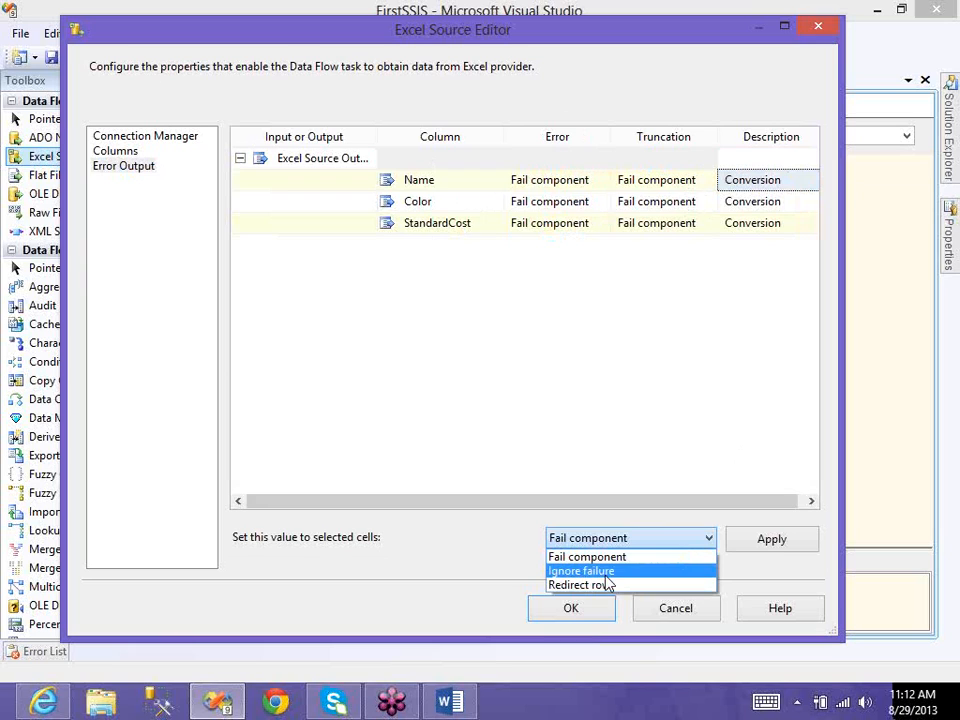
{"action": "left_click", "coordinate": [606, 556]}
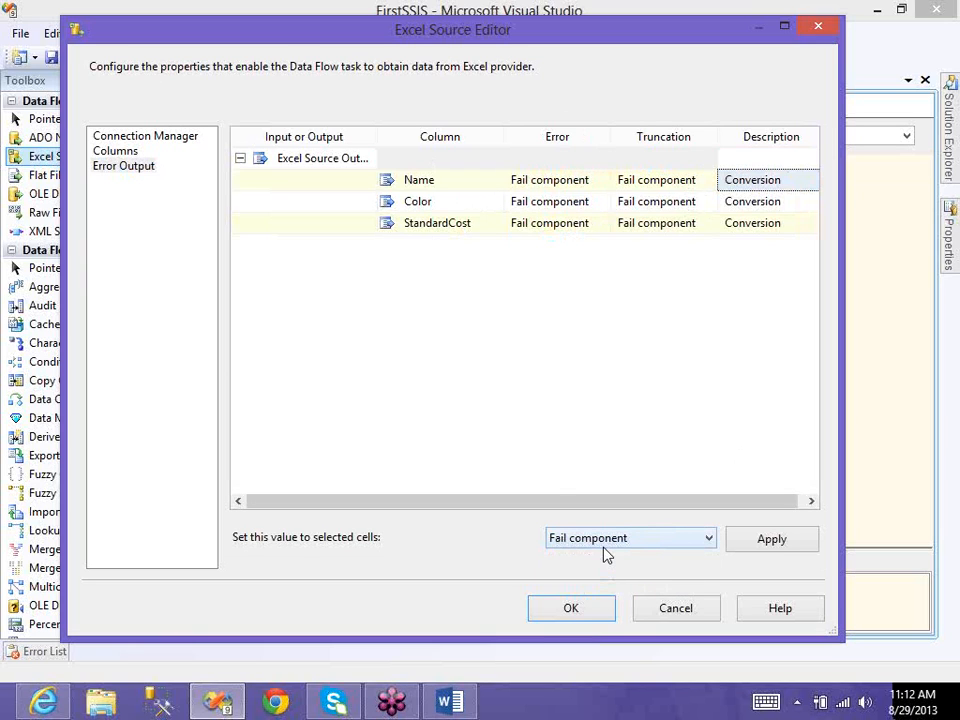
Close the Excel Source Editor with OK and scroll the Toolbox to Data Flow Transformations
{"action": "left_click", "coordinate": [570, 610]}
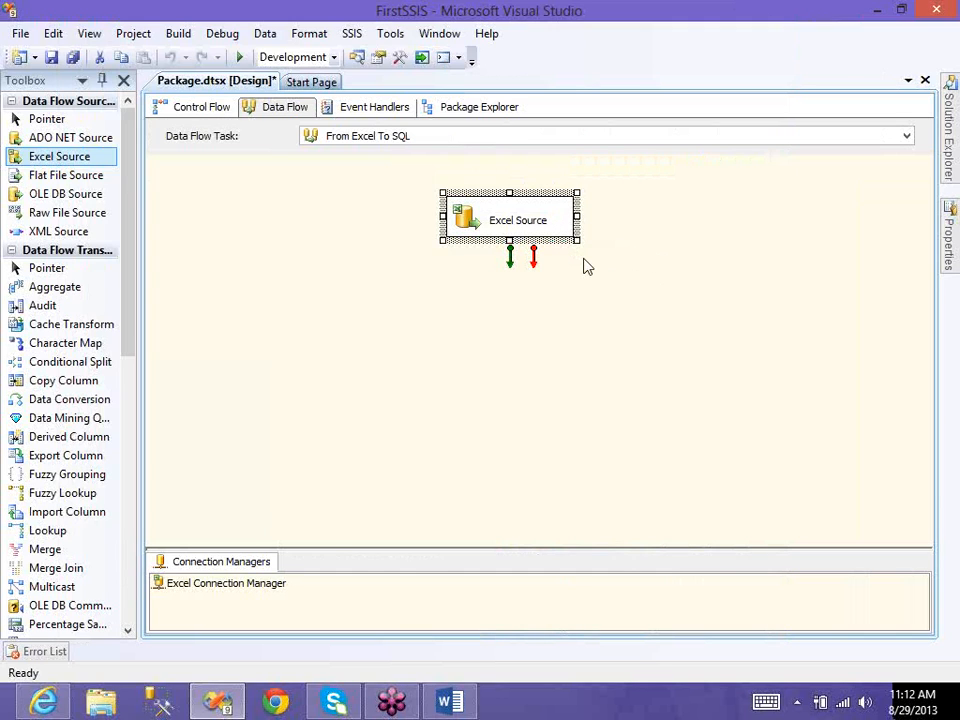
{"action": "left_click", "coordinate": [645, 308]}
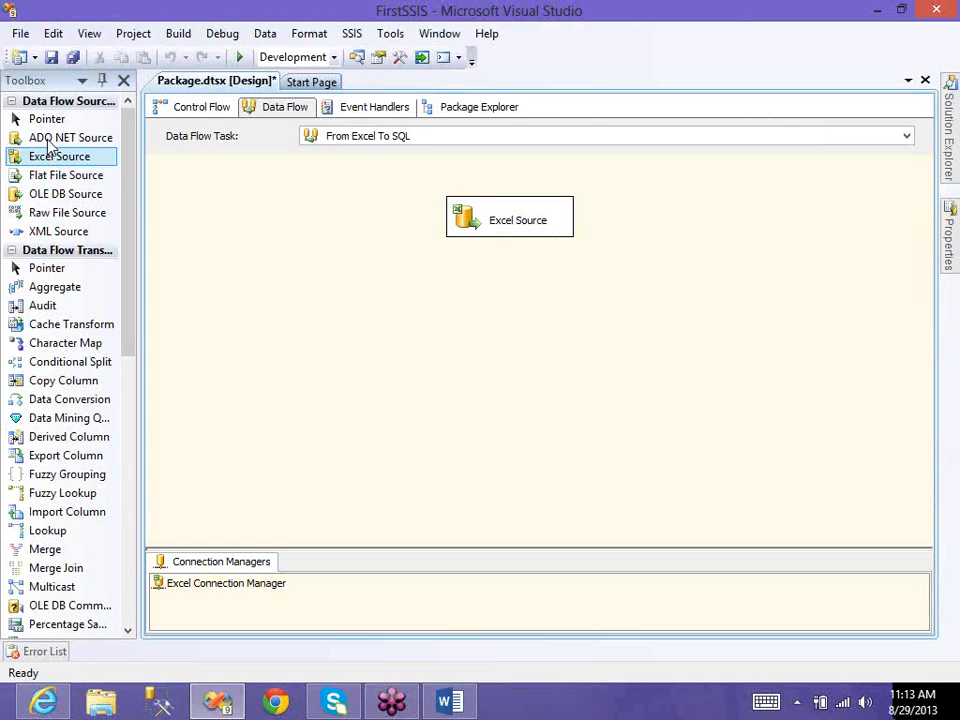
{"action": "scroll", "coordinate": [124, 251], "scroll_direction": "down", "scroll_amount": 3}
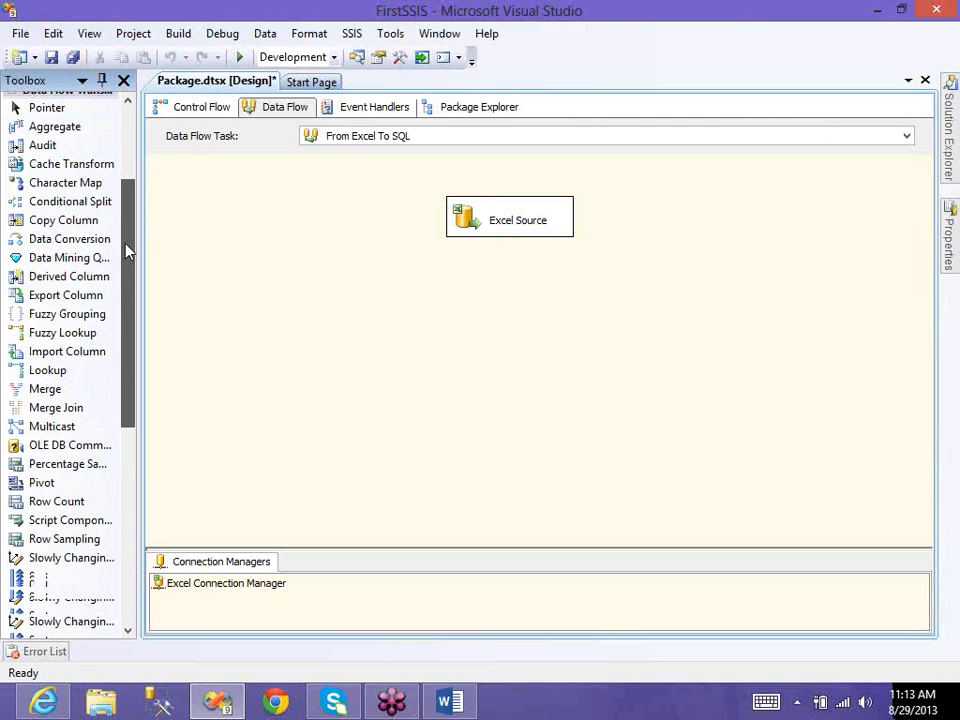
{"action": "scroll", "coordinate": [130, 260], "scroll_direction": "down", "scroll_amount": 2}
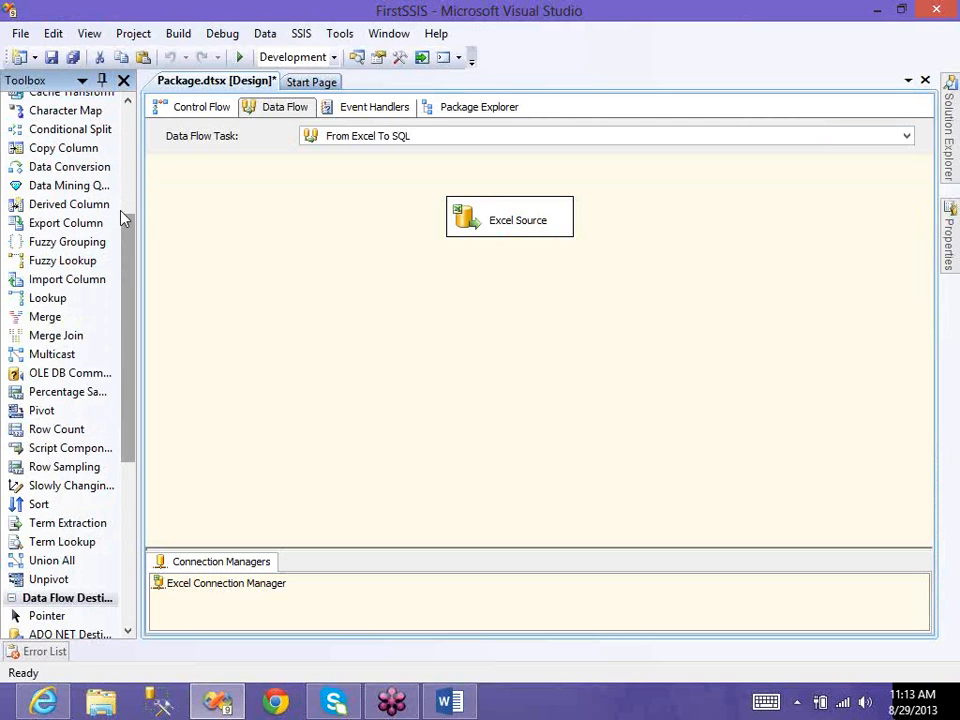
{"action": "scroll", "coordinate": [124, 216], "scroll_direction": "up", "scroll_amount": 3}
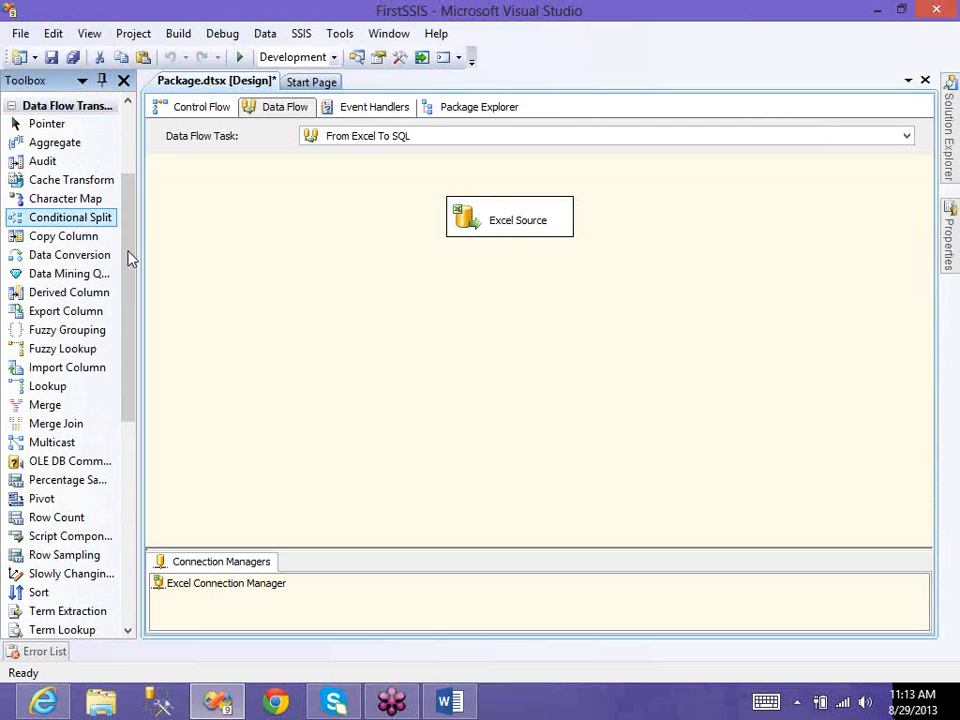
{"action": "scroll", "coordinate": [128, 258], "scroll_direction": "down", "scroll_amount": 1}
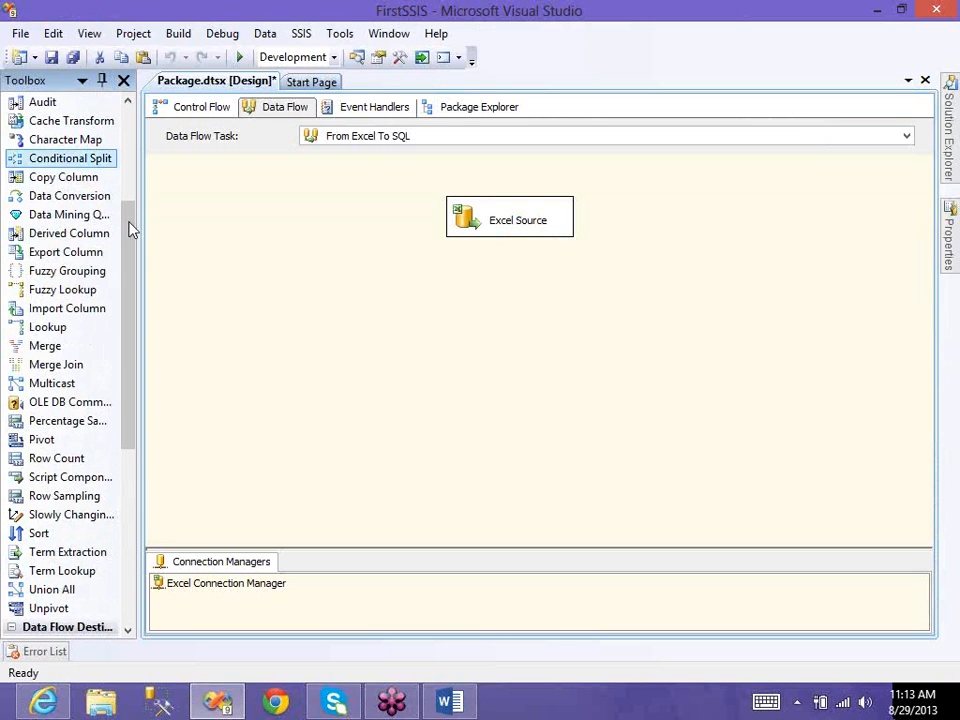
Place a Derived Column transformation directly below the Excel Source
{"action": "left_click", "coordinate": [115, 345]}
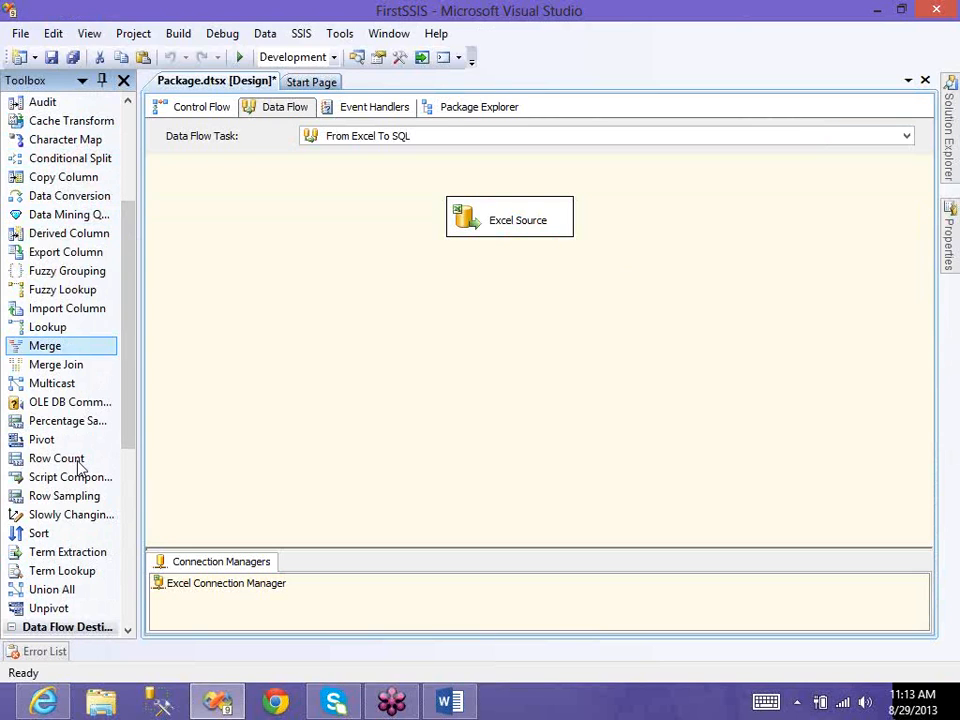
{"action": "left_click_drag", "start_coordinate": [57, 239], "coordinate": [535, 325]}
{"action": "left_click_drag", "start_coordinate": [477, 308], "coordinate": [473, 316]}
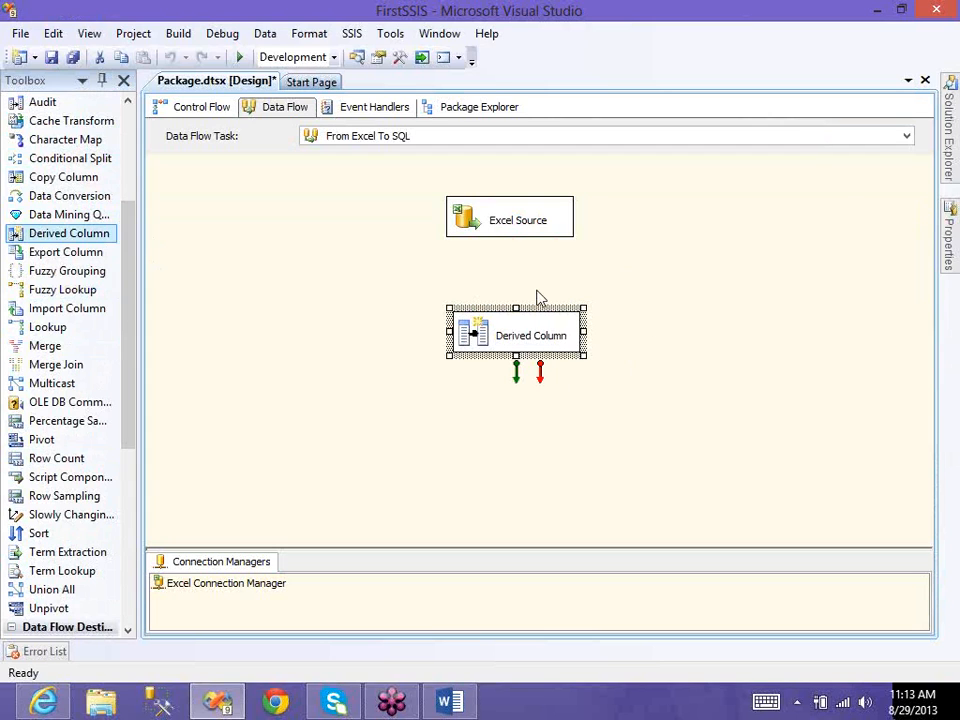
Connect the Excel Source's green output arrow to the Derived Column
{"action": "left_click", "coordinate": [533, 222]}
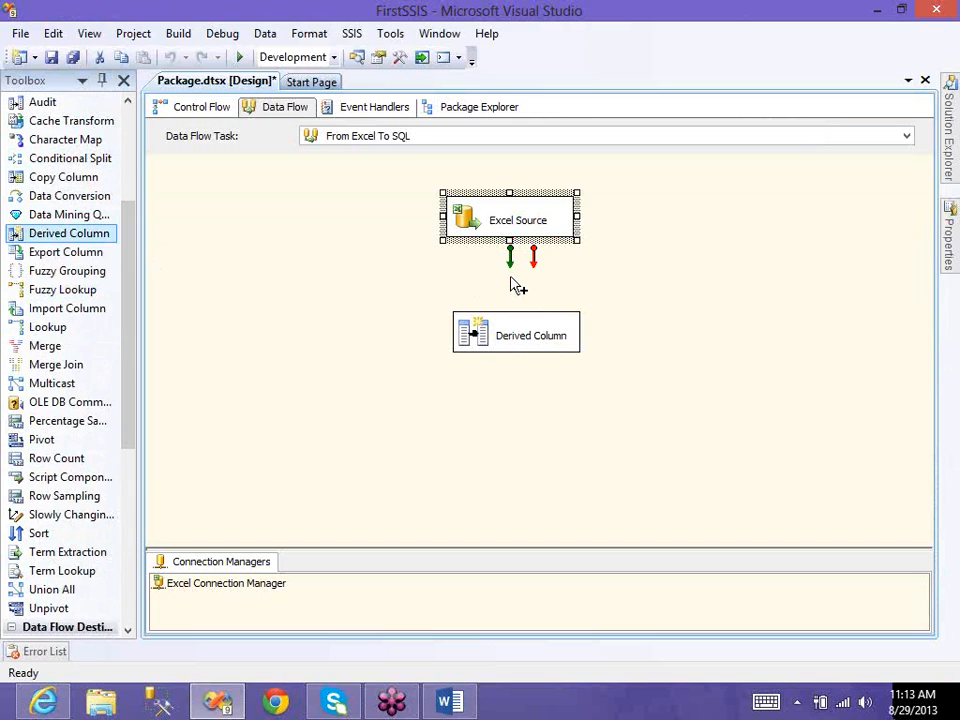
{"action": "left_click_drag", "start_coordinate": [511, 278], "coordinate": [525, 331]}
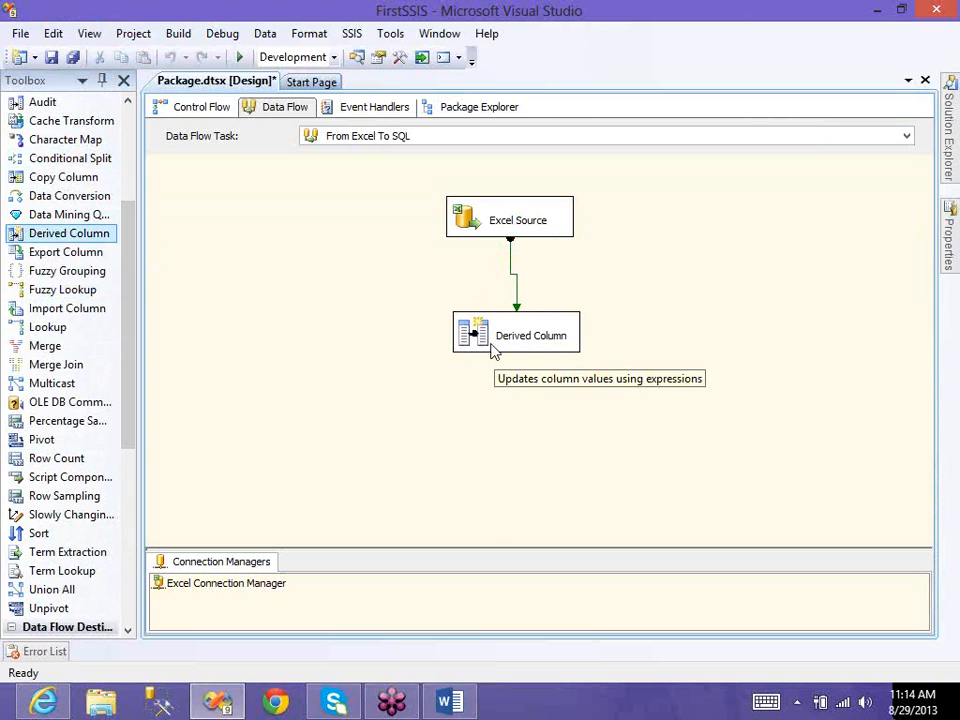
{"action": "left_click", "coordinate": [490, 345]}
{"action": "right_click", "coordinate": [490, 345]}
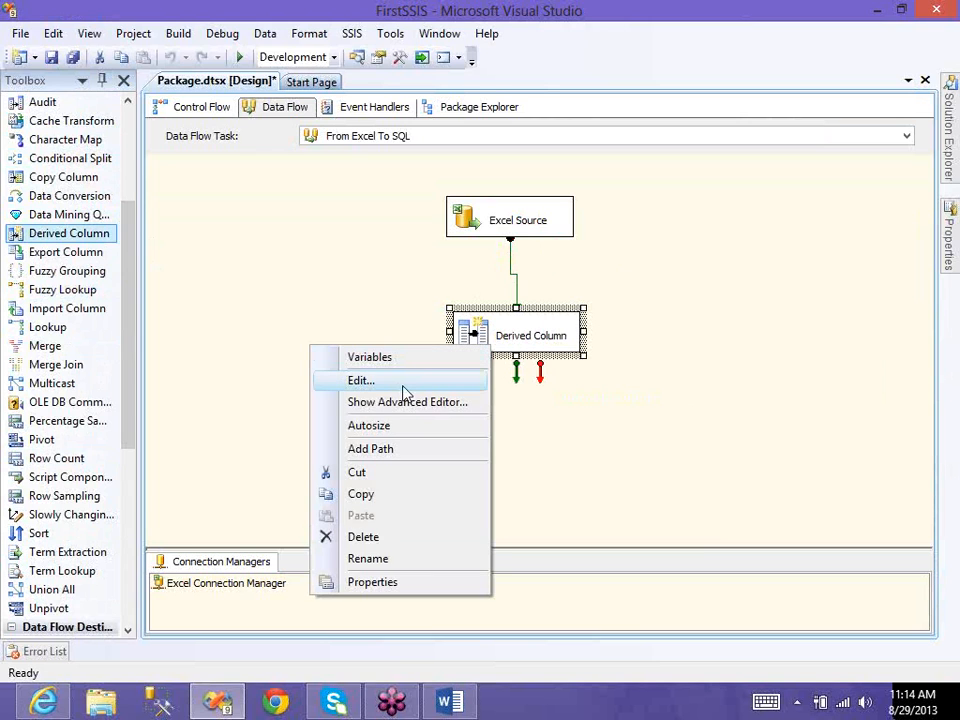
Open the Derived Column editor and expand the input columns and system variables
{"action": "left_click", "coordinate": [428, 384]}
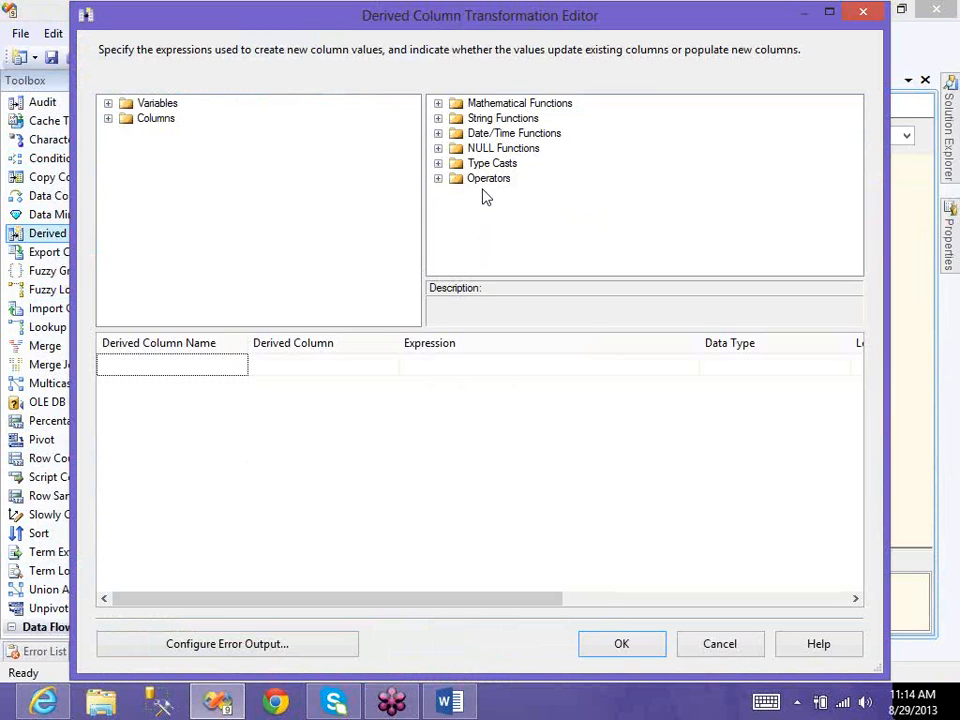
{"action": "left_click", "coordinate": [110, 119]}
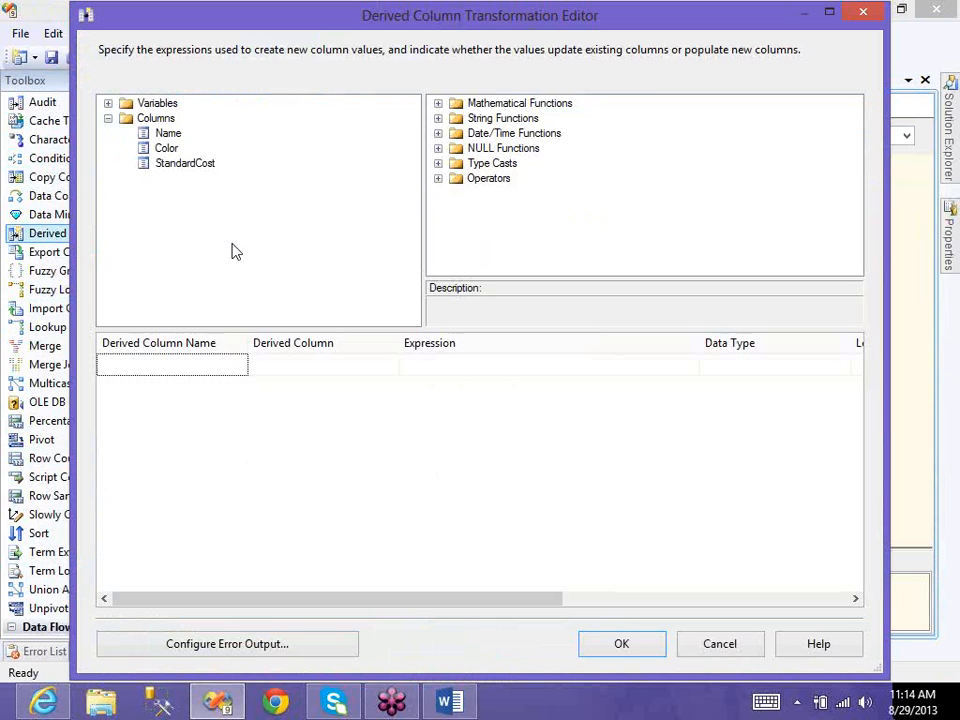
{"action": "left_click", "coordinate": [108, 104]}
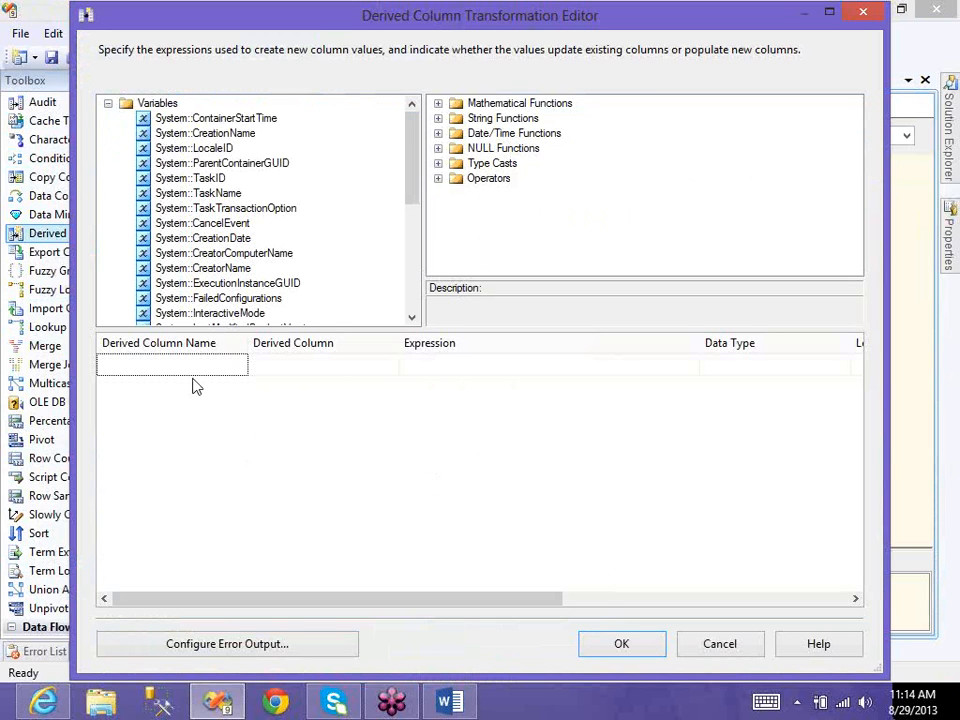
{"action": "left_click", "coordinate": [208, 363]}
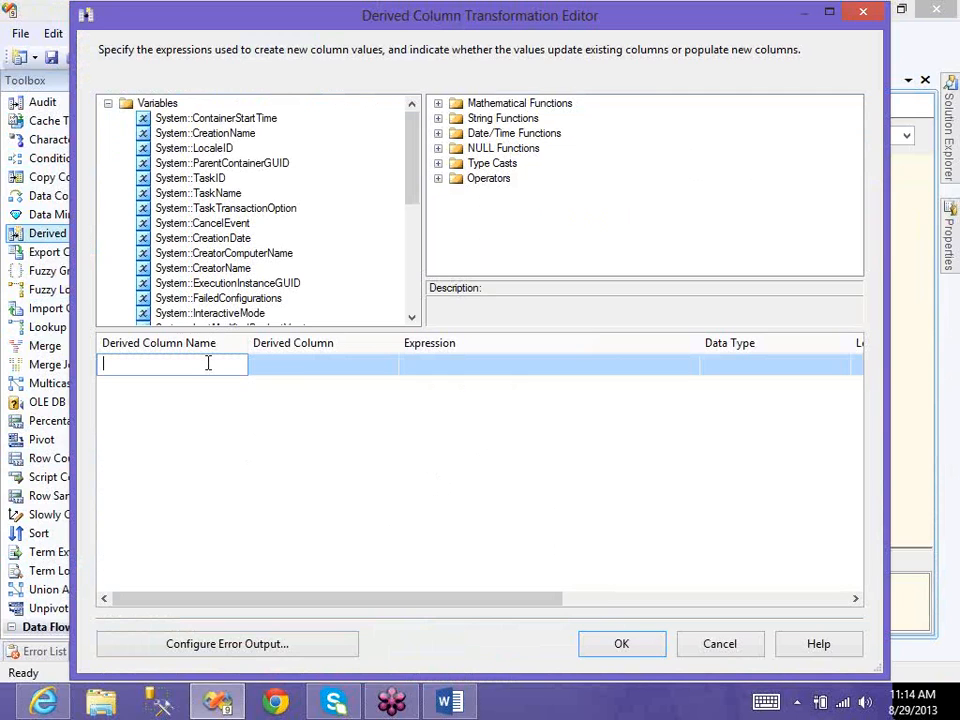
{"action": "left_click_drag", "start_coordinate": [411, 181], "coordinate": [409, 162]}
{"action": "left_click", "coordinate": [214, 131]}
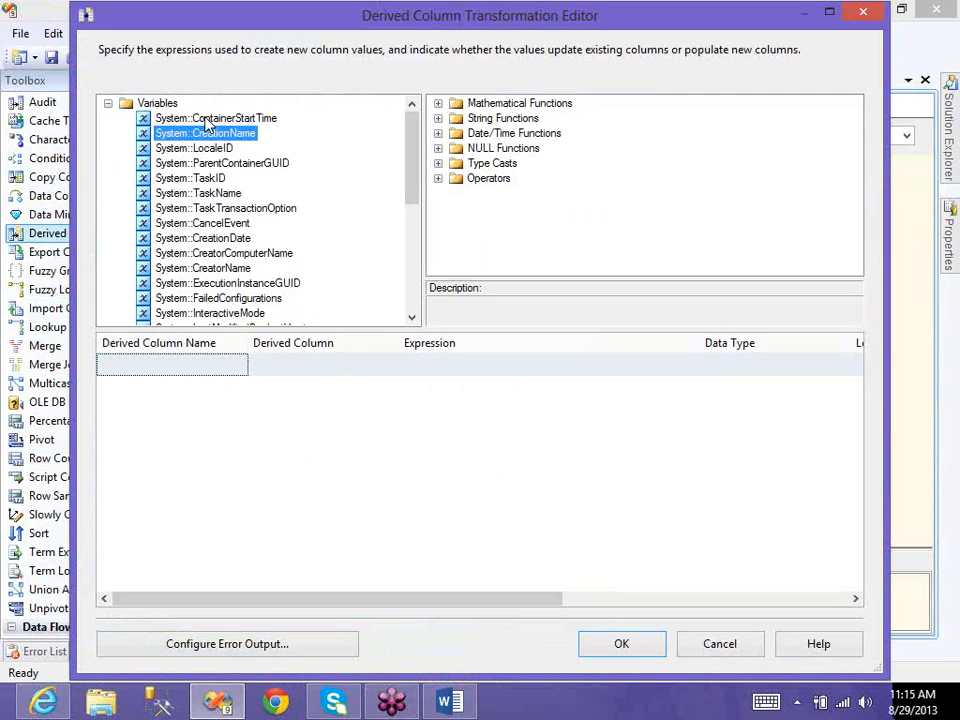
{"action": "left_click", "coordinate": [207, 119]}
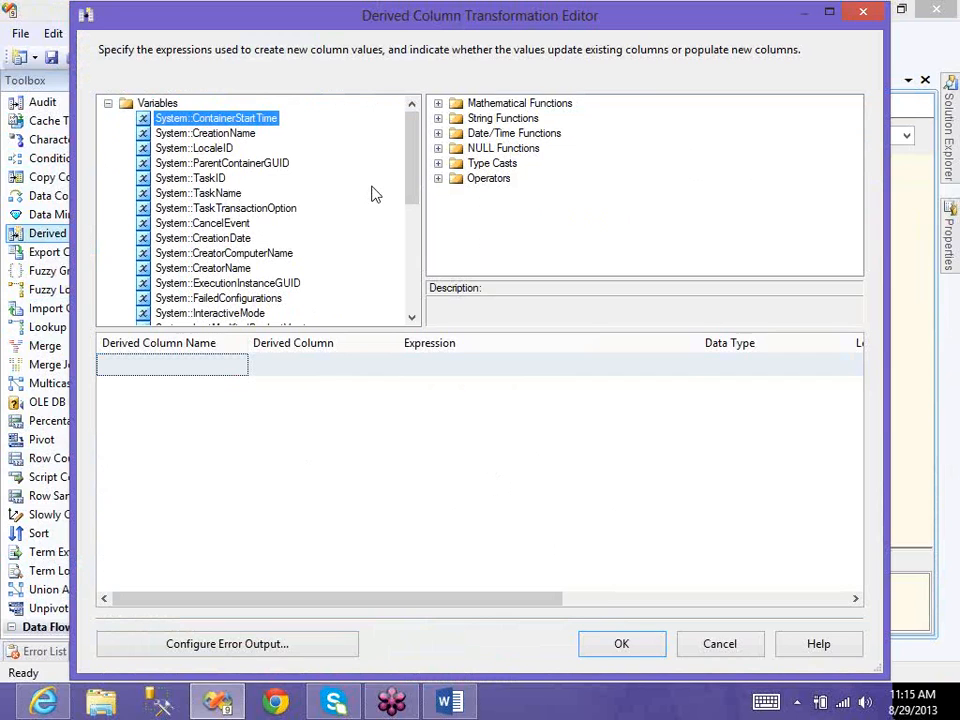
Add @[System::CreationName] as new column Derived Column 1, typed Unicode string [DT_WSTR]
{"action": "scroll", "coordinate": [403, 205], "scroll_direction": "down", "scroll_amount": 3}
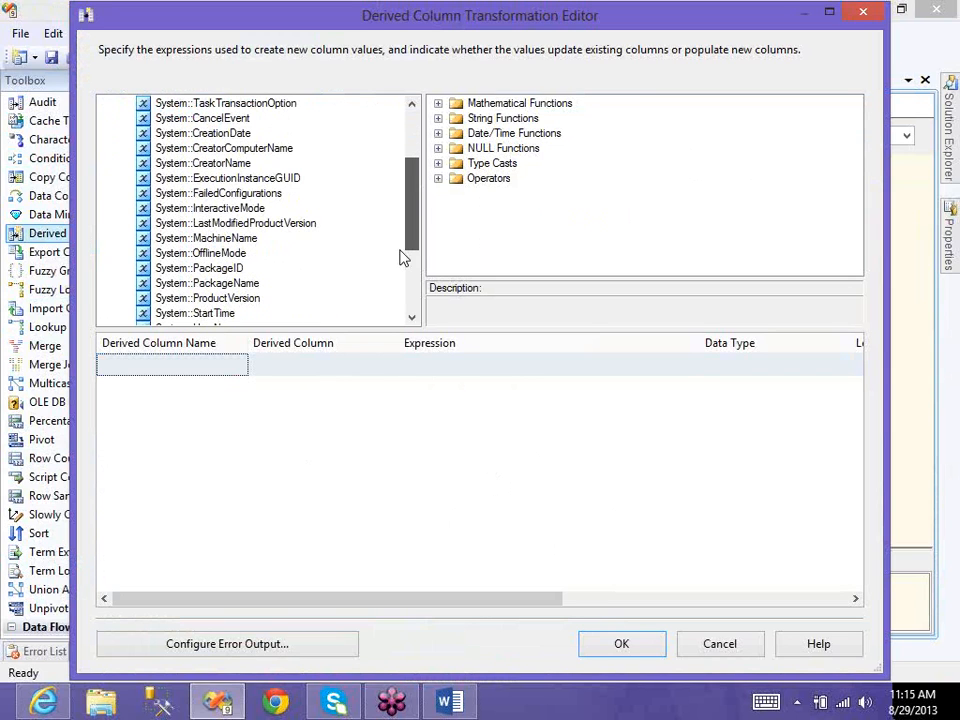
{"action": "scroll", "coordinate": [400, 258], "scroll_direction": "down", "scroll_amount": 3}
{"action": "scroll", "coordinate": [401, 233], "scroll_direction": "up", "scroll_amount": 2}
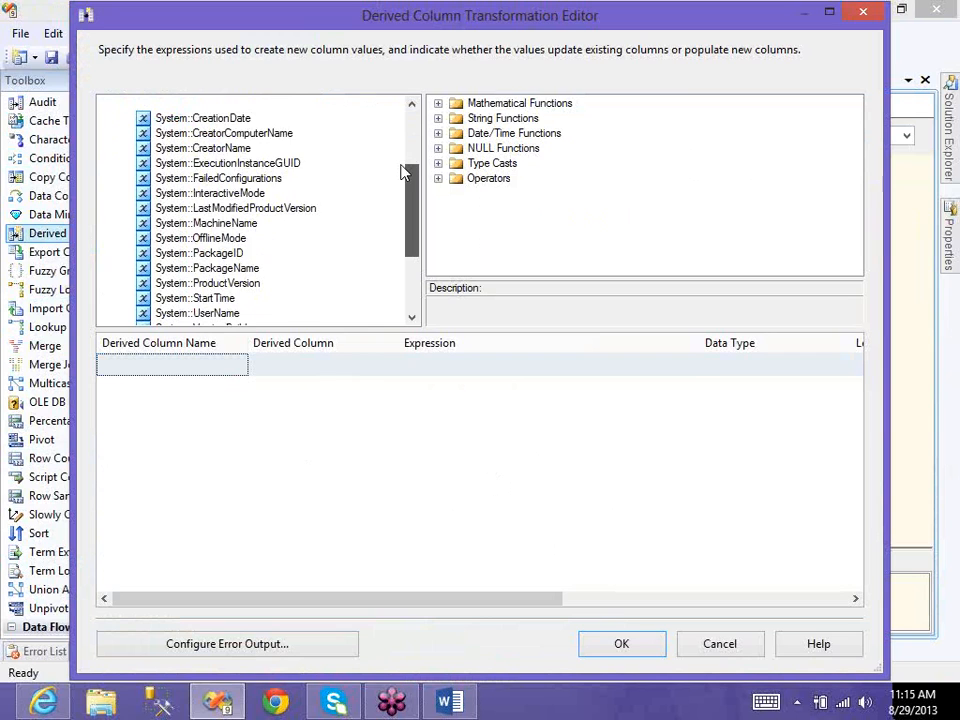
{"action": "scroll", "coordinate": [400, 173], "scroll_direction": "up", "scroll_amount": 4}
{"action": "left_click_drag", "start_coordinate": [210, 133], "coordinate": [210, 368]}
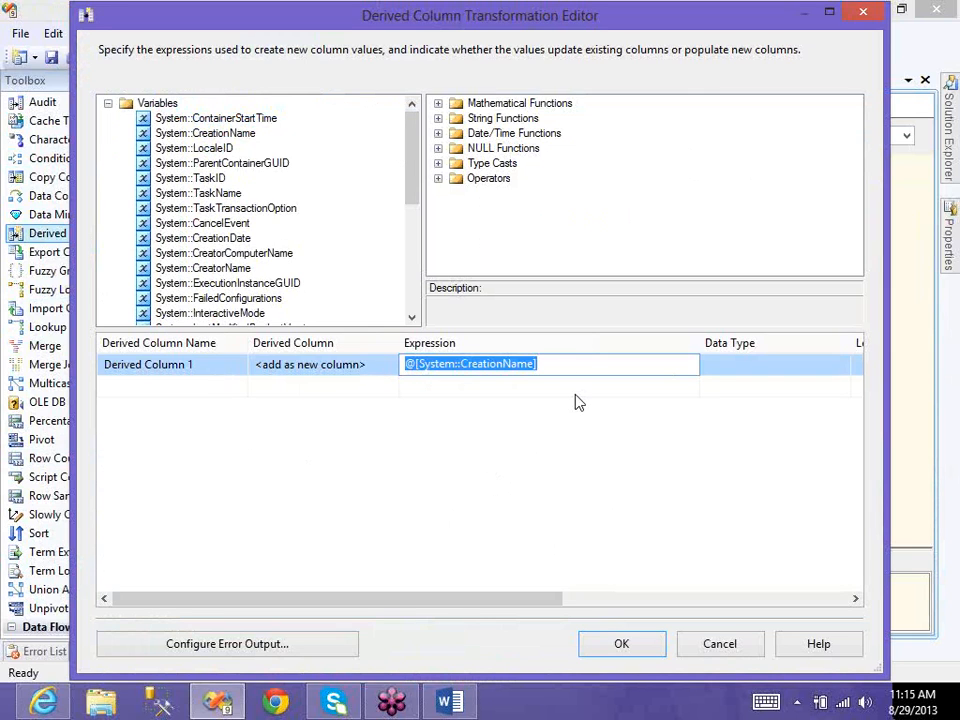
{"action": "left_click", "coordinate": [761, 373]}
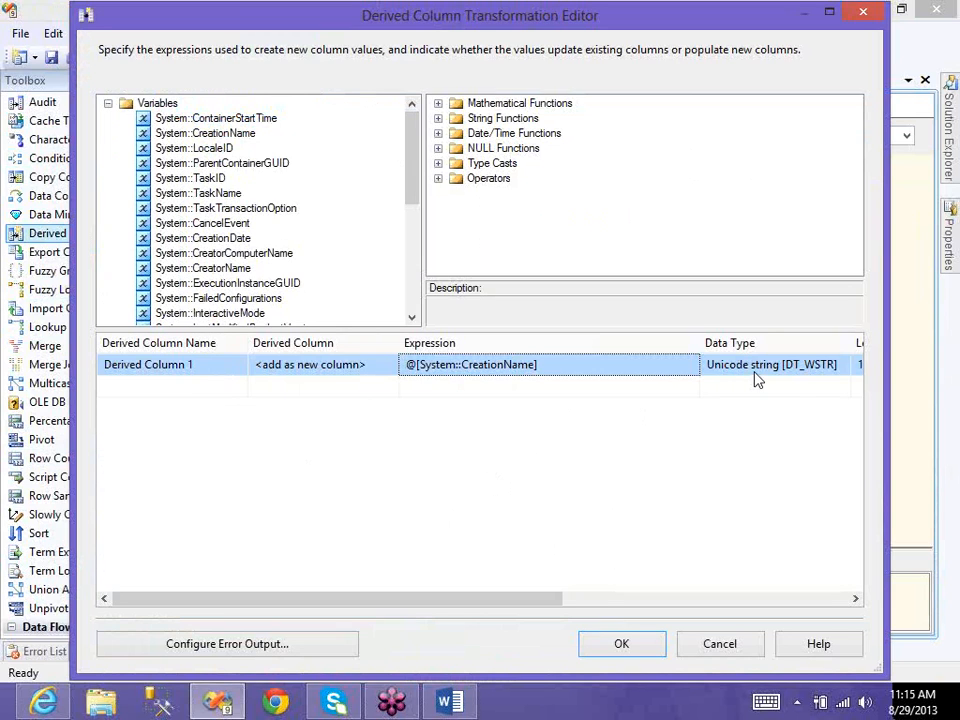
{"action": "left_click", "coordinate": [156, 392]}
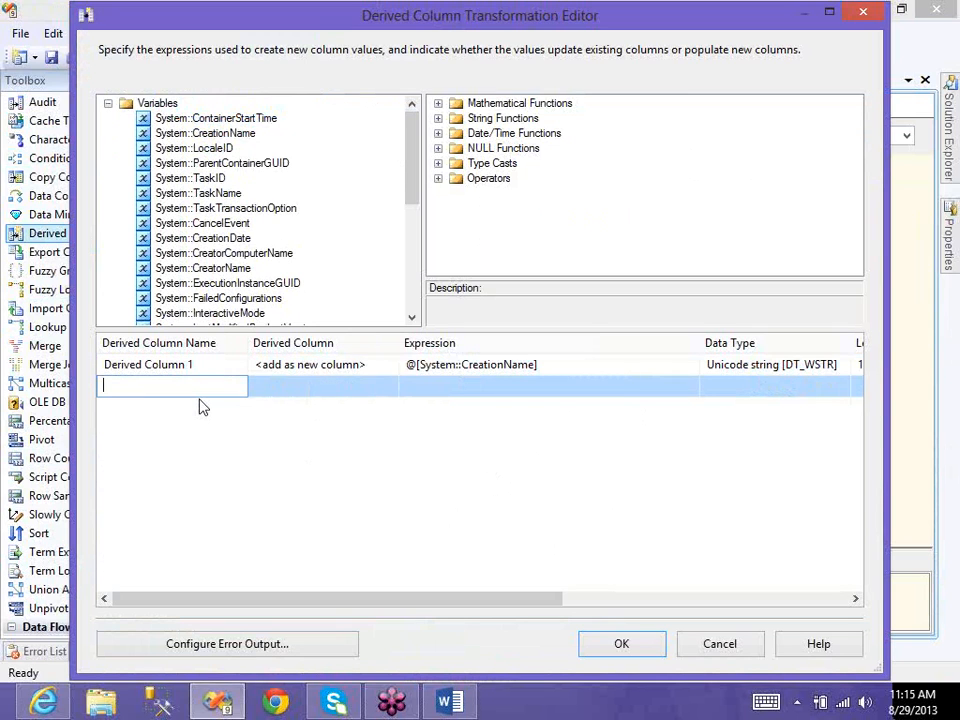
Add a UserName derived column whose expression is the person's name as a literal
{"action": "type", "text": "Colu"}
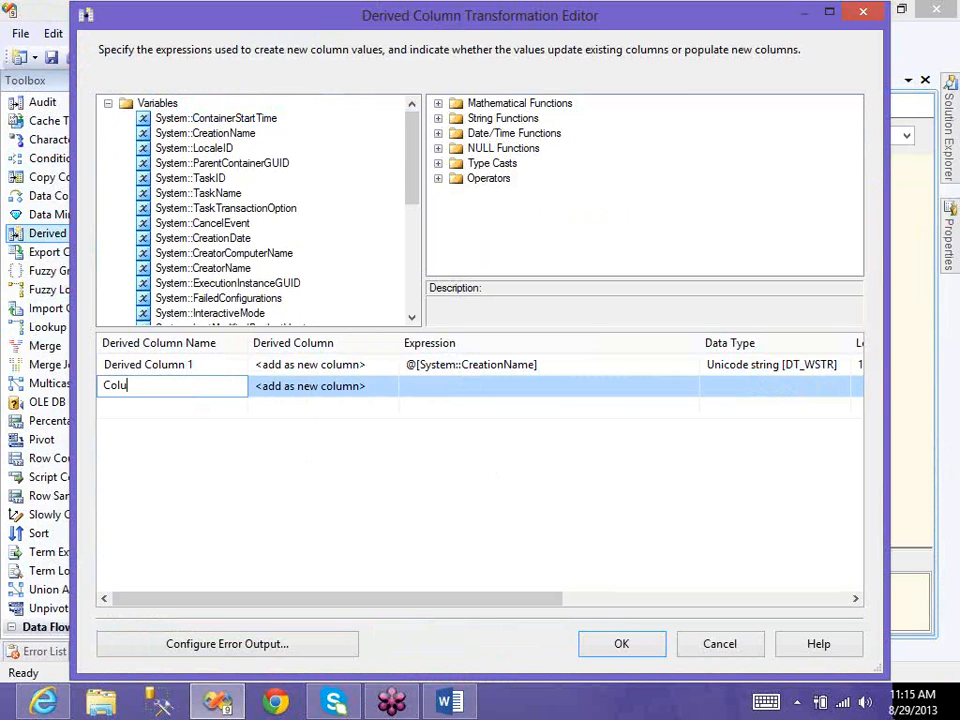
{"action": "type", "text": "mn"}
{"action": "key", "text": "BackSpace"}
{"action": "key", "text": "BackSpace"}
{"action": "key", "text": "BackSpace"}
{"action": "key", "text": "BackSpace"}
{"action": "key", "text": "BackSpace"}
{"action": "key", "text": "BackSpace"}
{"action": "type", "text": "UserName"}
{"action": "left_click", "coordinate": [423, 391]}
{"action": "left_click", "coordinate": [422, 391]}
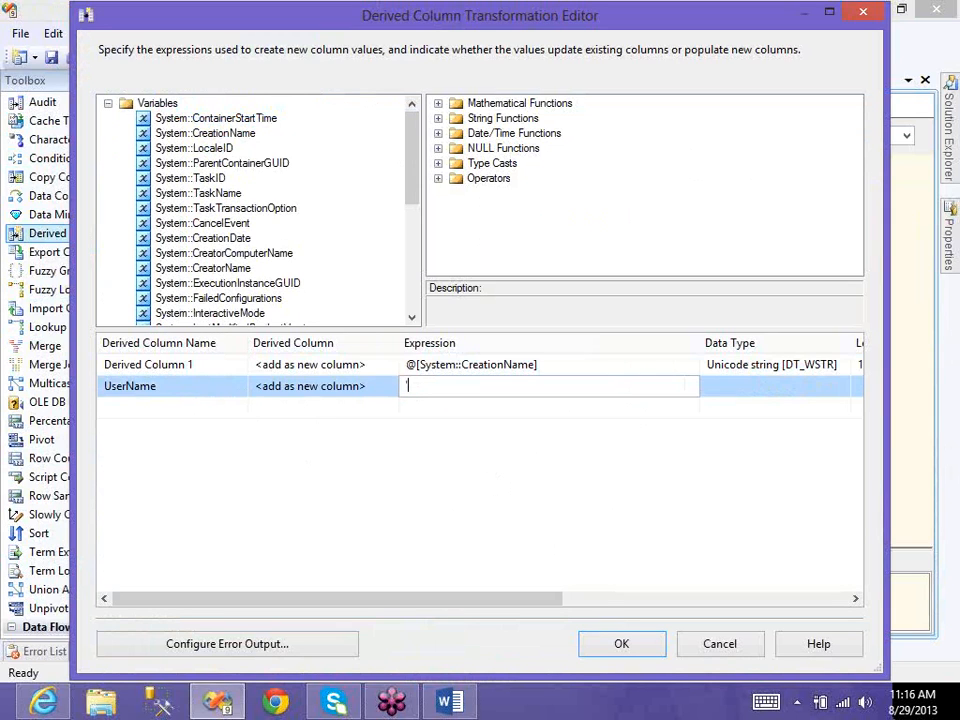
{"action": "type", "text": "Nagrajreddy'"}
{"action": "left_click", "coordinate": [438, 468]}
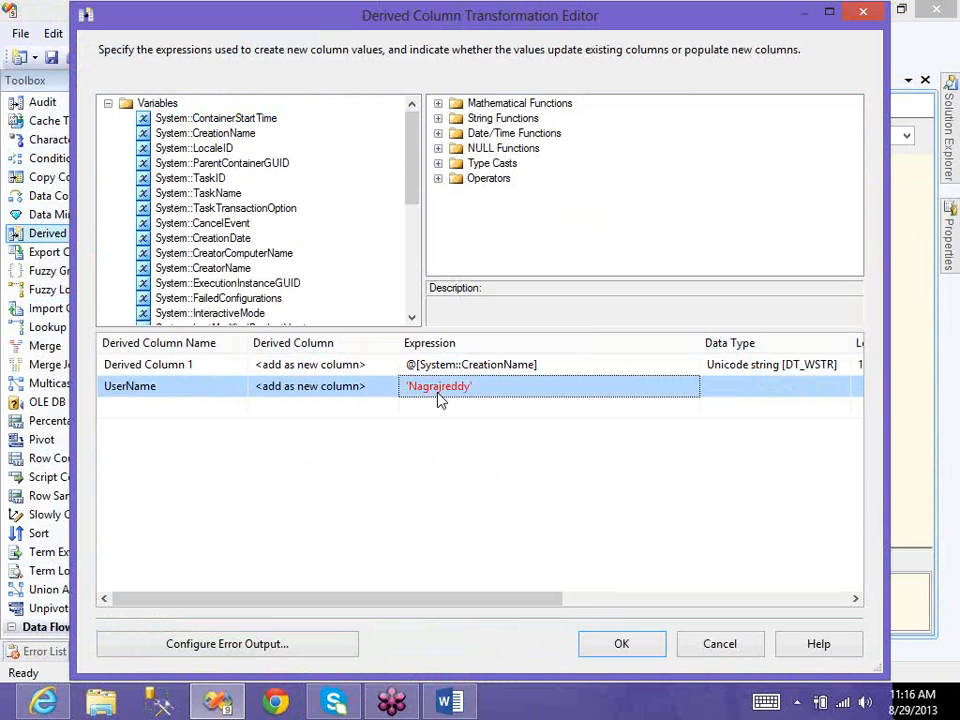
Wrap the UserName expression in double quotes and accept the Derived Column editor
{"action": "mouse_move", "coordinate": [440, 398]}
{"action": "left_click", "coordinate": [486, 386]}
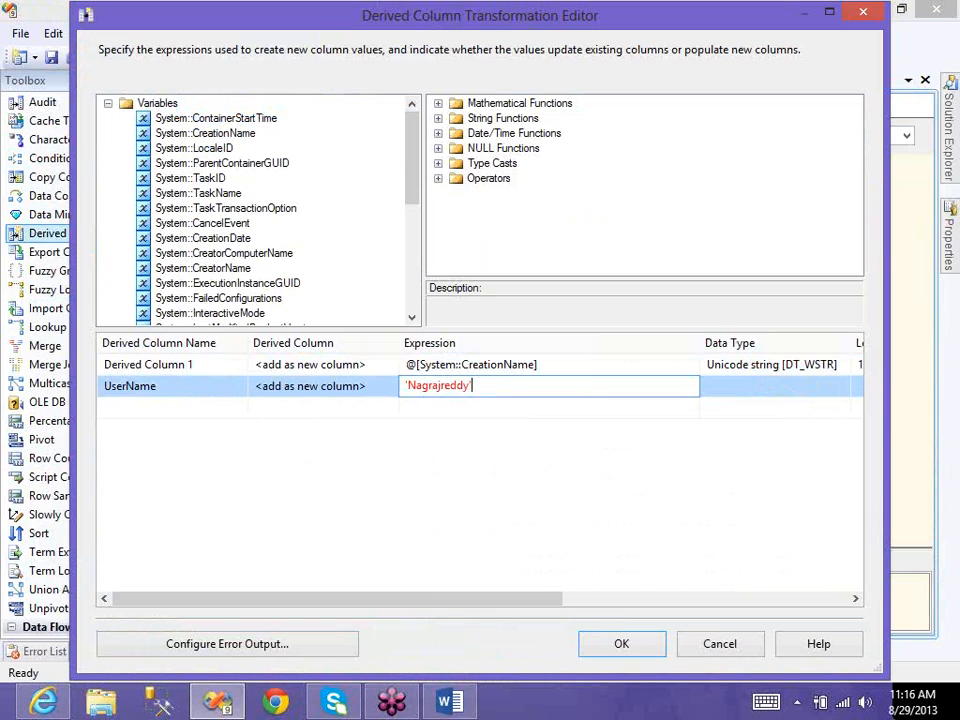
{"action": "key", "text": "BackSpace"}
{"action": "type", "text": "\""}
{"action": "left_click", "coordinate": [405, 387]}
{"action": "type", "text": "\""}
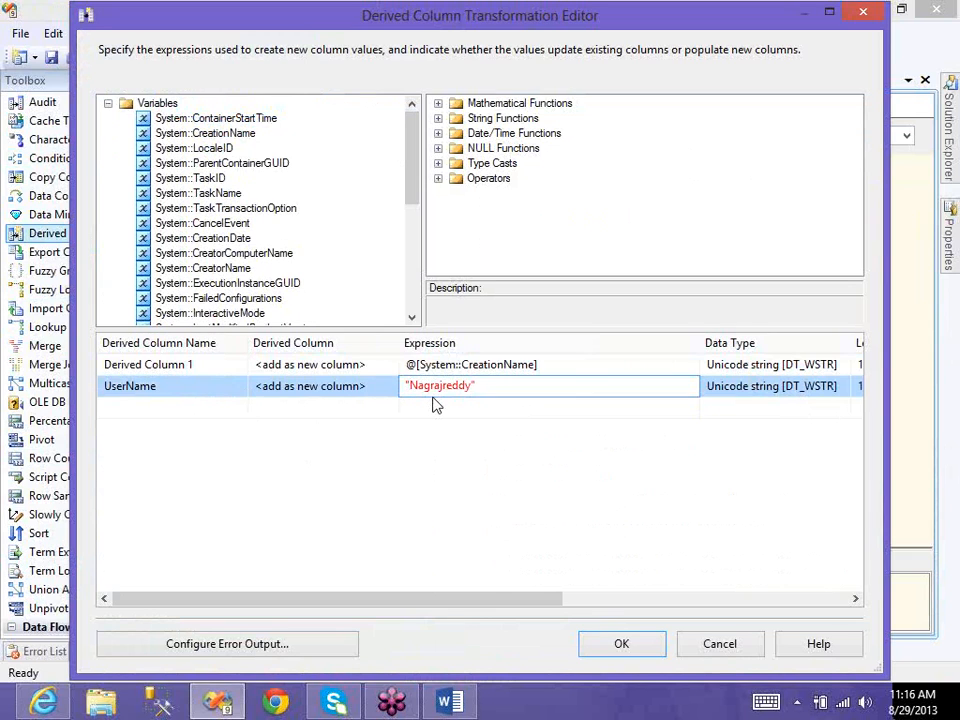
{"action": "key", "text": "Return"}
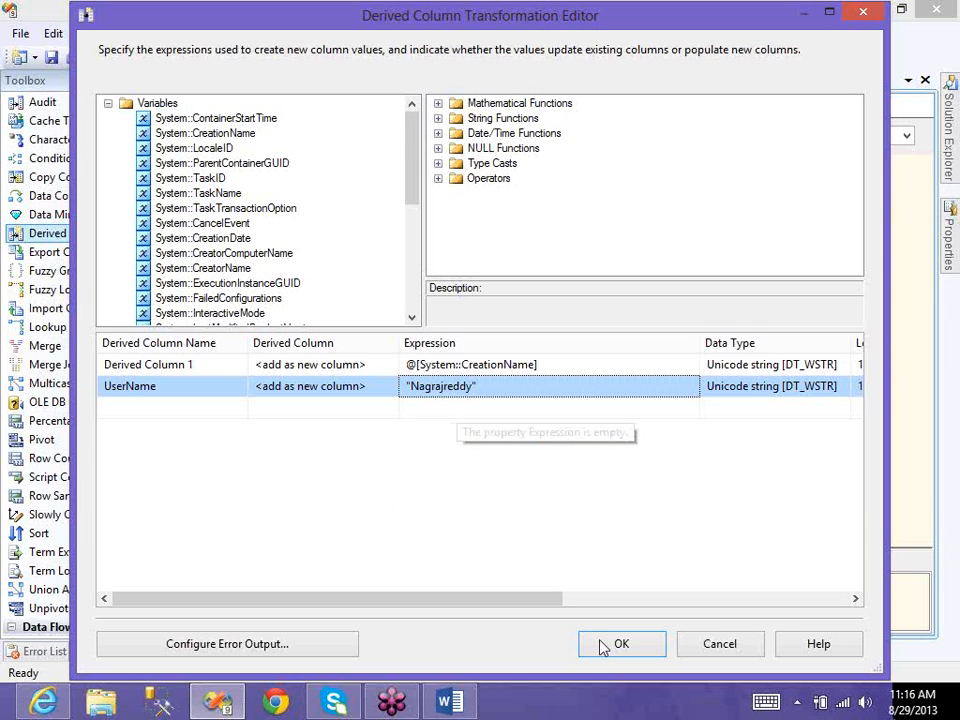
{"action": "left_click", "coordinate": [585, 524]}
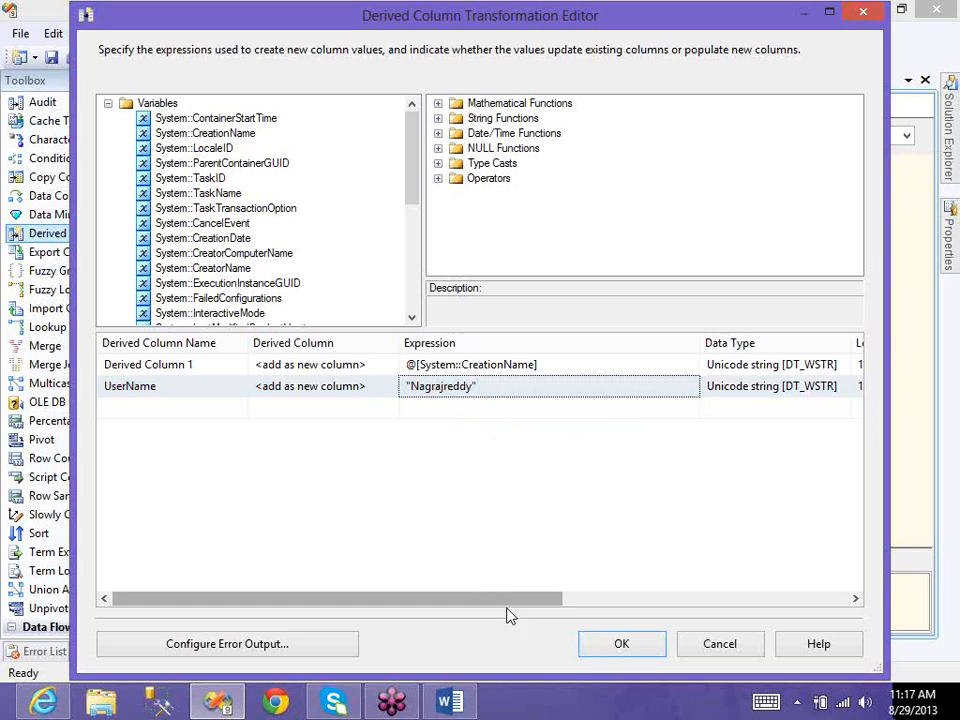
{"action": "left_click", "coordinate": [613, 648]}
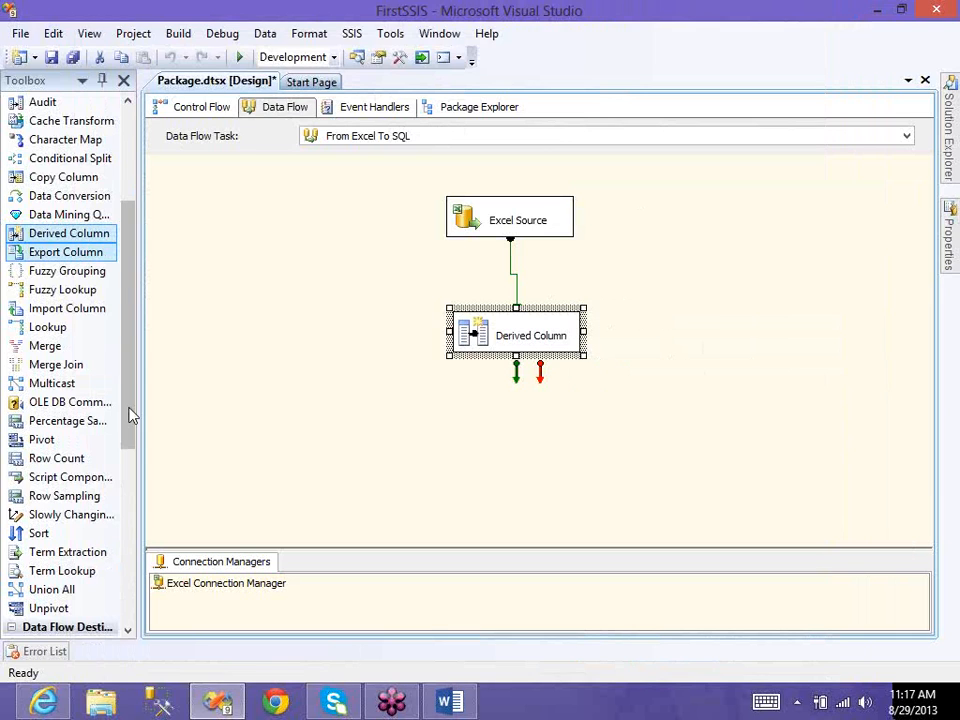
Select OLE DB Destination under Data Flow Destinations in the Toolbox
{"action": "scroll", "coordinate": [129, 413], "scroll_direction": "down", "scroll_amount": 7}
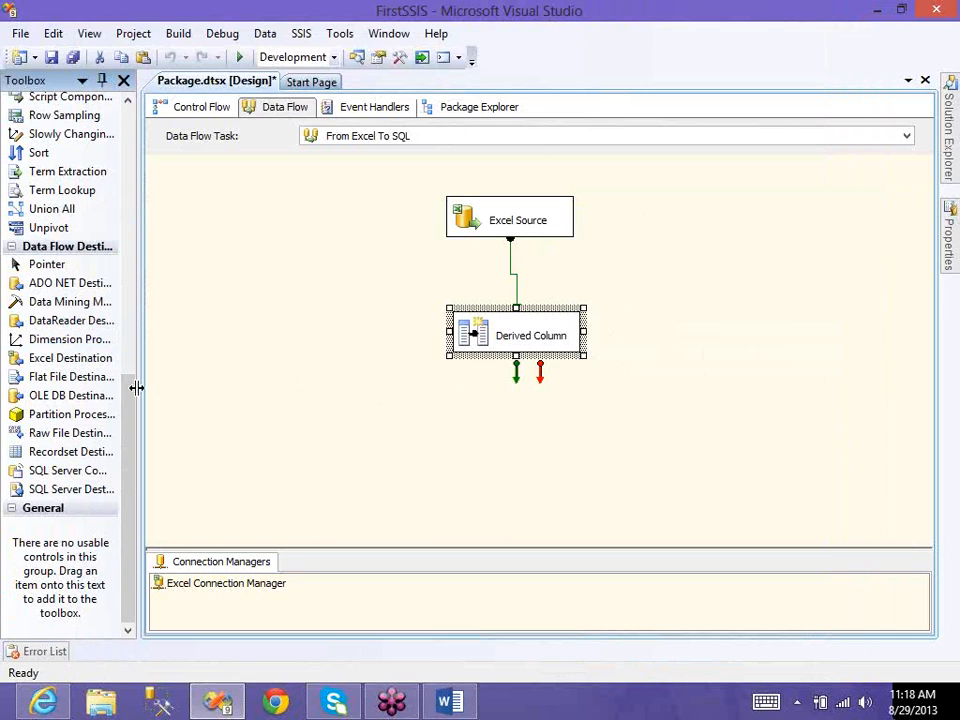
{"action": "left_click", "coordinate": [79, 339]}
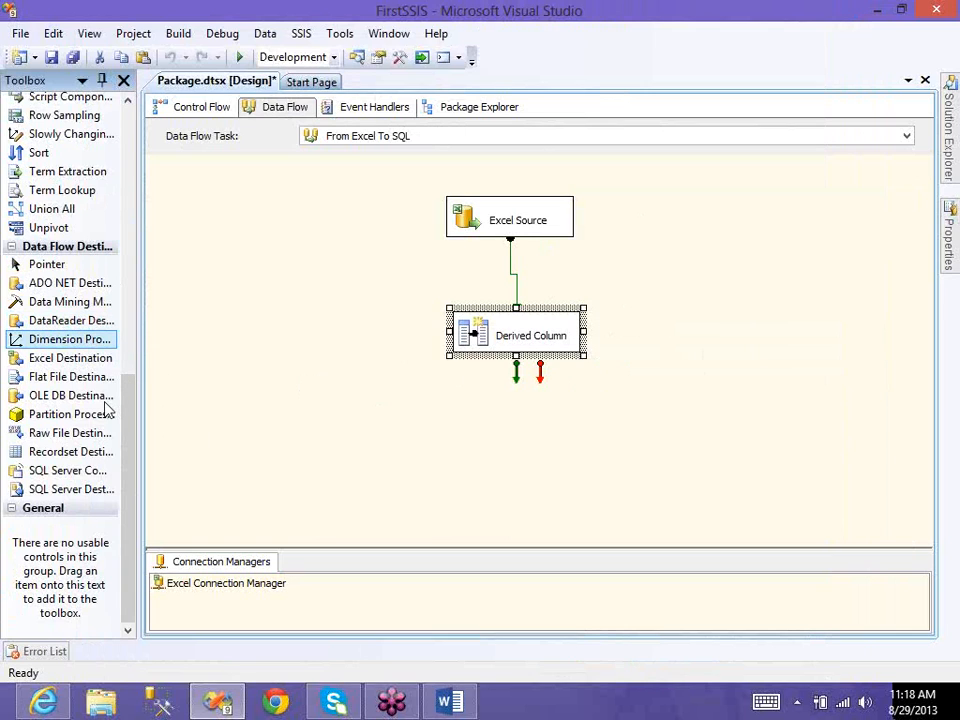
{"action": "left_click", "coordinate": [99, 400]}
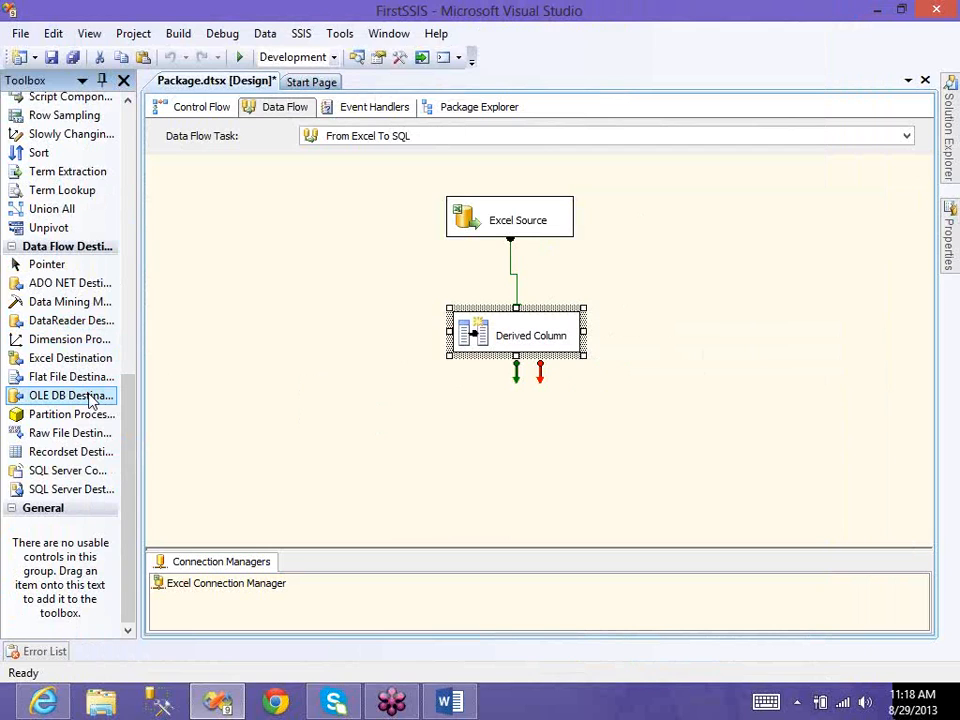
Place an OLE DB Destination below Derived Column and back out of its no-input-columns editor
{"action": "left_click_drag", "start_coordinate": [83, 397], "coordinate": [515, 440]}
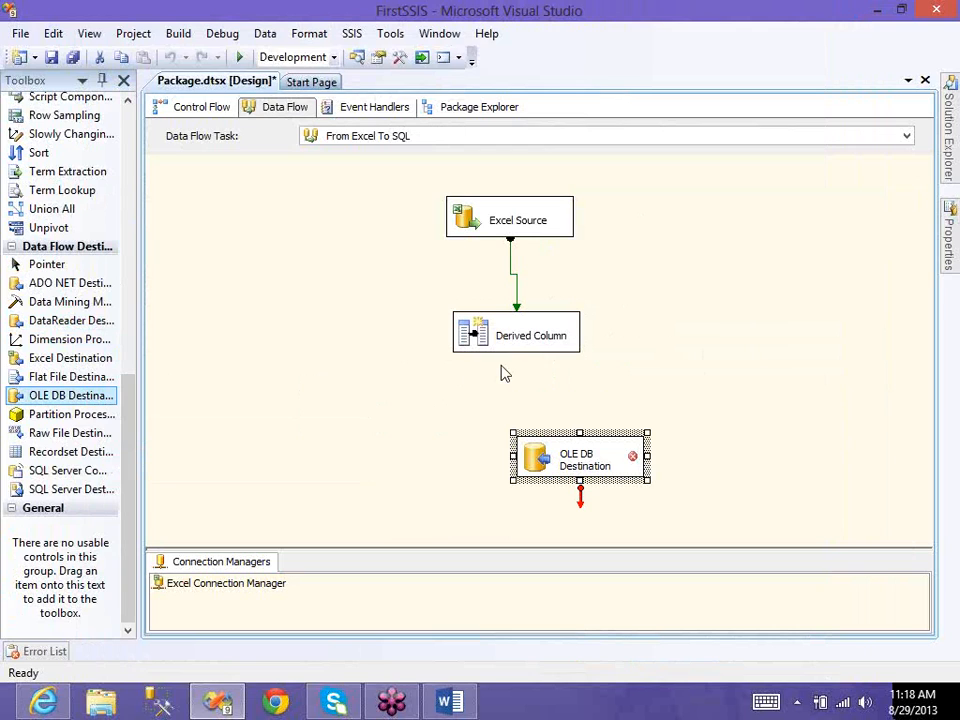
{"action": "left_click", "coordinate": [534, 336]}
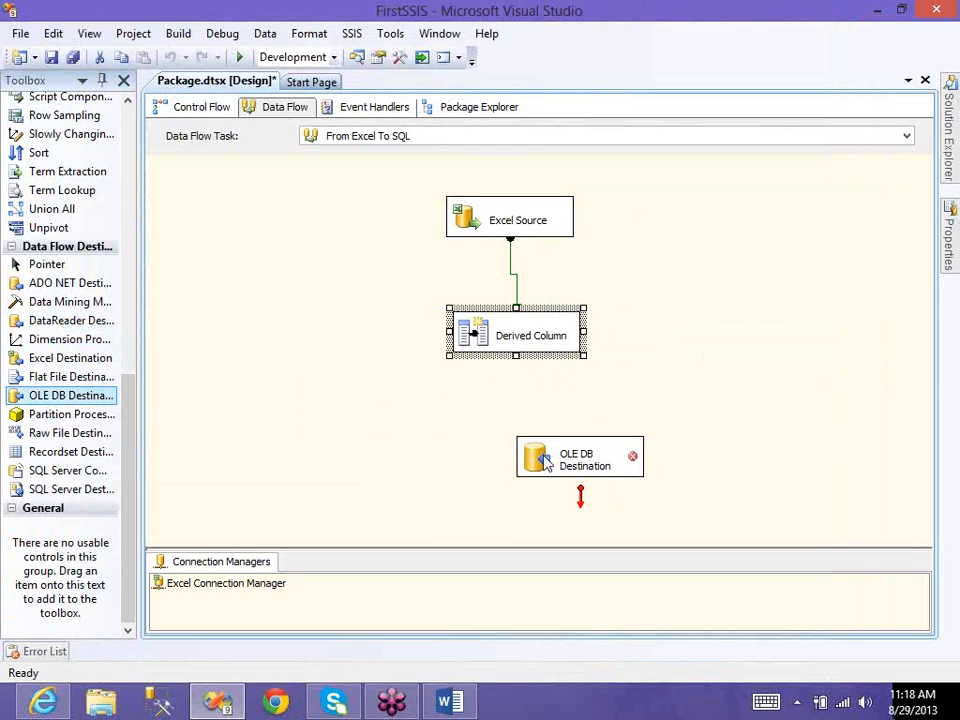
{"action": "left_click", "coordinate": [545, 462]}
{"action": "right_click", "coordinate": [362, 204]}
{"action": "left_click", "coordinate": [411, 240]}
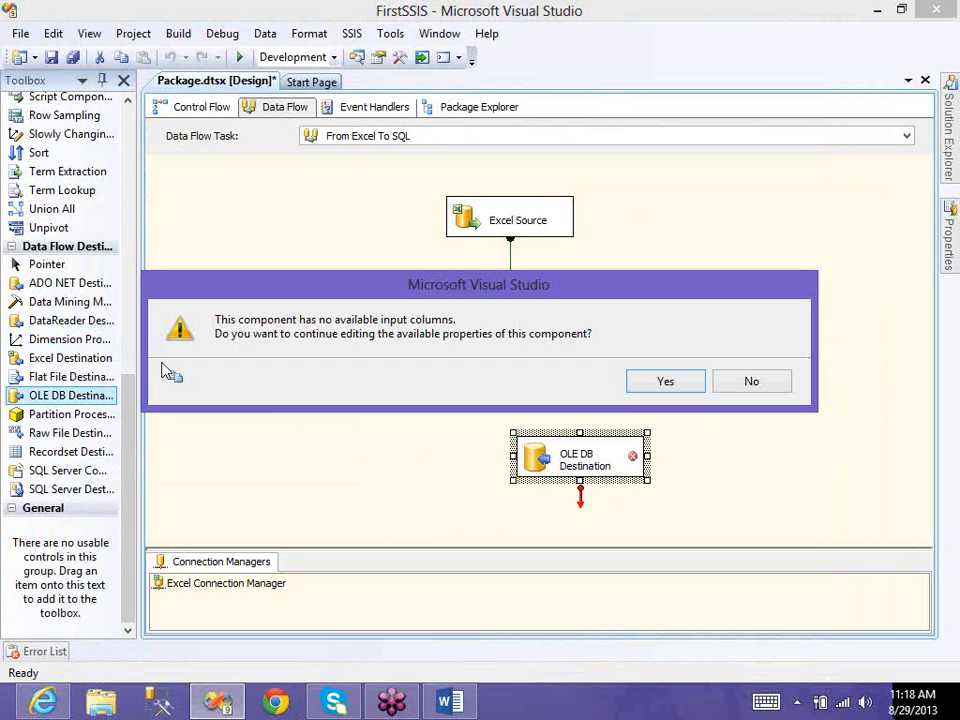
{"action": "left_click", "coordinate": [743, 388]}
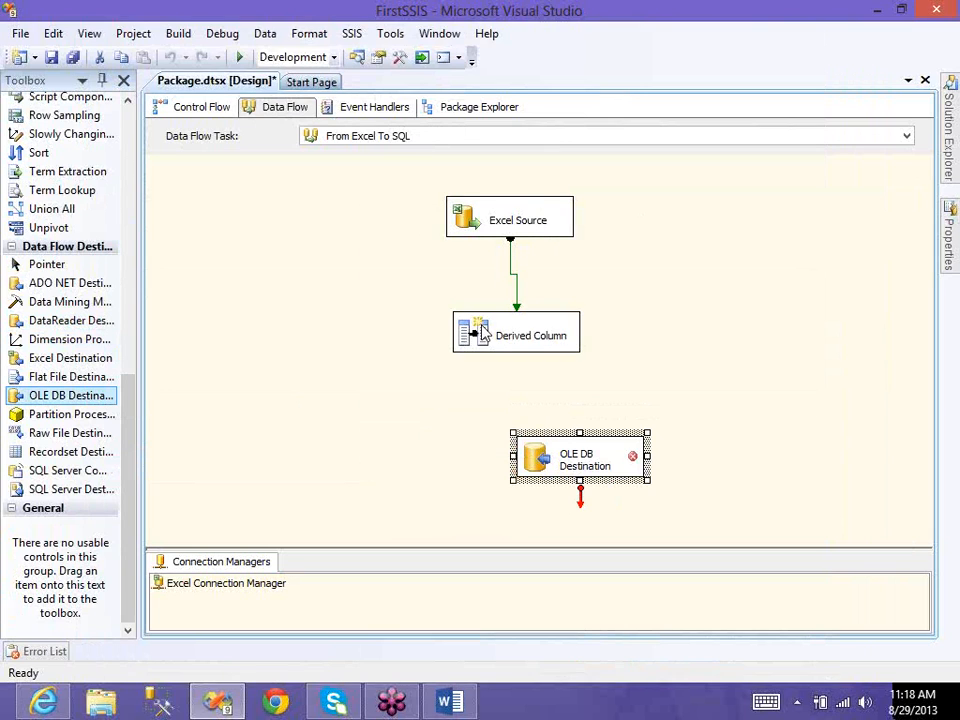
{"action": "left_click", "coordinate": [480, 342]}
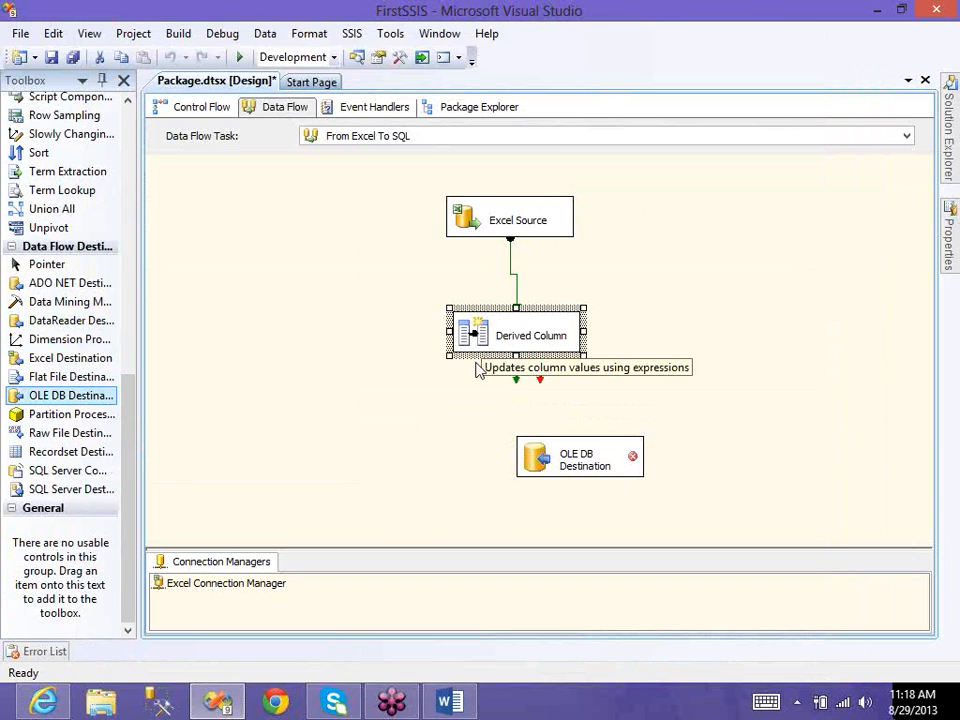
Connect the Derived Column's output arrow to the OLE DB Destination
{"action": "left_click", "coordinate": [535, 407]}
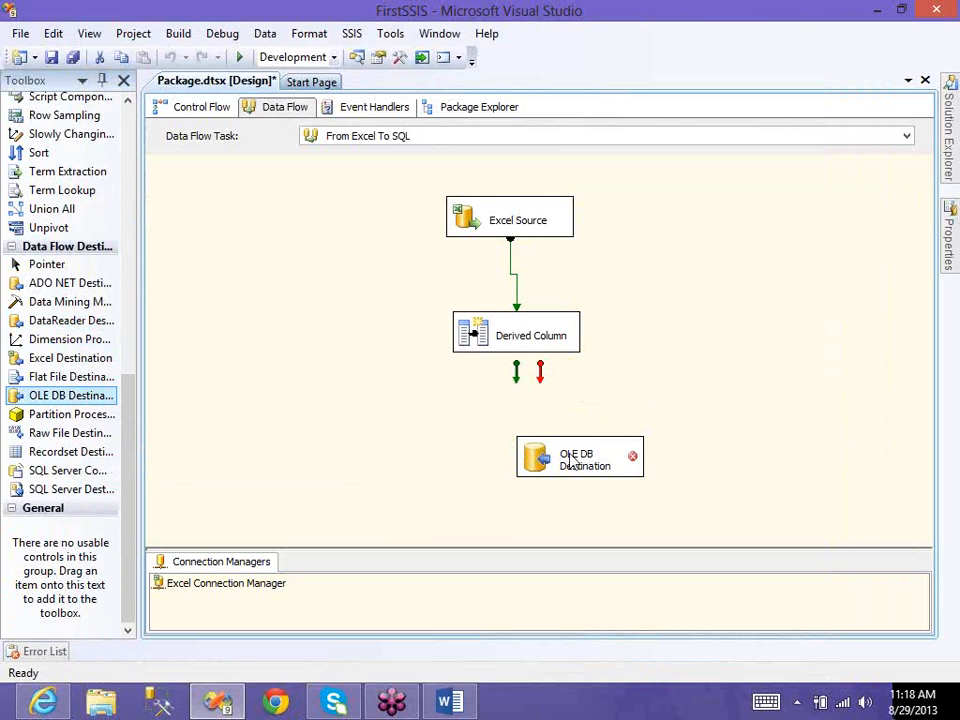
{"action": "left_click", "coordinate": [568, 457]}
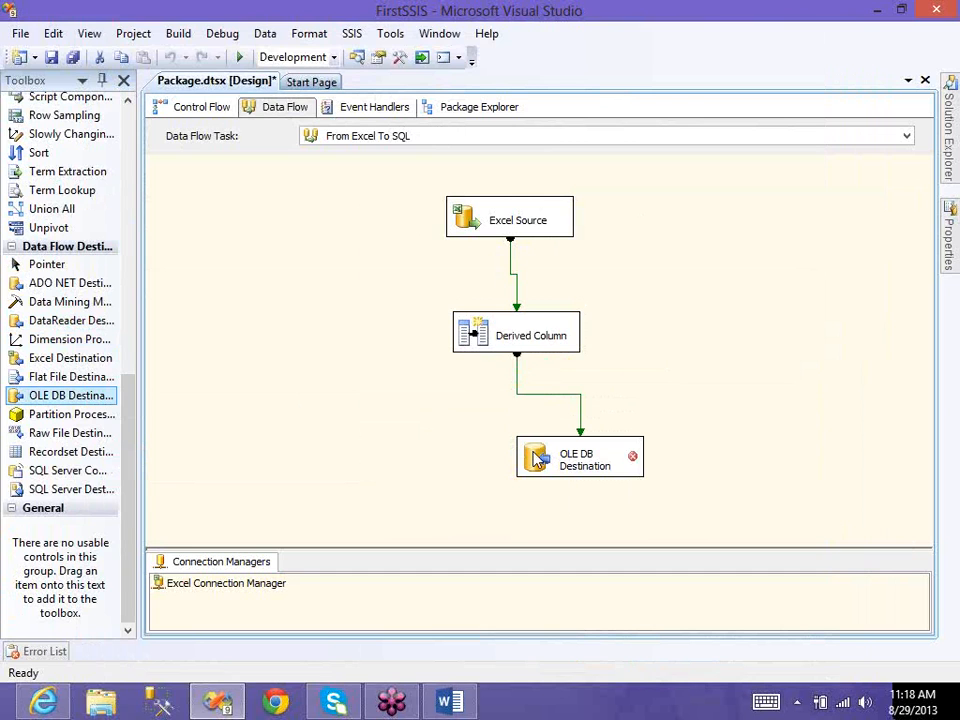
{"action": "right_click", "coordinate": [555, 455]}
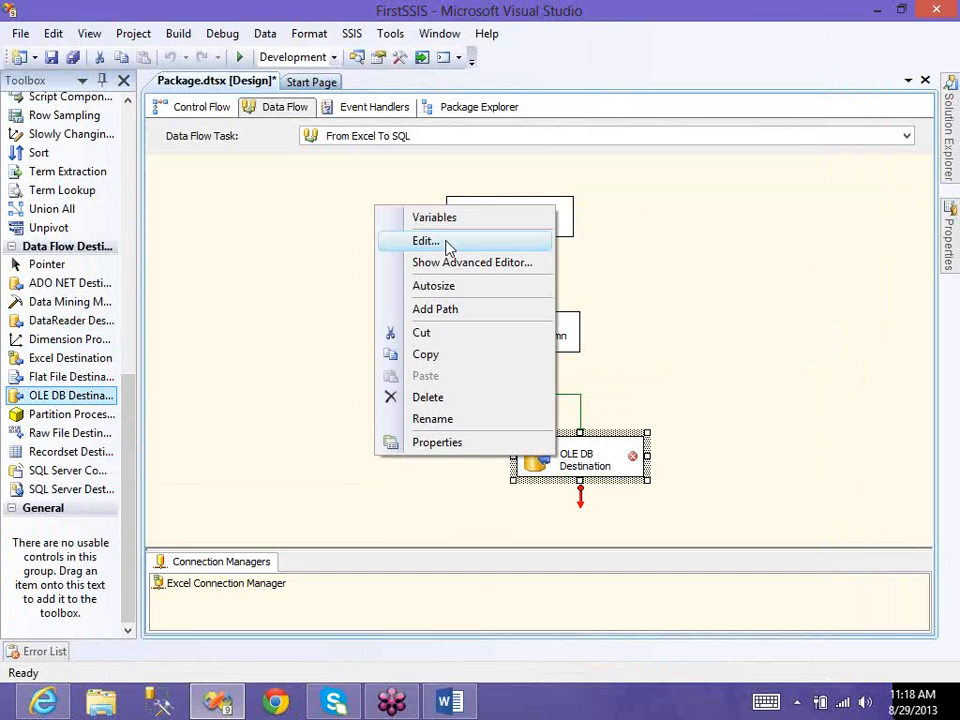
Edit the OLE DB Destination and view the existing LocalHost data connections
{"action": "left_click", "coordinate": [447, 243]}
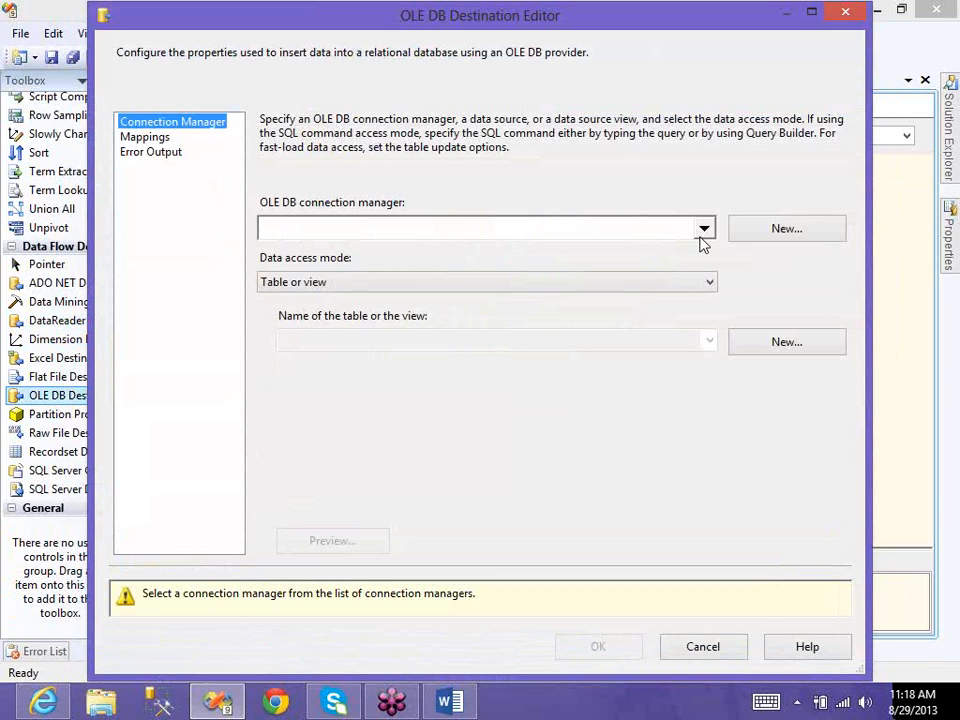
{"action": "left_click", "coordinate": [787, 229]}
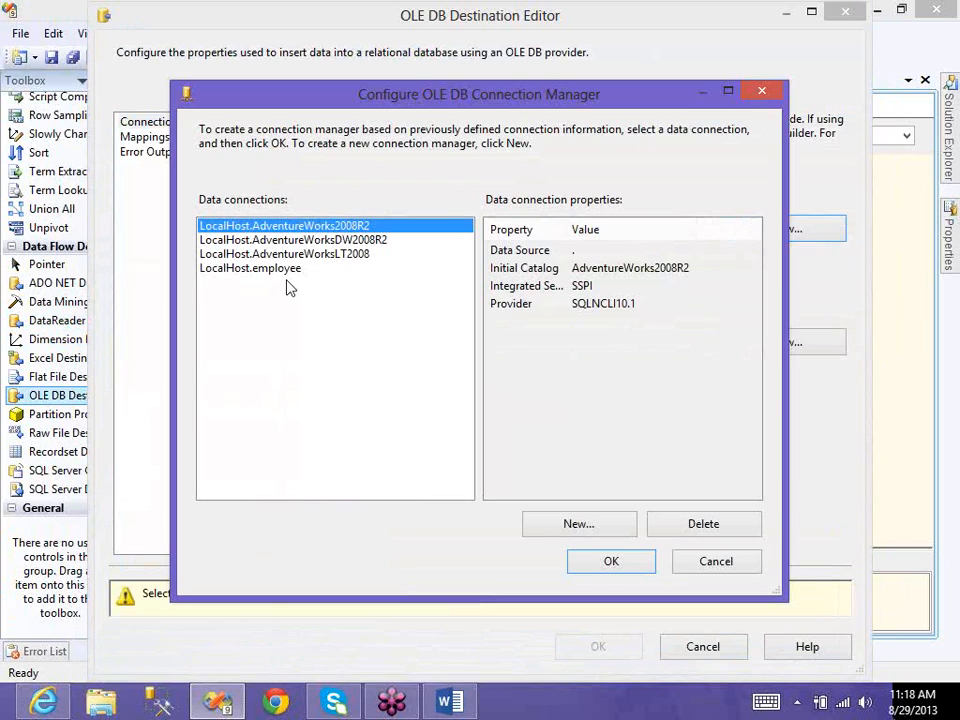
{"action": "left_click", "coordinate": [341, 424]}
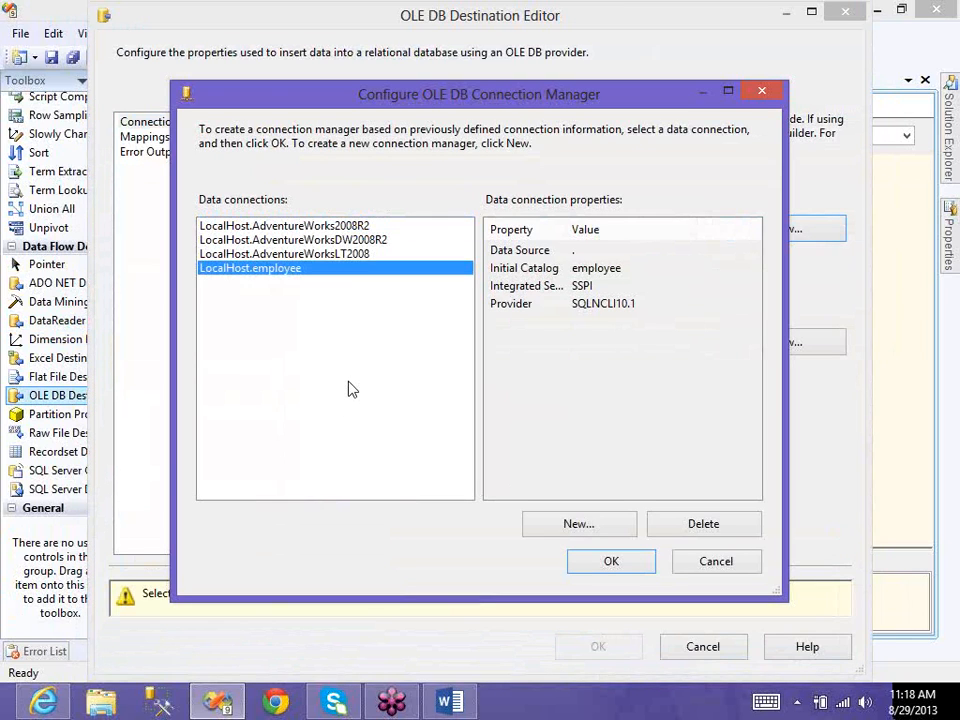
Create a new connection to server CL-TRAINING, database VHM_new, after a successful test
{"action": "left_click", "coordinate": [557, 528]}
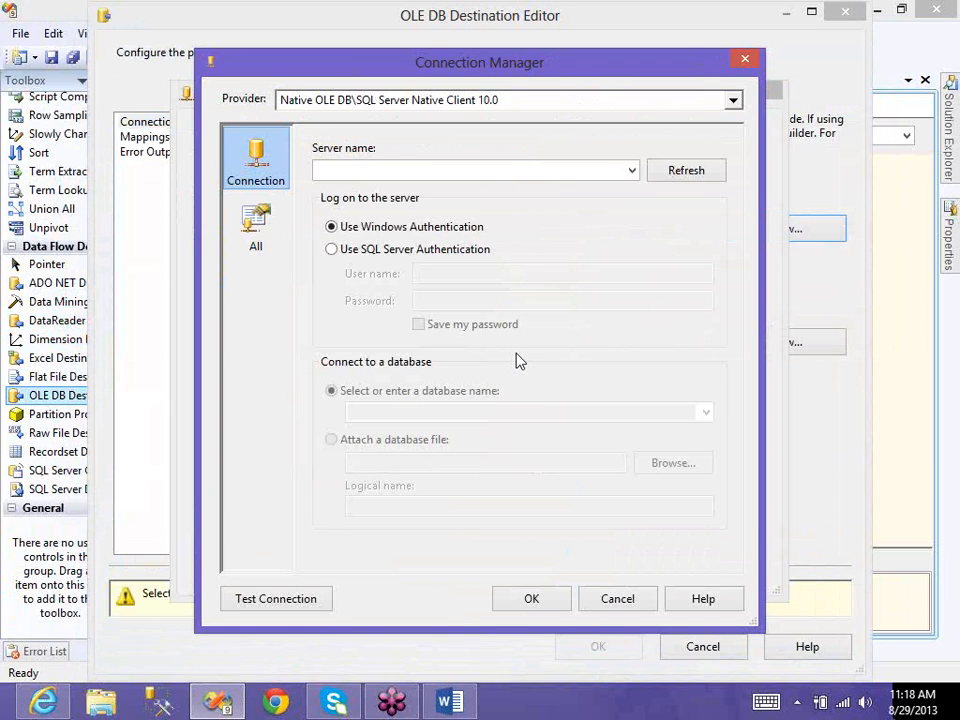
{"action": "left_click", "coordinate": [590, 174]}
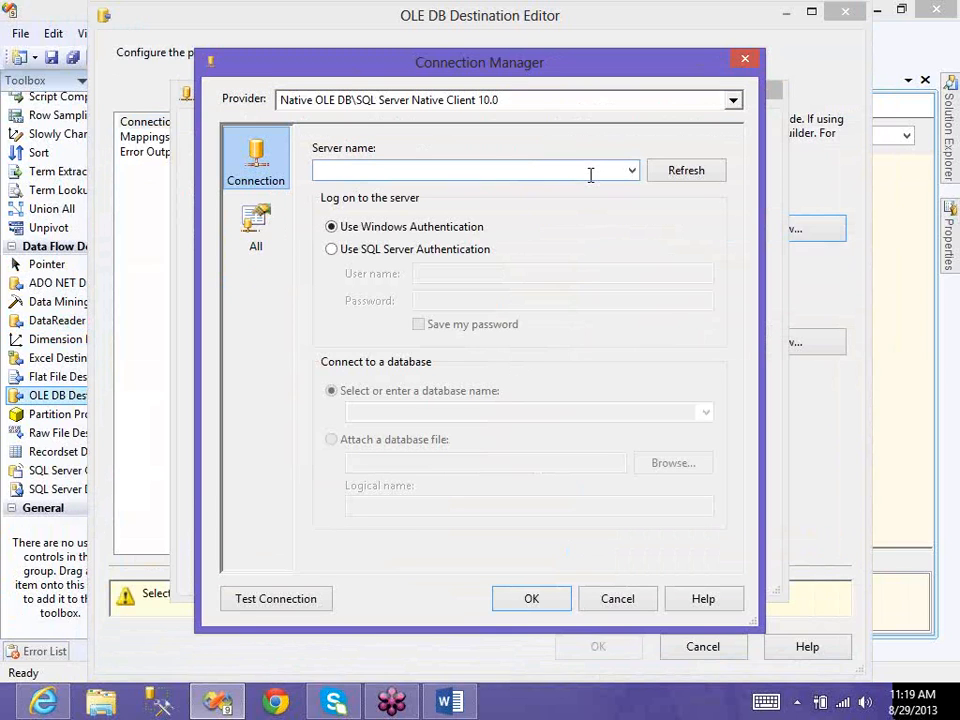
{"action": "type", "text": "cl-train"}
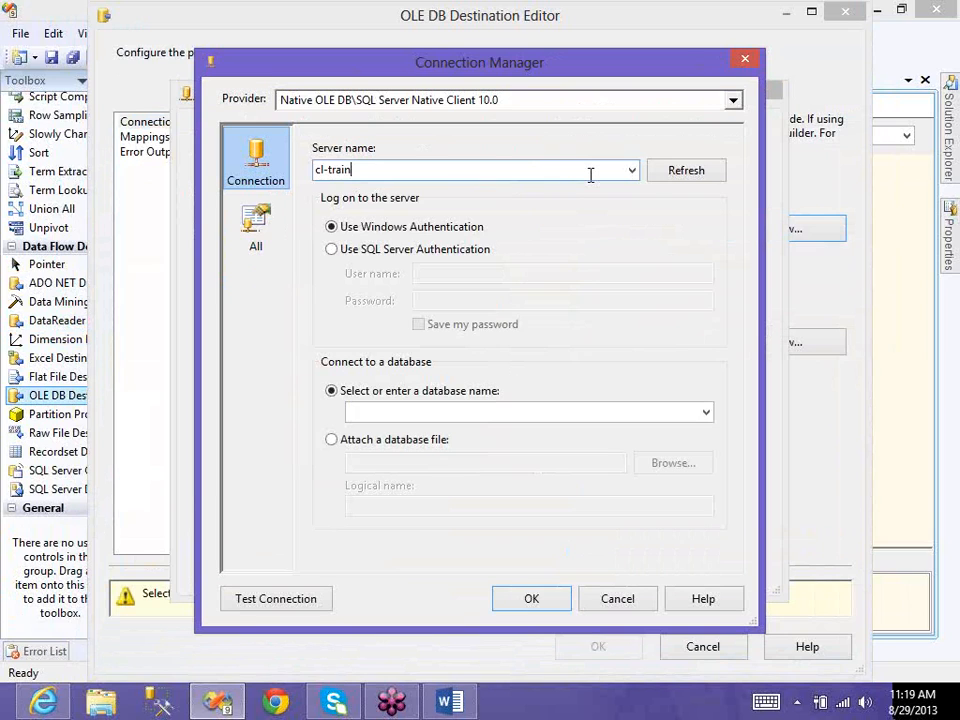
{"action": "type", "text": "ing"}
{"action": "left_click", "coordinate": [430, 410]}
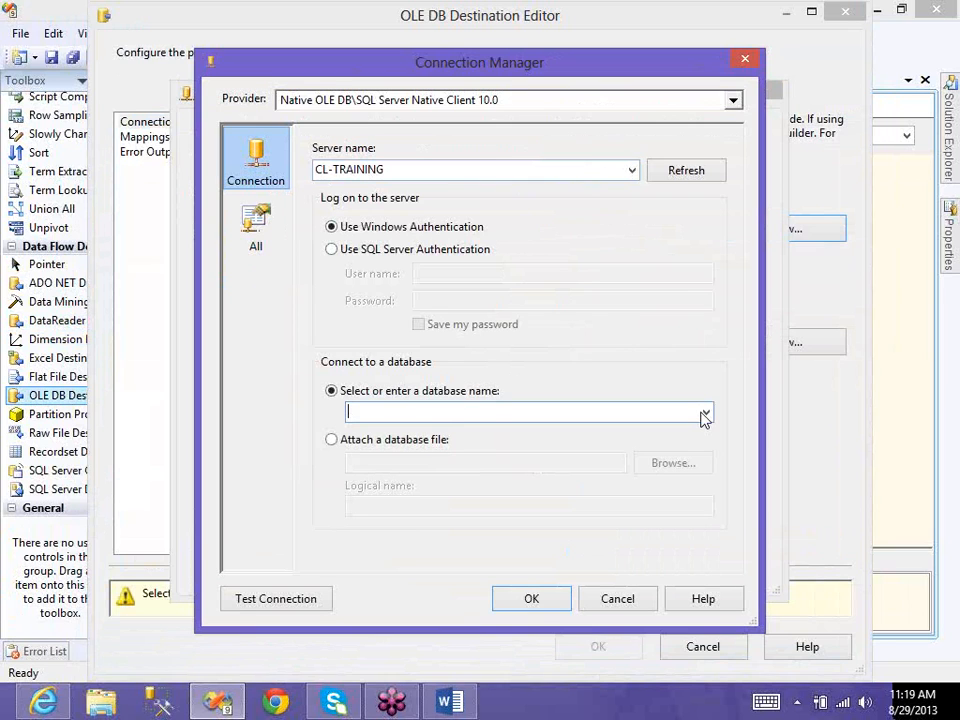
{"action": "left_click", "coordinate": [705, 414]}
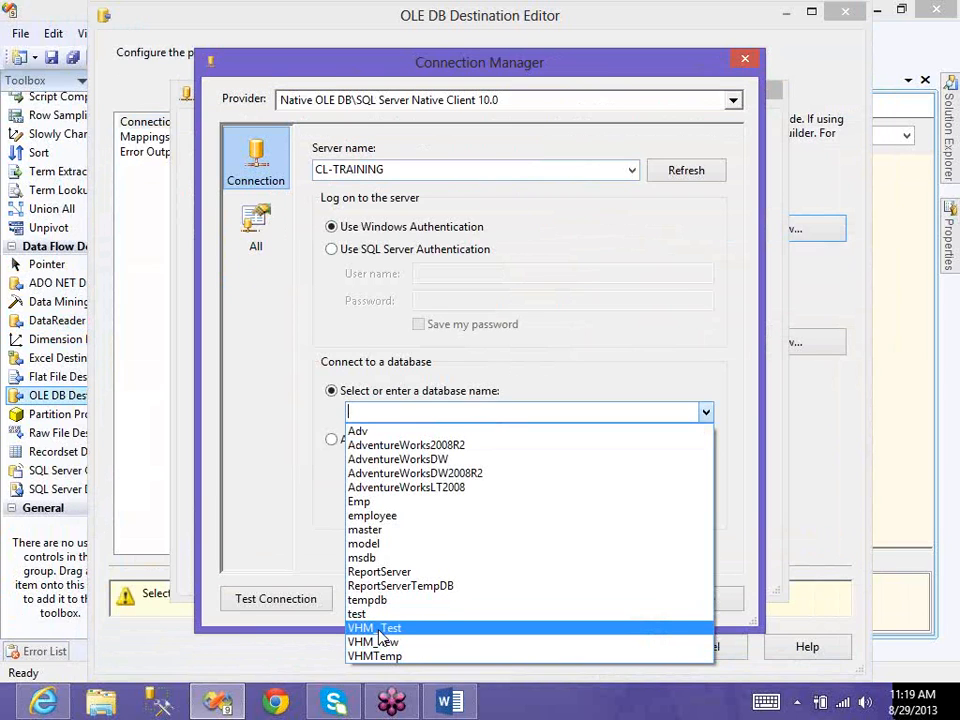
{"action": "left_click", "coordinate": [380, 645]}
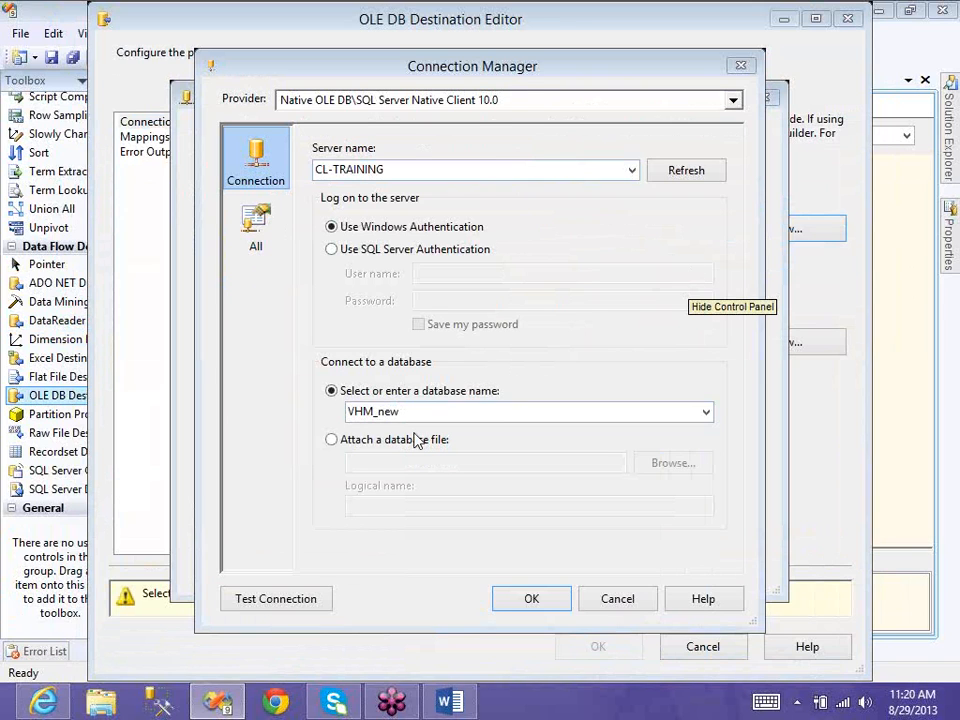
{"action": "left_click", "coordinate": [260, 598]}
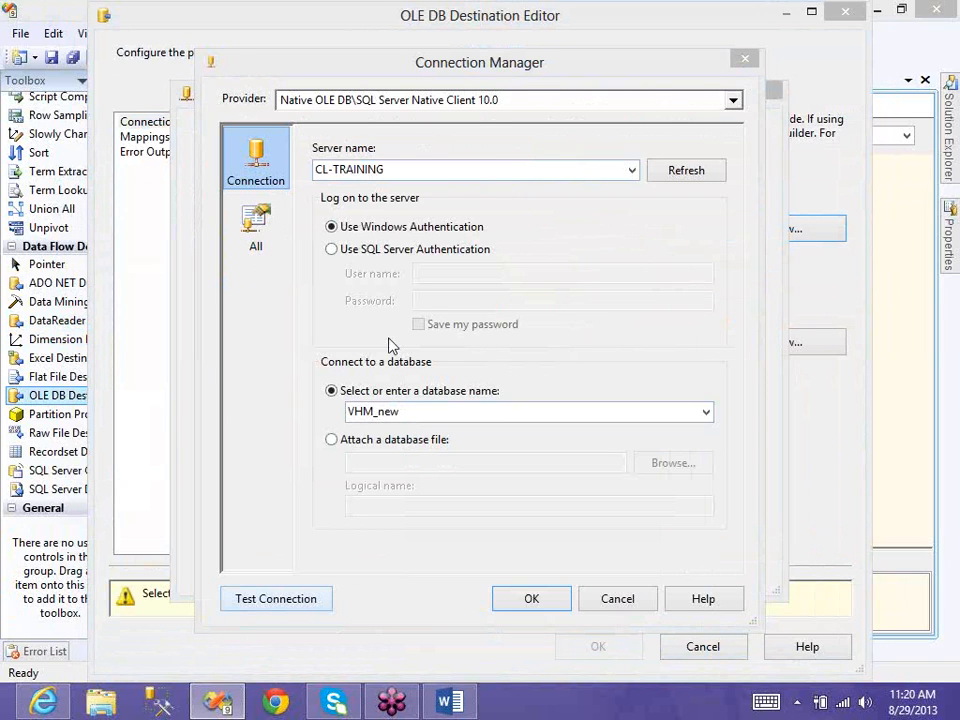
{"action": "left_click", "coordinate": [748, 375]}
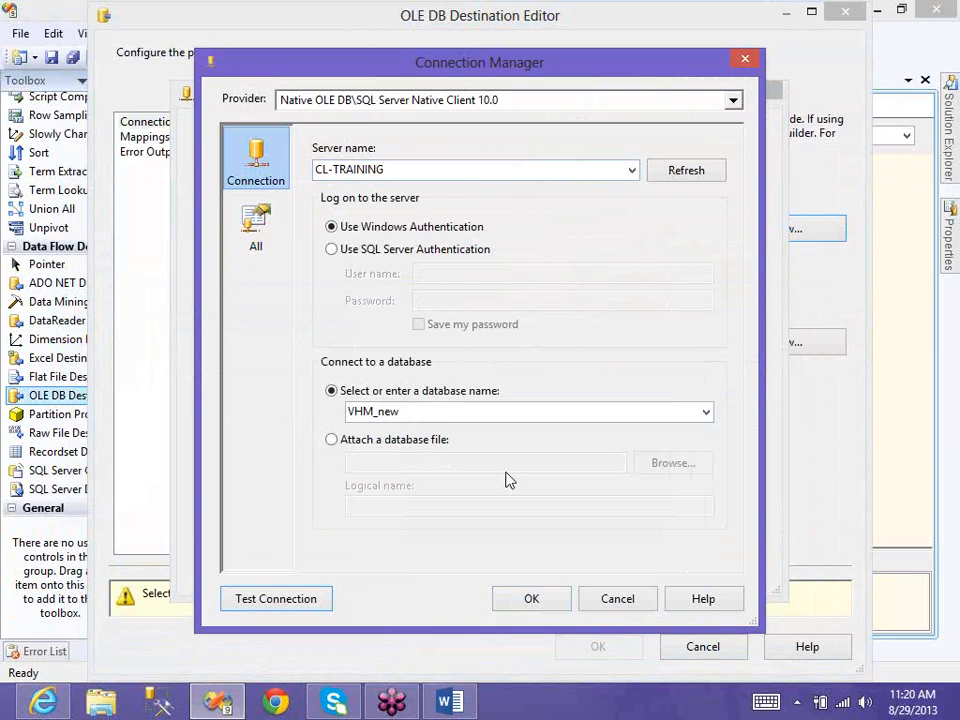
{"action": "left_click", "coordinate": [512, 605]}
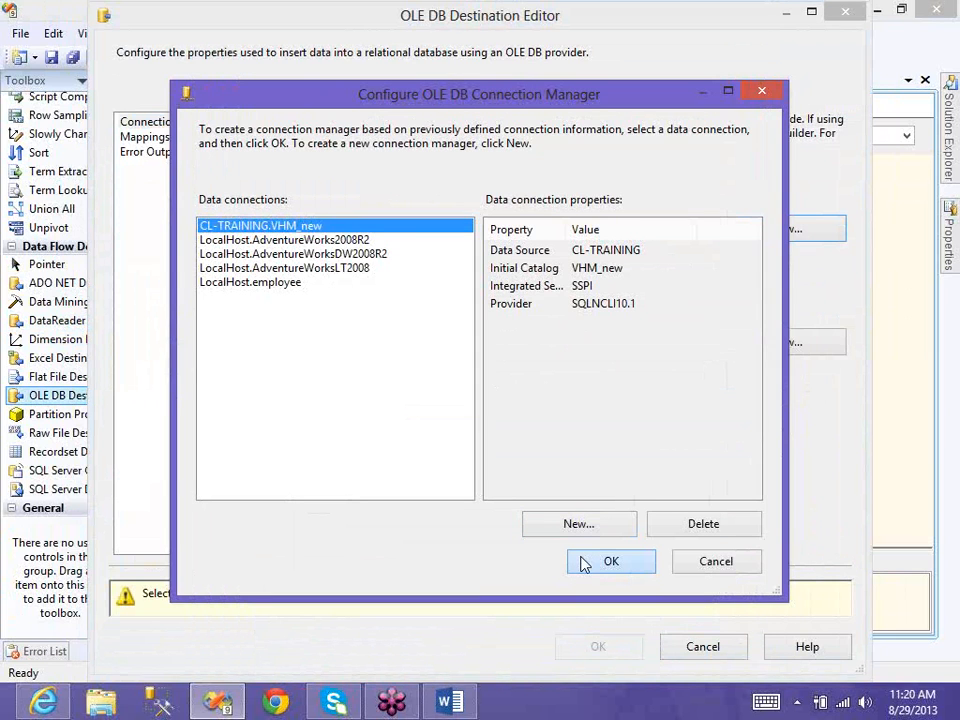
Use CL-TRAINING.VHM_new as the destination connection with Table or view access mode
{"action": "left_click", "coordinate": [585, 563]}
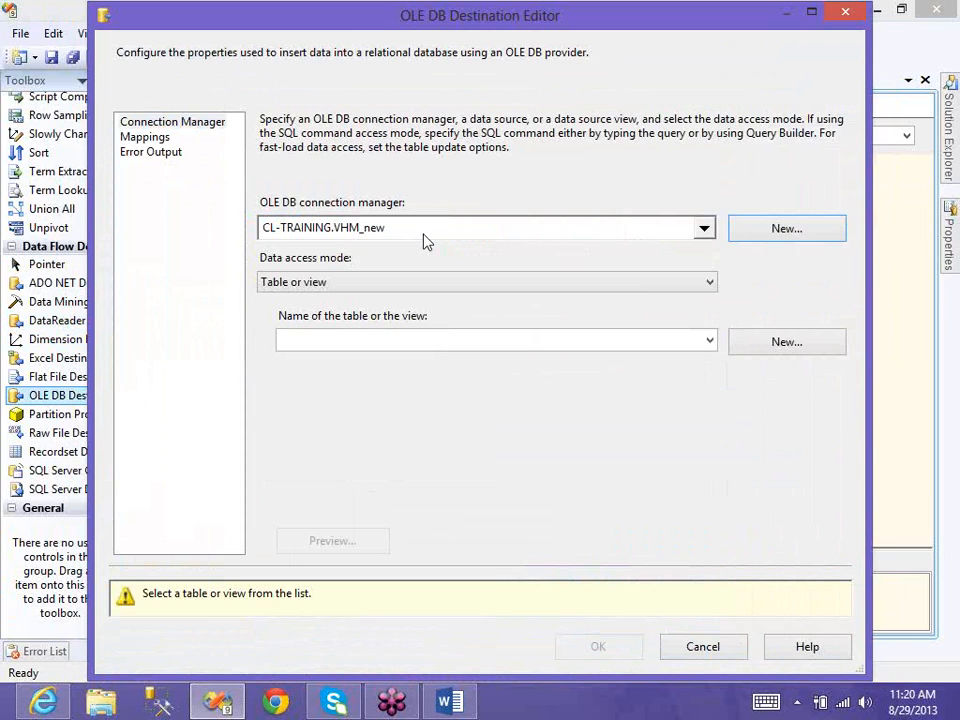
{"action": "left_click", "coordinate": [374, 284]}
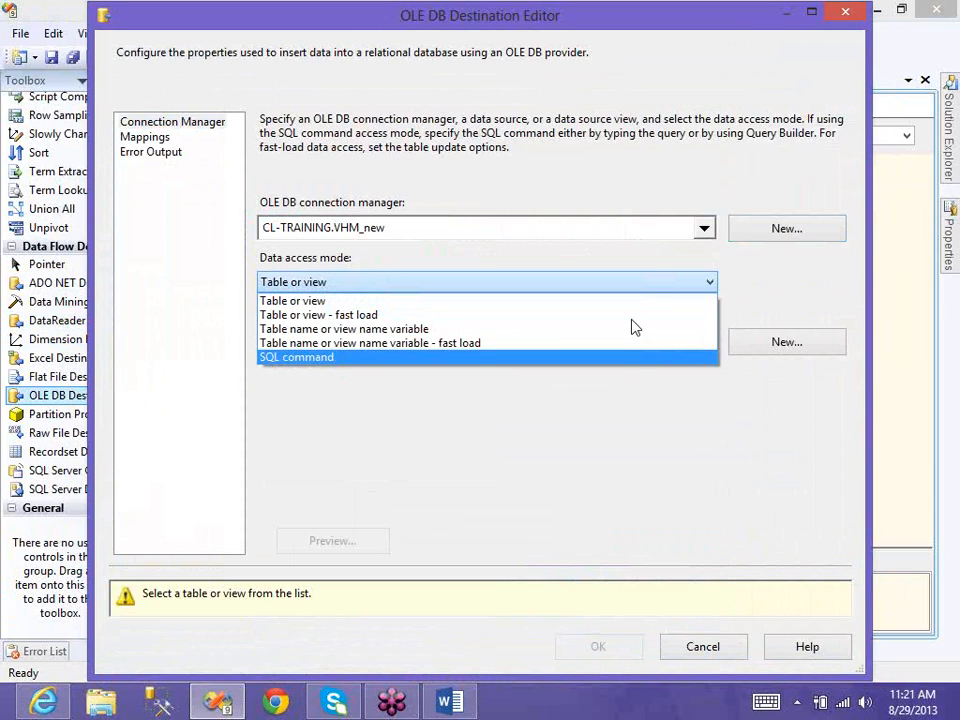
{"action": "left_click", "coordinate": [296, 289]}
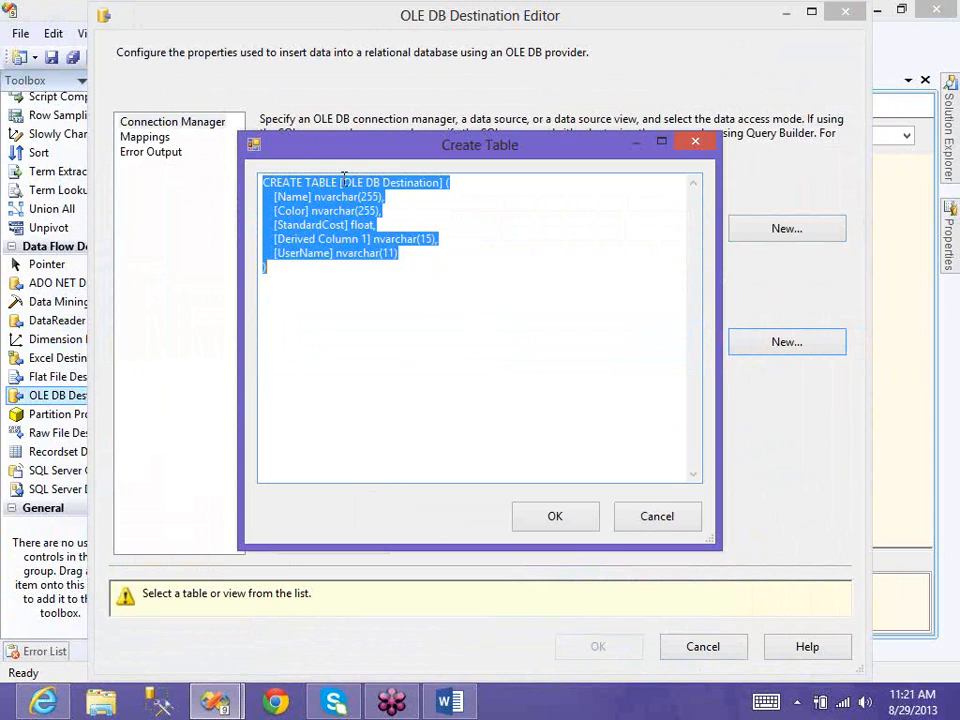
Rename the proposed table in the CREATE TABLE script to ExcelProd
{"action": "left_click", "coordinate": [491, 197]}
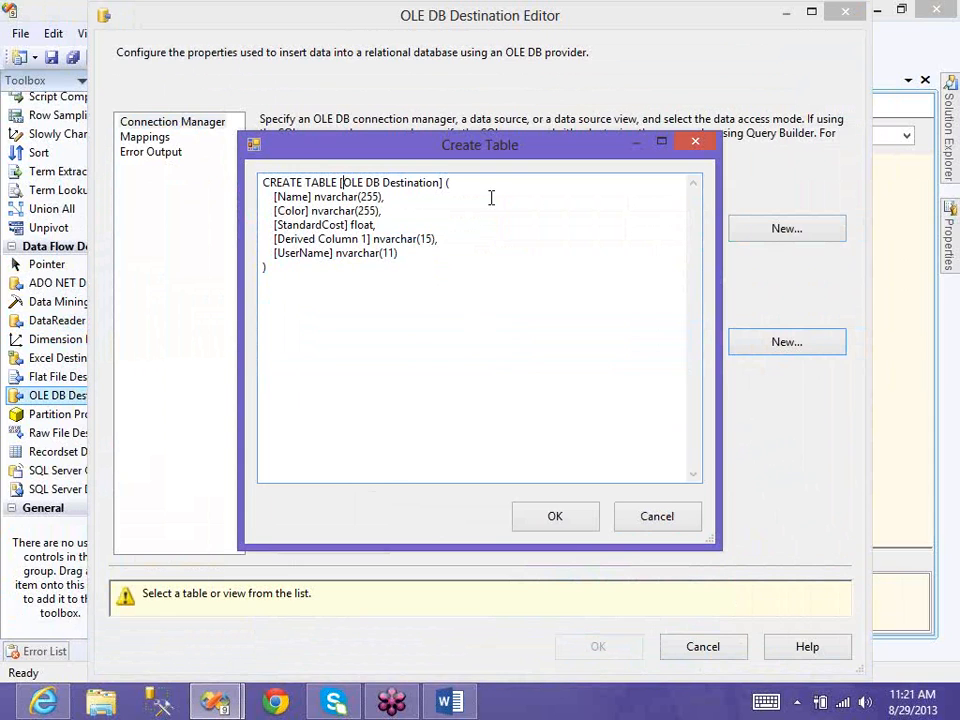
{"action": "key", "text": "Delete"}
{"action": "key", "text": "Delete"}
{"action": "key", "text": "Delete"}
{"action": "key", "text": "Delete"}
{"action": "key", "text": "Delete"}
{"action": "key", "text": "Delete"}
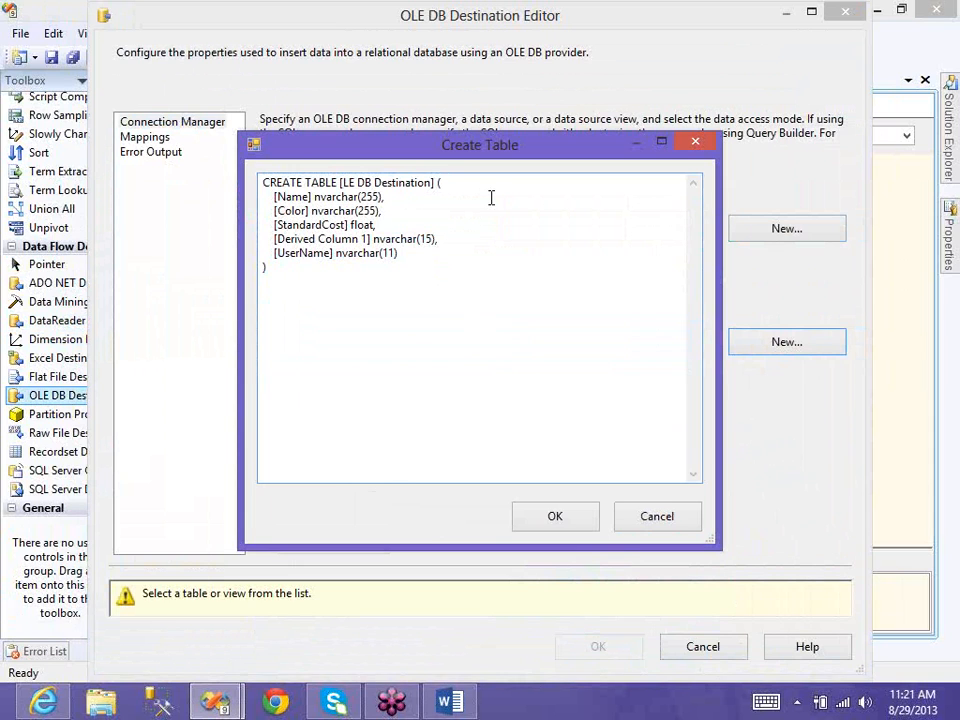
{"action": "key", "text": "Delete"}
{"action": "key", "text": "Delete"}
{"action": "key", "text": "Delete"}
{"action": "key", "text": "Delete"}
{"action": "key", "text": "Delete"}
{"action": "key", "text": "Delete"}
{"action": "key", "text": "Delete"}
{"action": "key", "text": "Delete"}
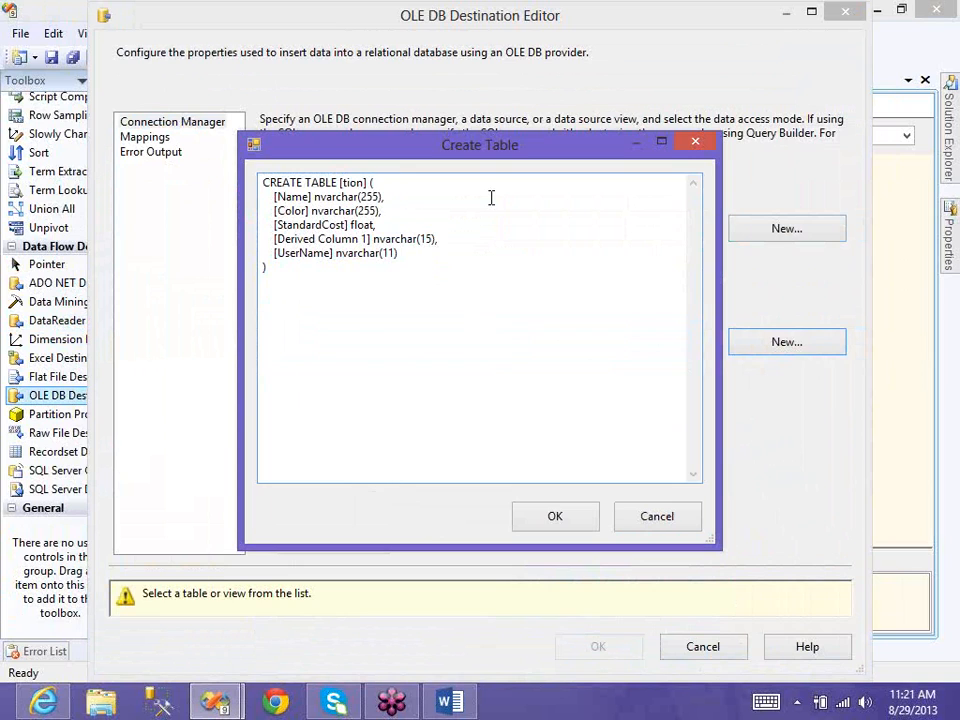
{"action": "key", "text": "Delete"}
{"action": "key", "text": "Delete"}
{"action": "key", "text": "Delete"}
{"action": "key", "text": "Delete"}
{"action": "type", "text": "ExcelProd"}
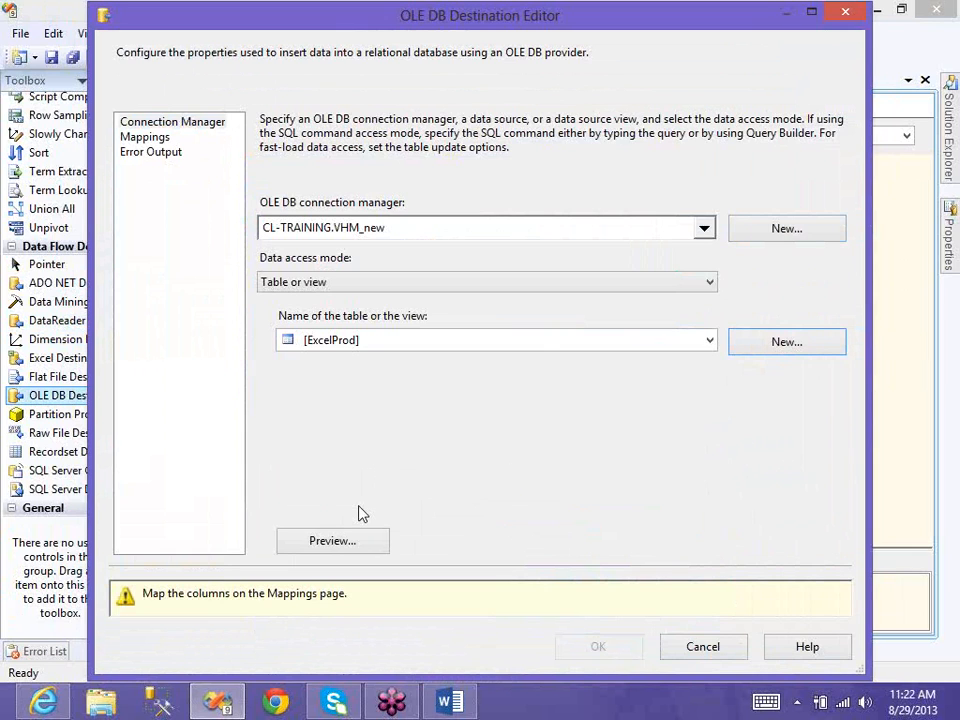
Preview the empty ExcelProd table and review the five column mappings
{"action": "left_click", "coordinate": [350, 541]}
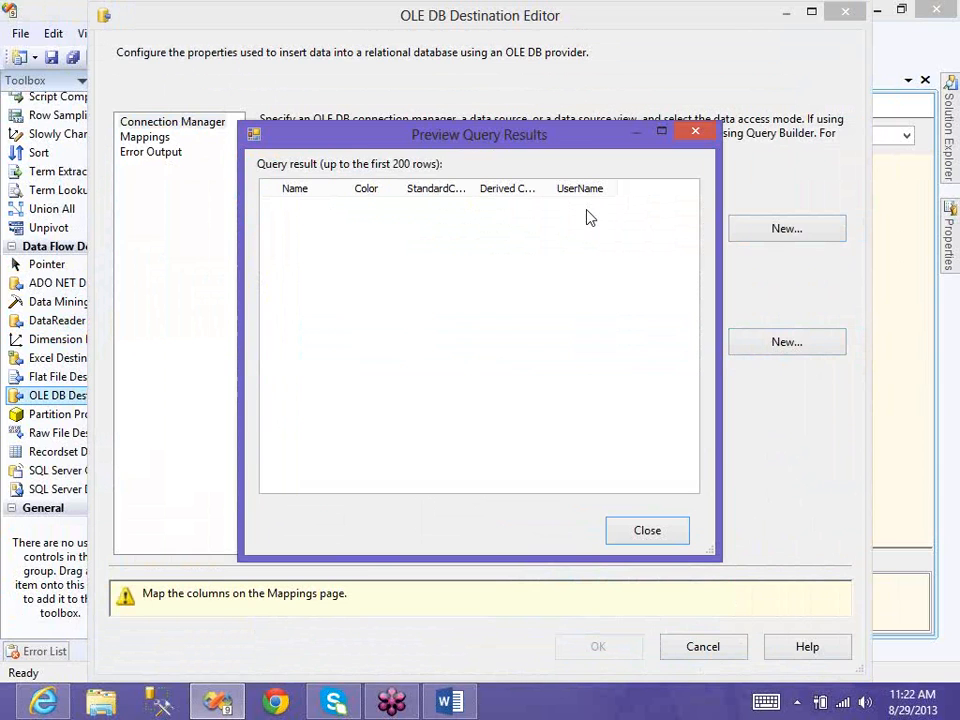
{"action": "left_click", "coordinate": [643, 531]}
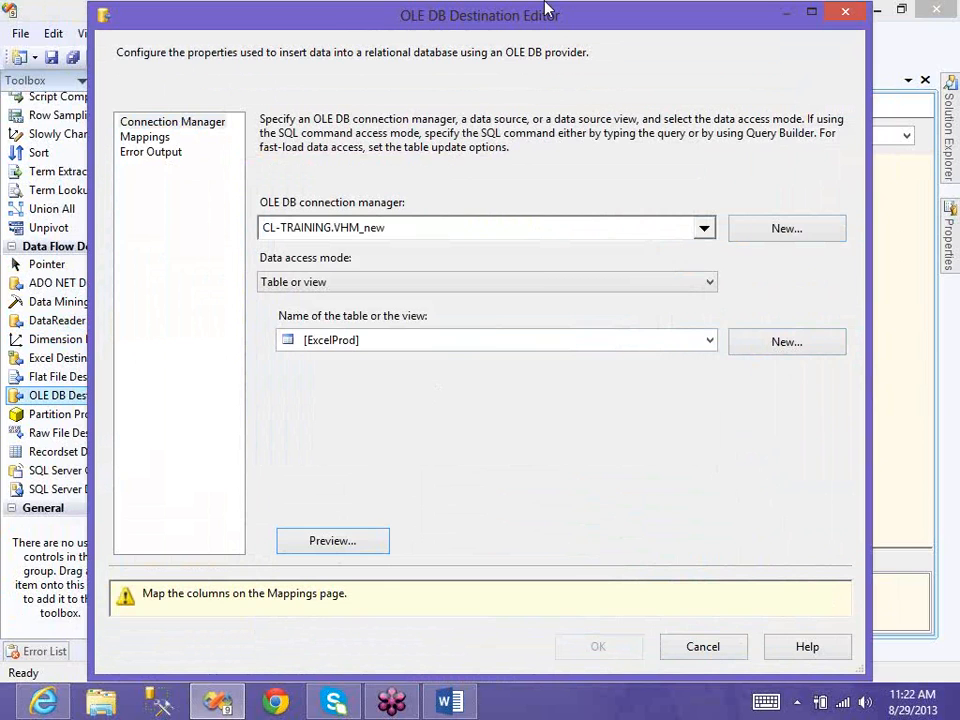
{"action": "left_click", "coordinate": [140, 137]}
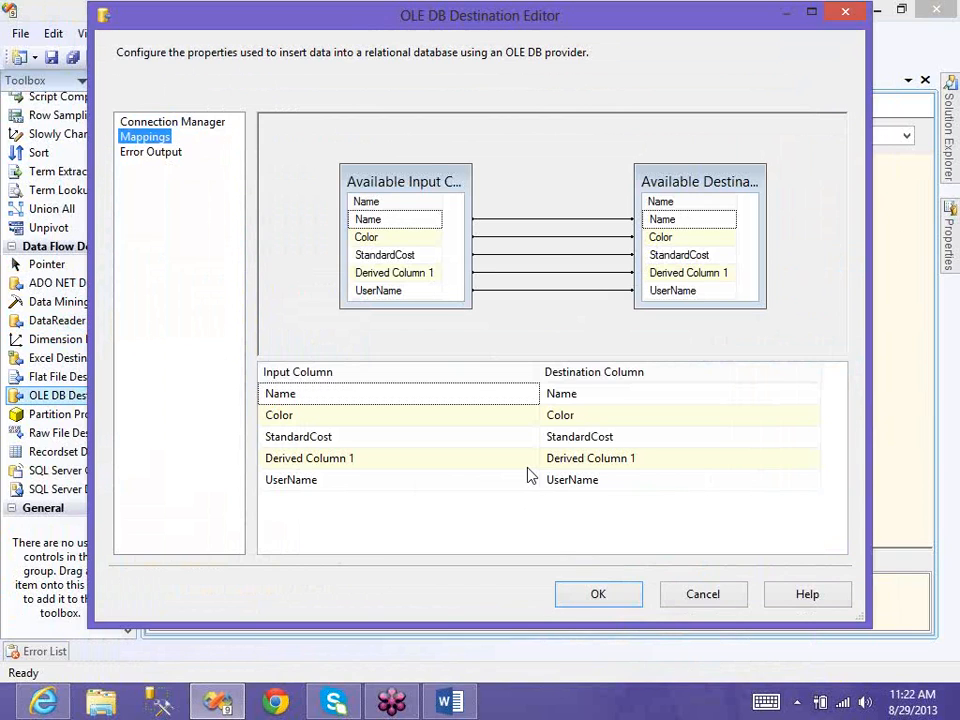
{"action": "left_click", "coordinate": [172, 122]}
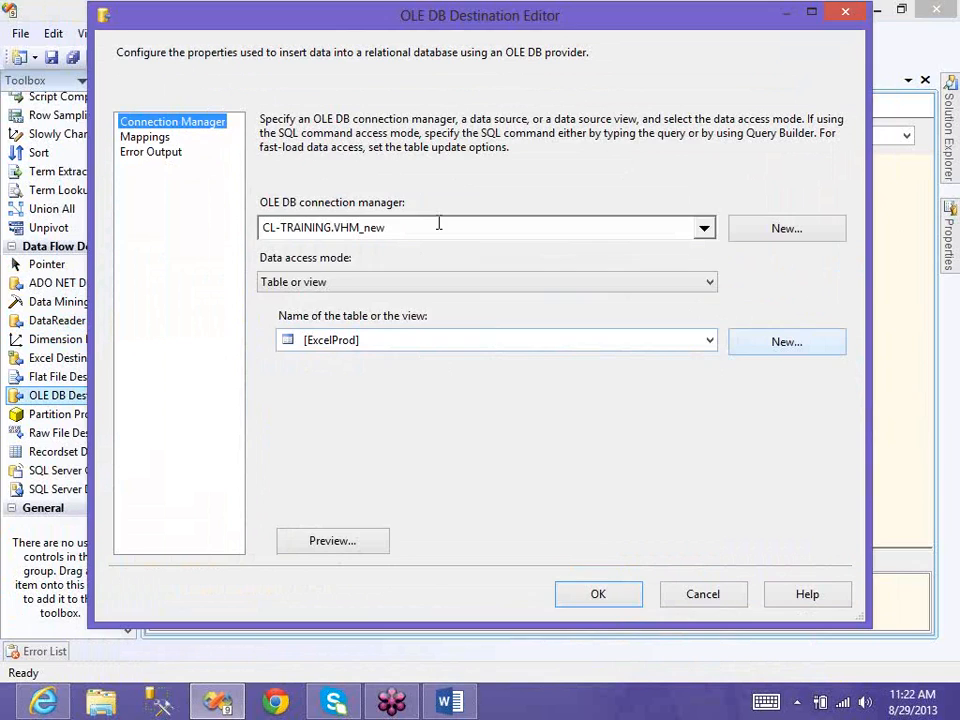
Create table [OLE DB Destination1], renaming the Derived Column 1 column to TimeofLoad
{"action": "left_click", "coordinate": [438, 152]}
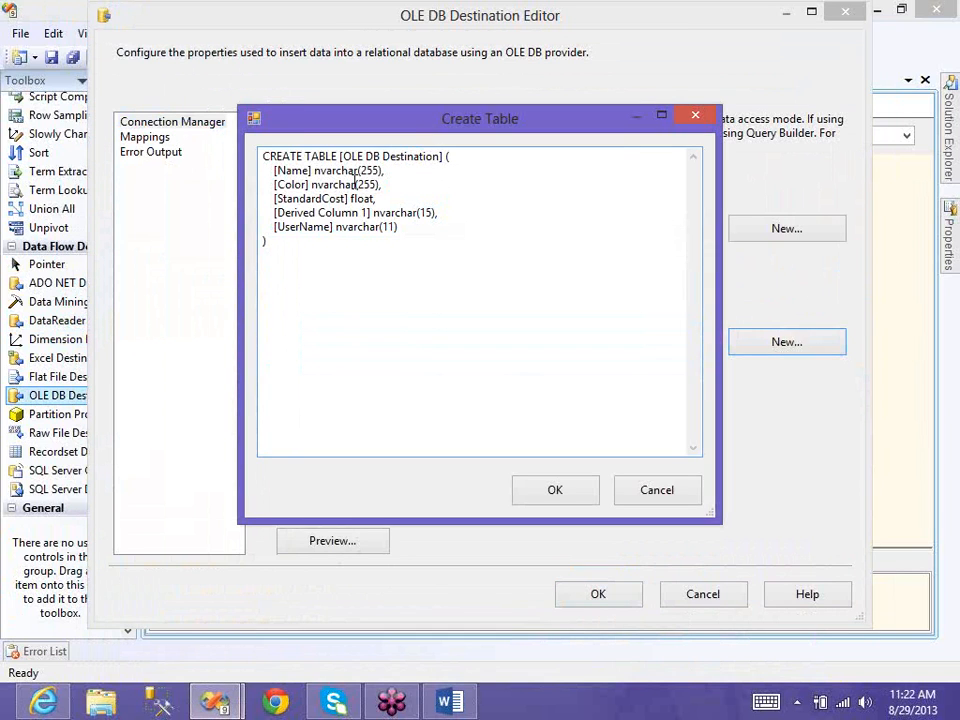
{"action": "type", "text": "1"}
{"action": "left_click_drag", "start_coordinate": [367, 213], "coordinate": [283, 216]}
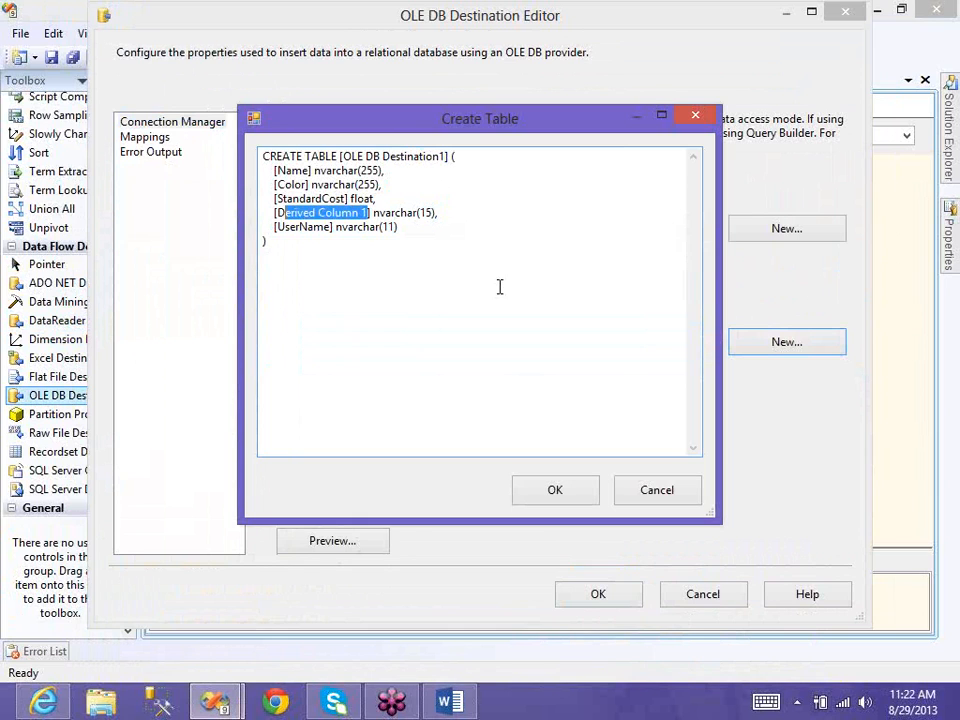
{"action": "key", "text": "shift+Left"}
{"action": "type", "text": "Timeof"}
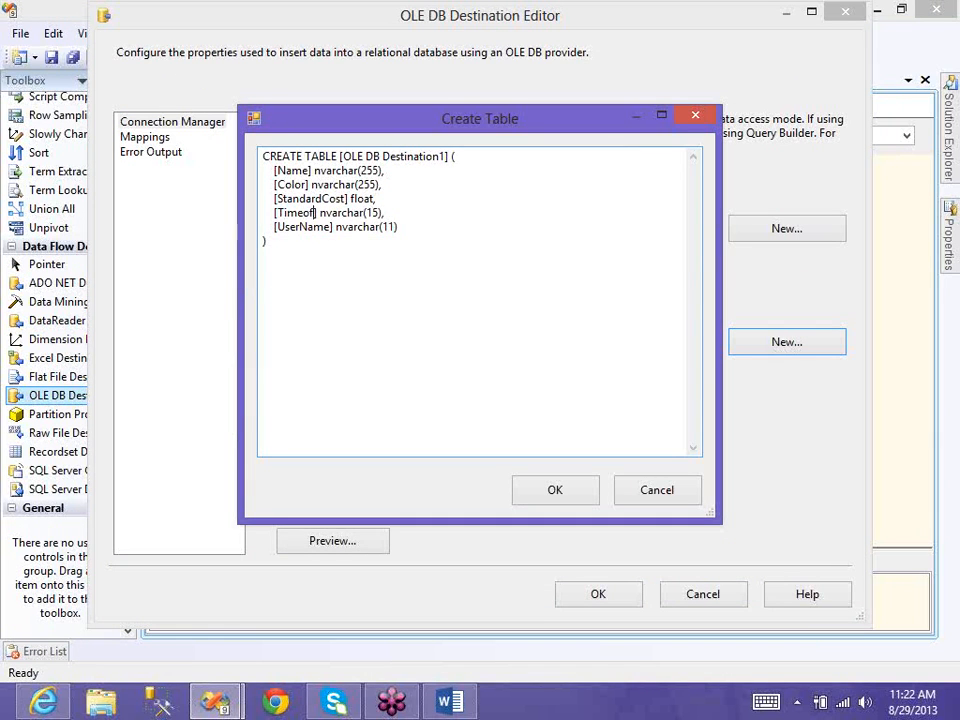
{"action": "type", "text": "Load"}
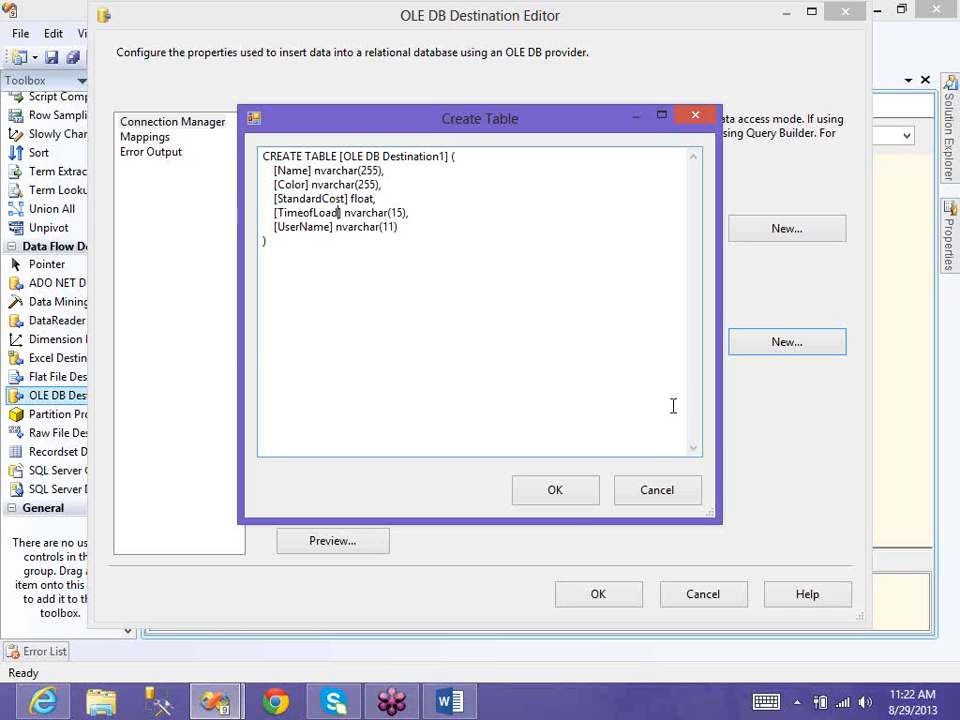
{"action": "left_click", "coordinate": [574, 502]}
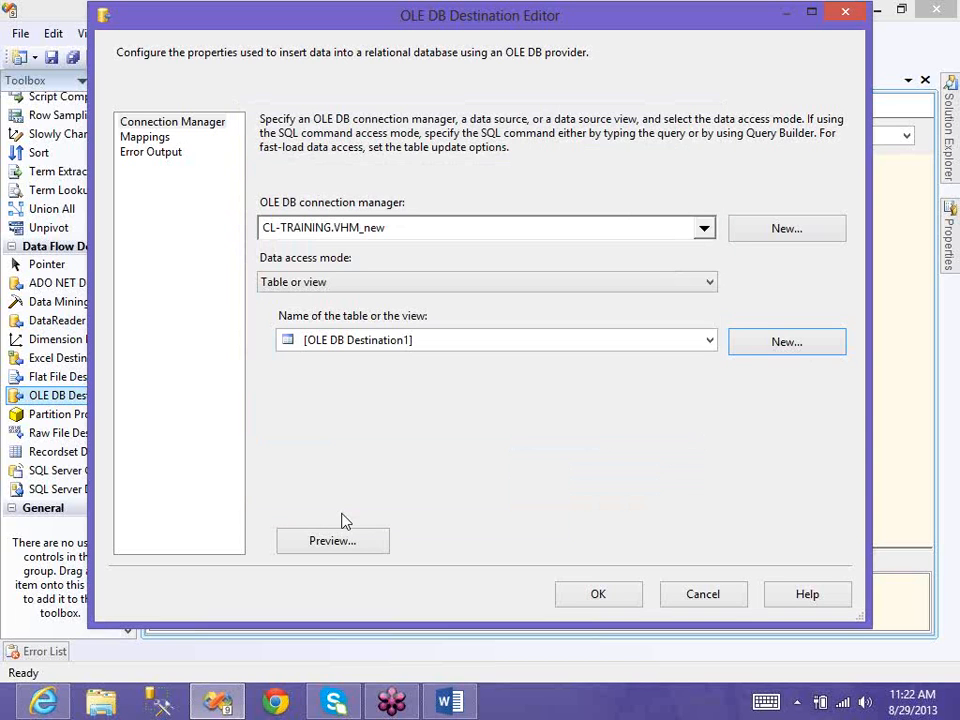
Preview the new, empty OLE DB Destination1 table
{"action": "left_click", "coordinate": [331, 541]}
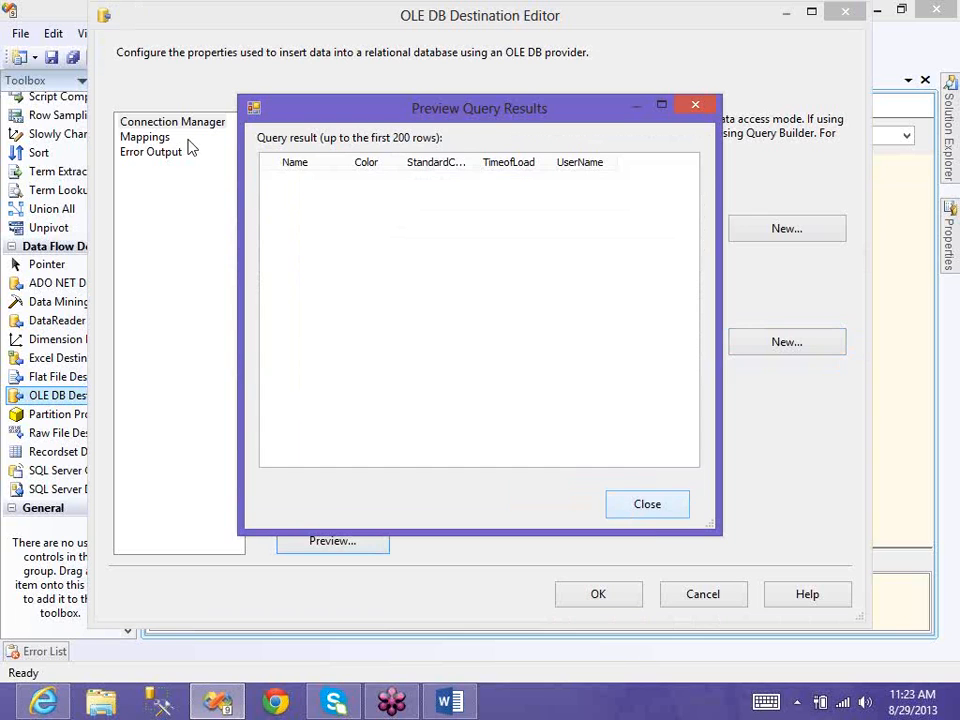
{"action": "key", "text": "Escape"}
{"action": "left_click", "coordinate": [145, 138]}
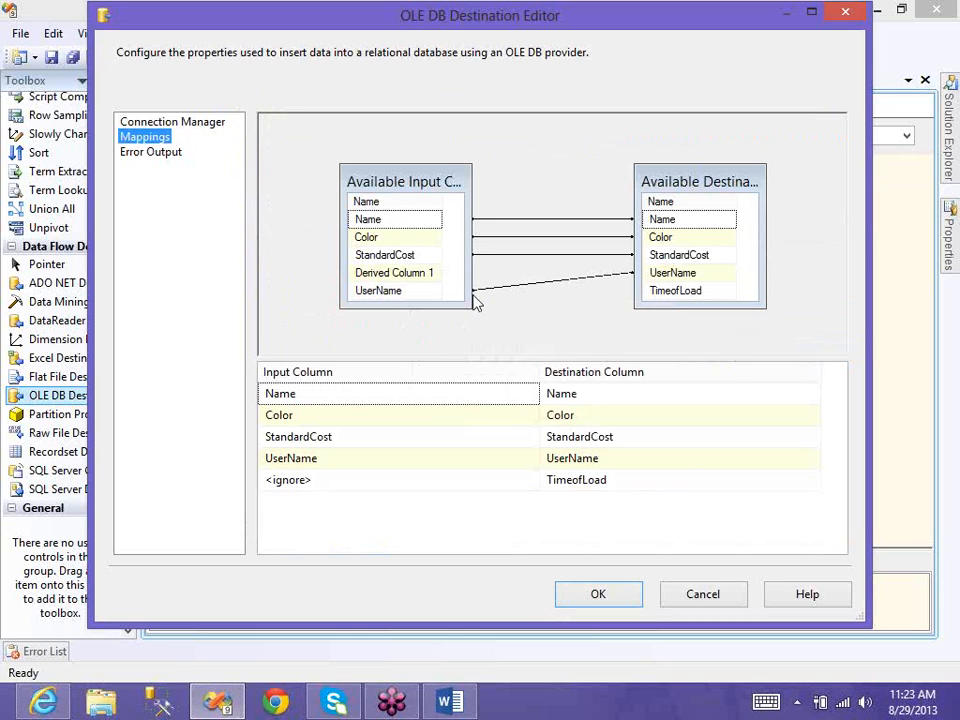
Map Derived Column 1 to the TimeofLoad column, then go to the Error Output page
{"action": "left_click_drag", "start_coordinate": [412, 280], "coordinate": [665, 291]}
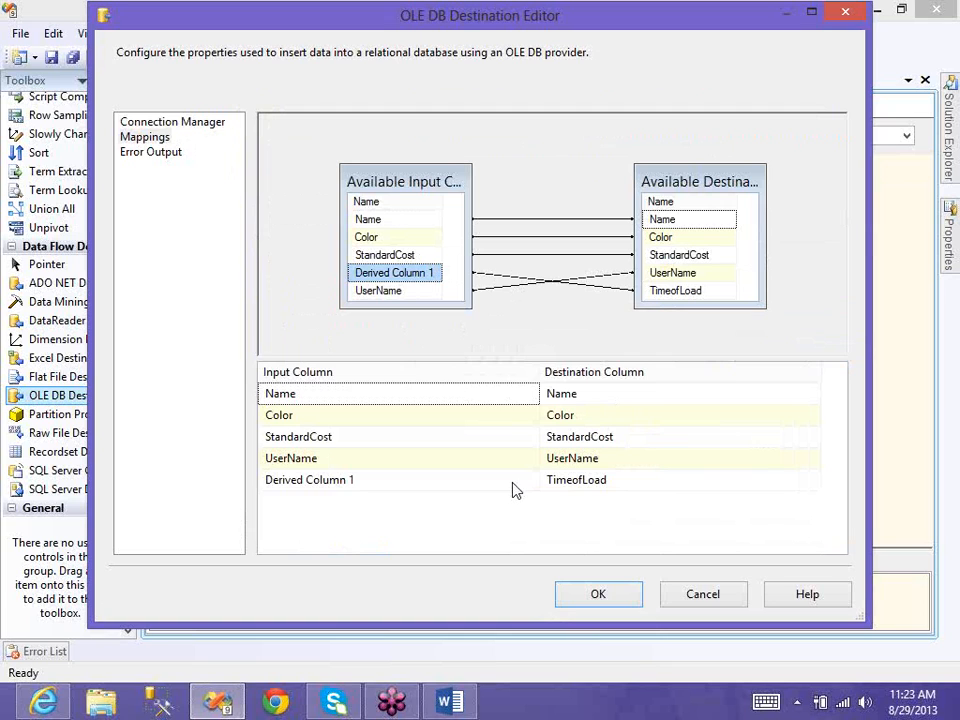
{"action": "left_click", "coordinate": [335, 481]}
{"action": "left_click", "coordinate": [340, 481]}
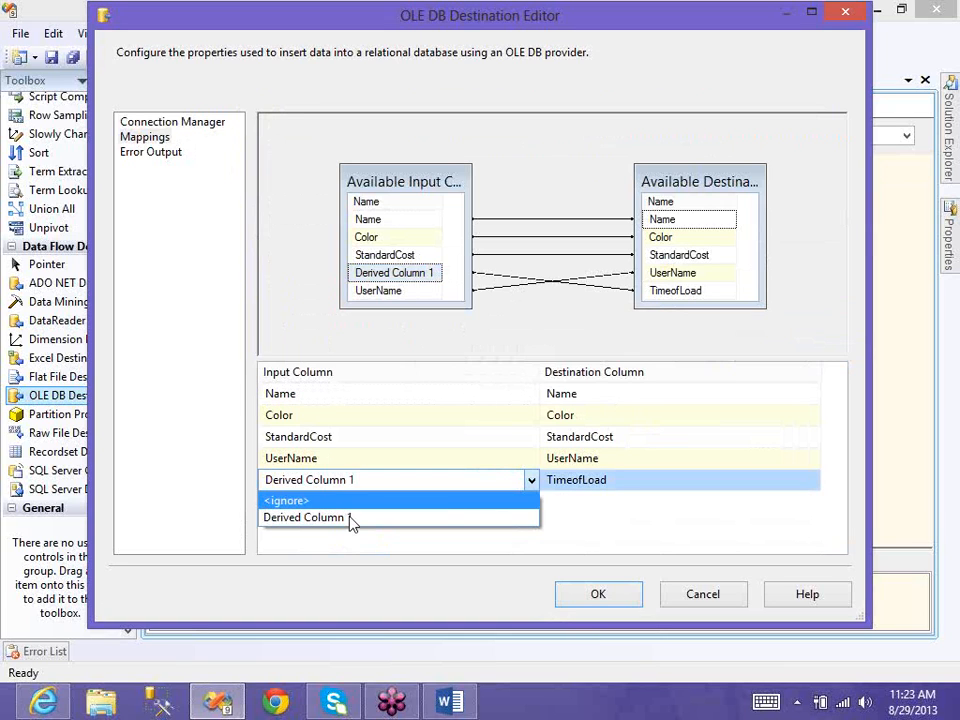
{"action": "left_click", "coordinate": [365, 518]}
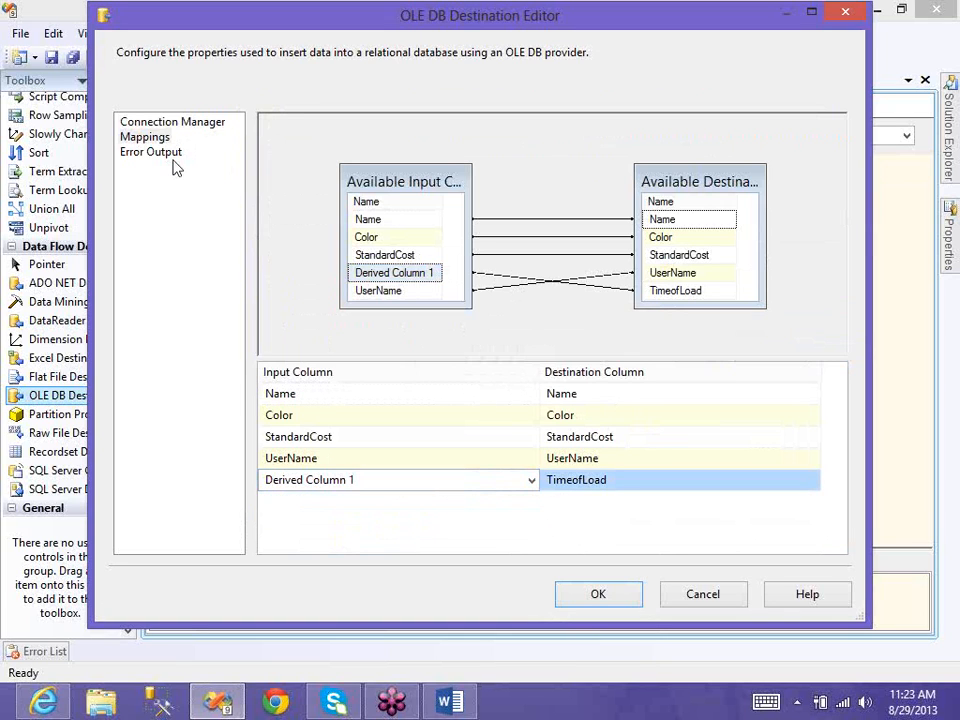
{"action": "left_click", "coordinate": [470, 240]}
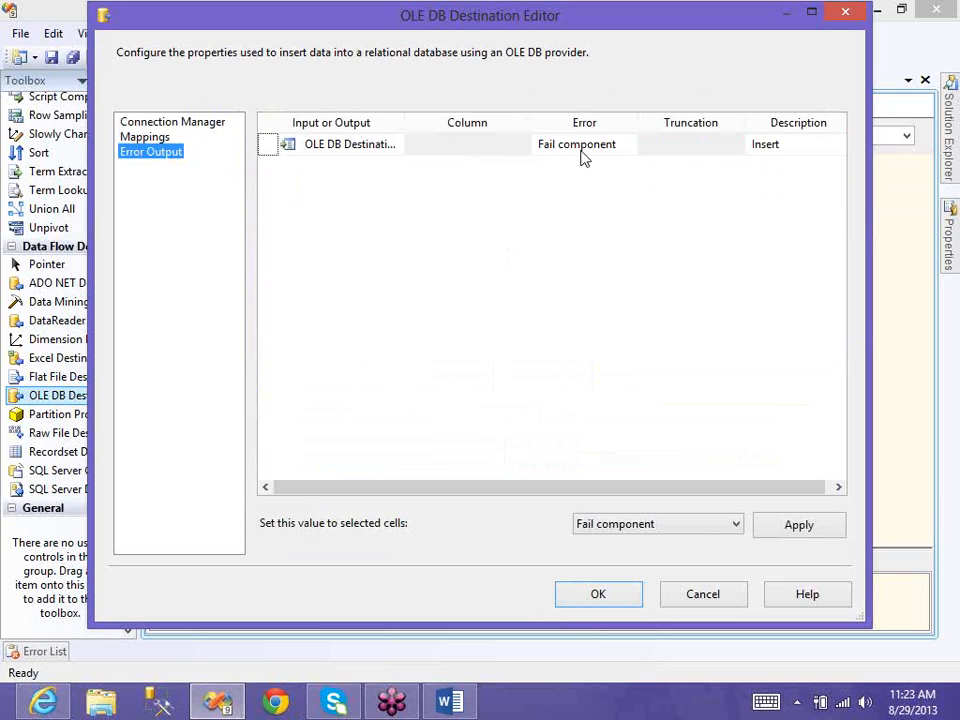
Keep the destination's error handling on Fail component and close the OLE DB Destination Editor
{"action": "left_click", "coordinate": [634, 148]}
{"action": "left_click", "coordinate": [631, 145]}
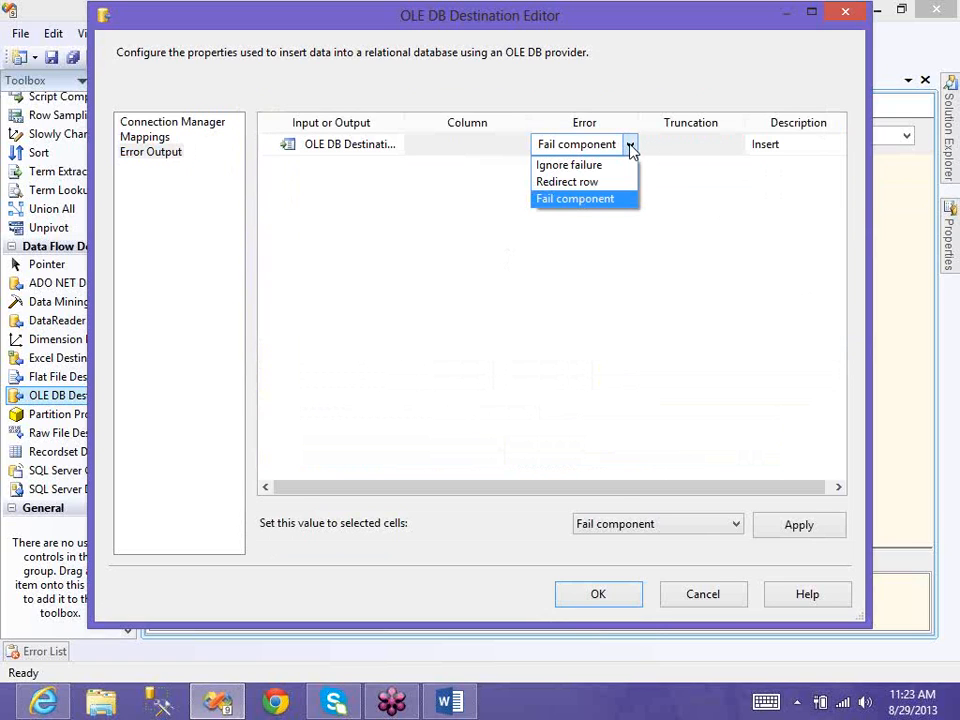
{"action": "left_click", "coordinate": [631, 147]}
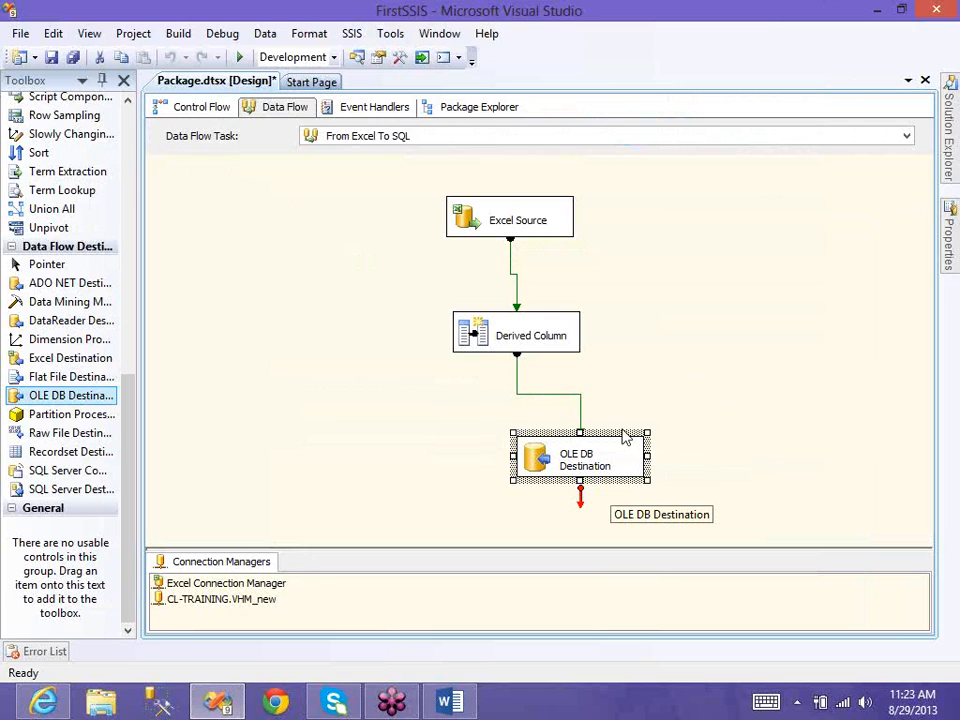
{"action": "left_click", "coordinate": [659, 374]}
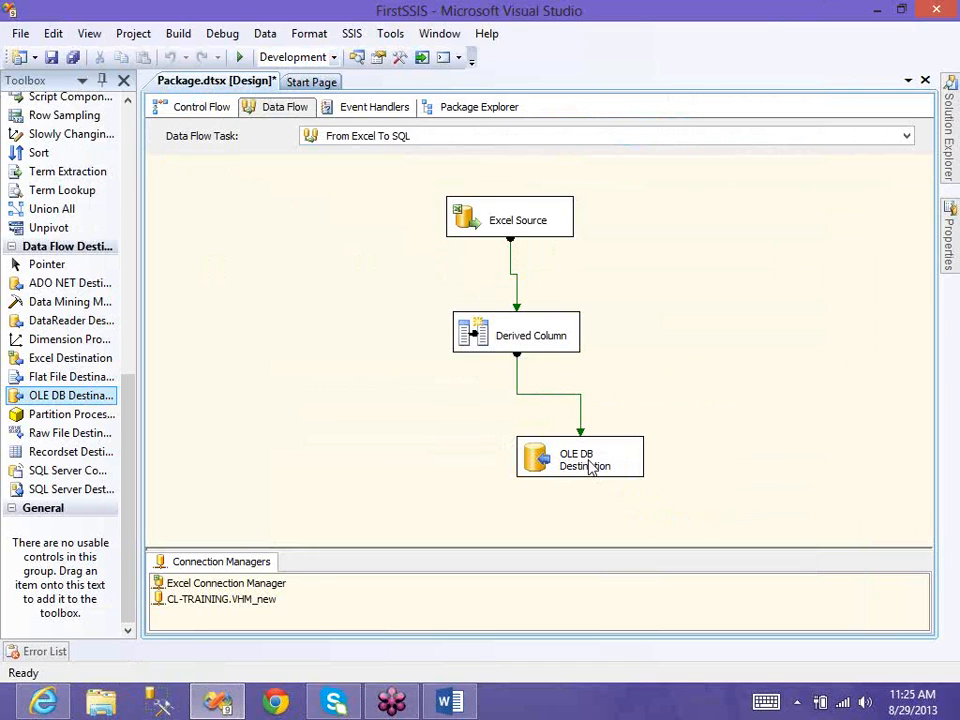
Run the package, review the Excel Connection Manager 64-bit validation errors, then stop debugging
{"action": "left_click", "coordinate": [241, 60]}
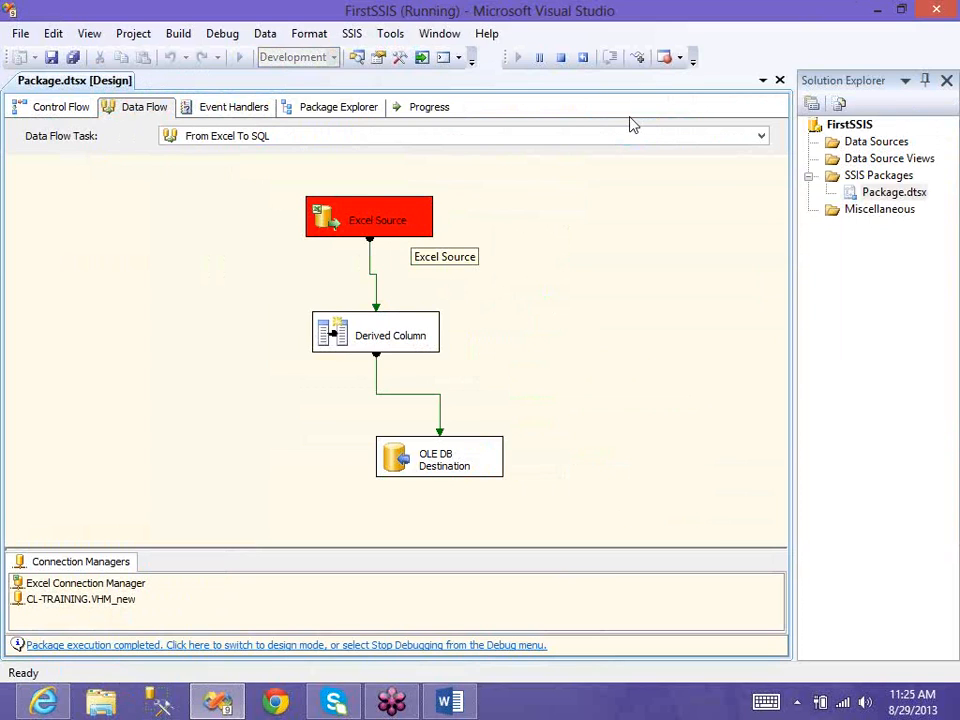
{"action": "left_click", "coordinate": [56, 110]}
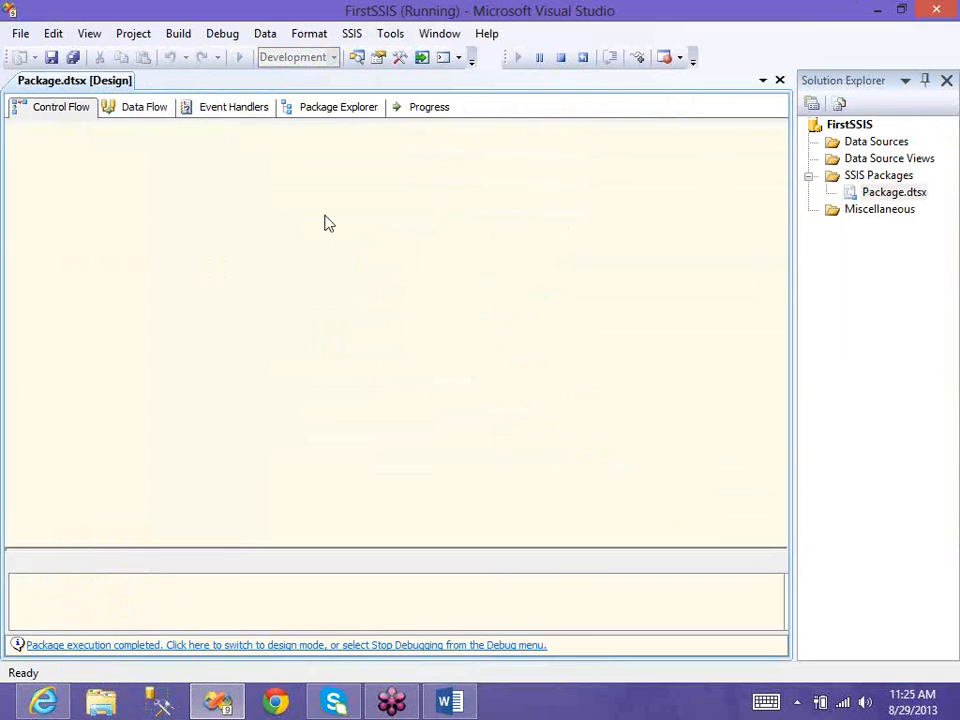
{"action": "left_click", "coordinate": [130, 110]}
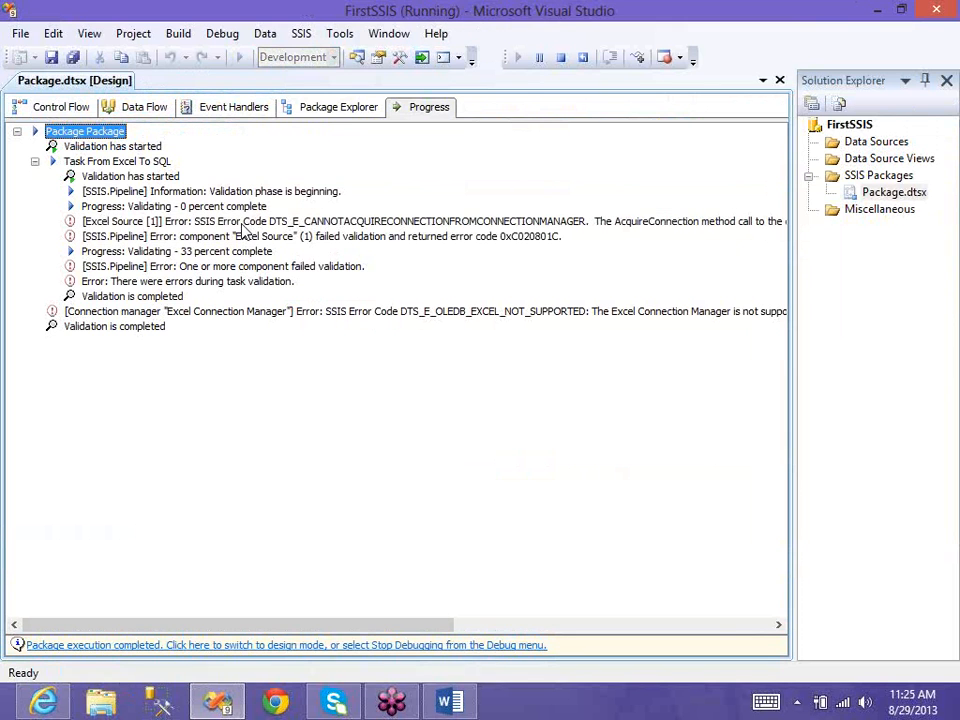
{"action": "left_click", "coordinate": [242, 225]}
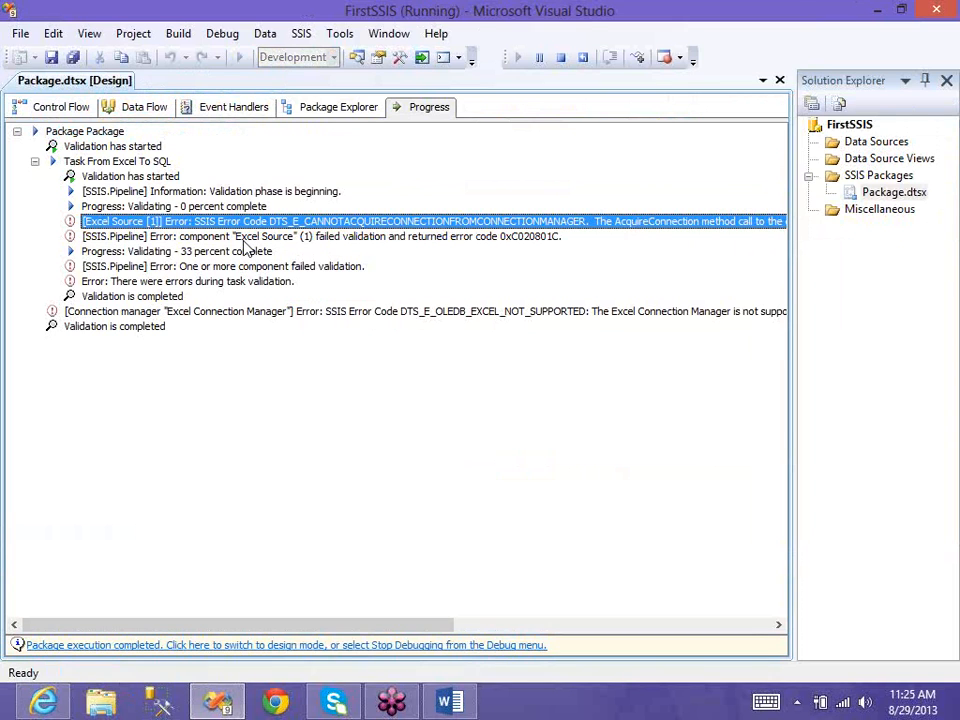
{"action": "left_click", "coordinate": [146, 240]}
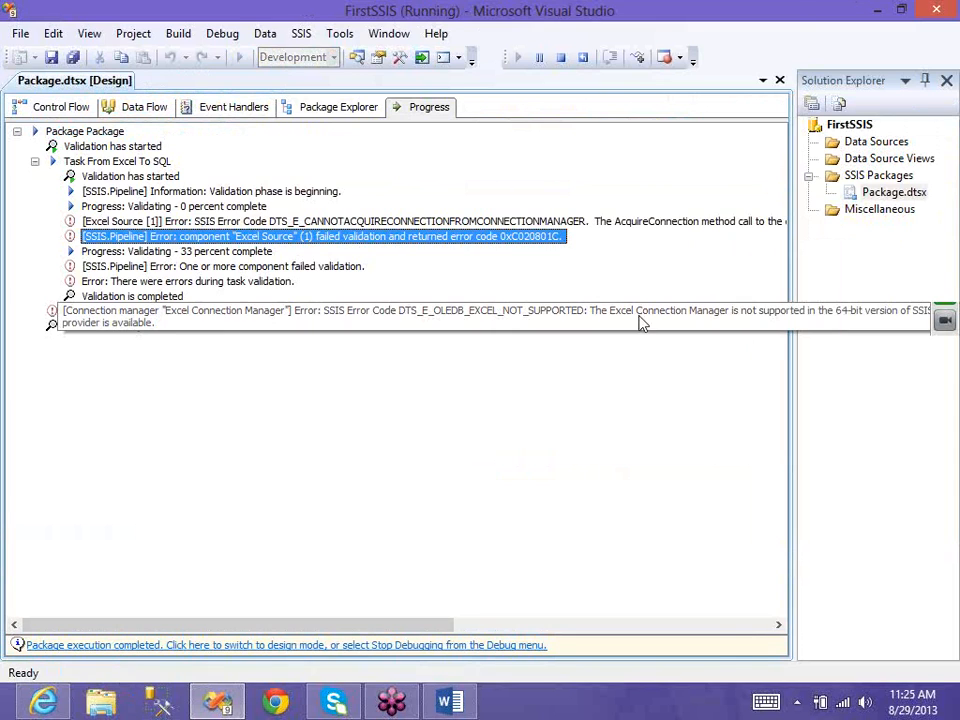
{"action": "left_click", "coordinate": [562, 57]}
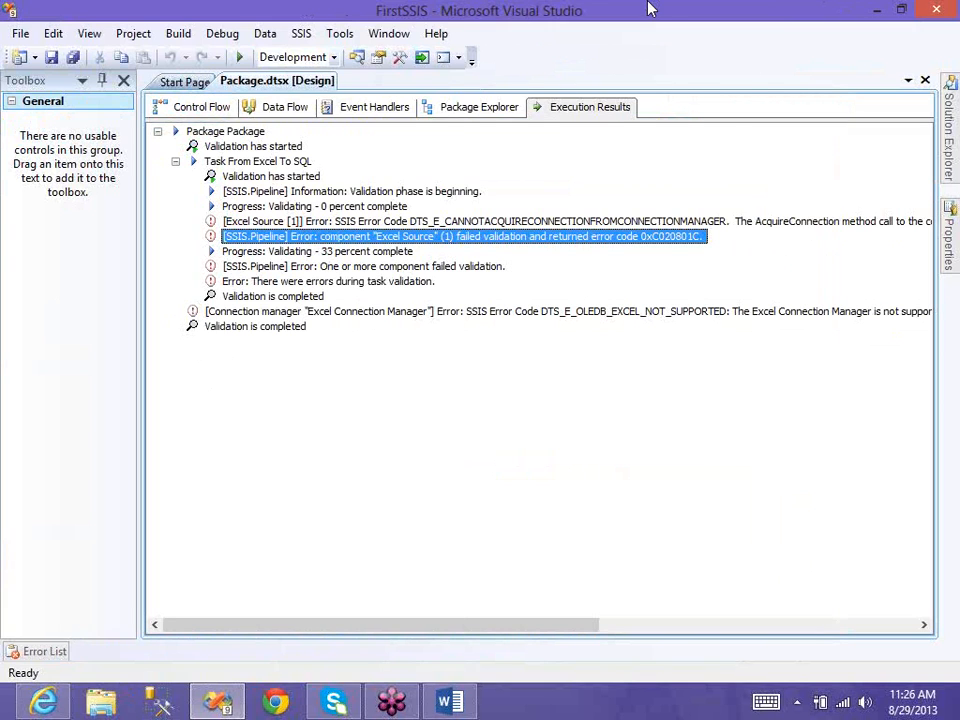
Set the FirstSSIS project's Debugging Run64BitRuntime property to False and apply it
{"action": "left_click", "coordinate": [140, 33]}
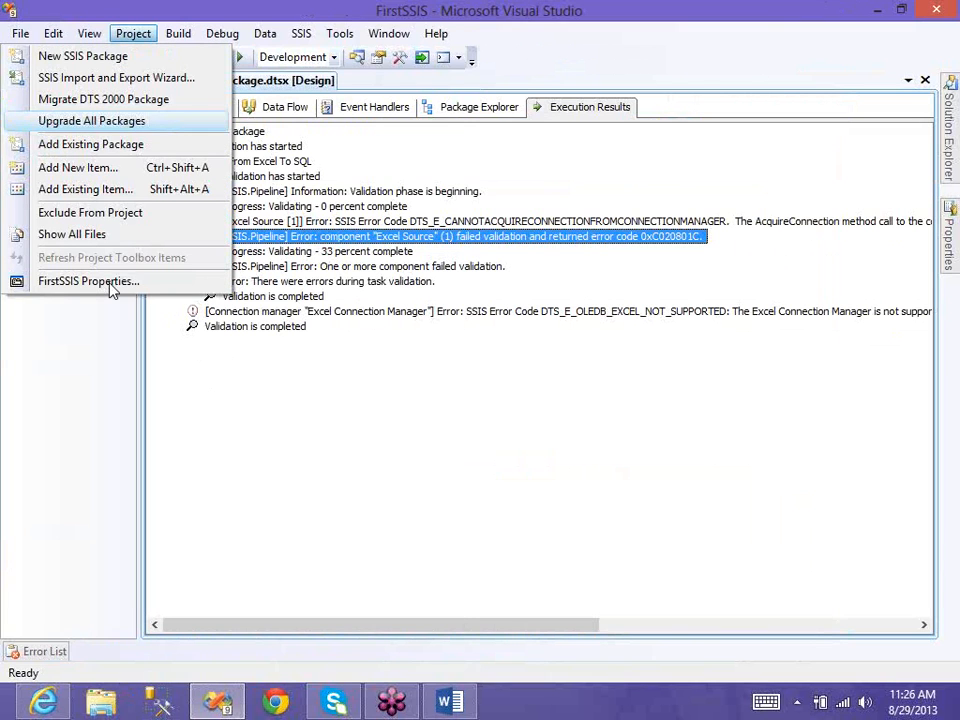
{"action": "left_click", "coordinate": [140, 281]}
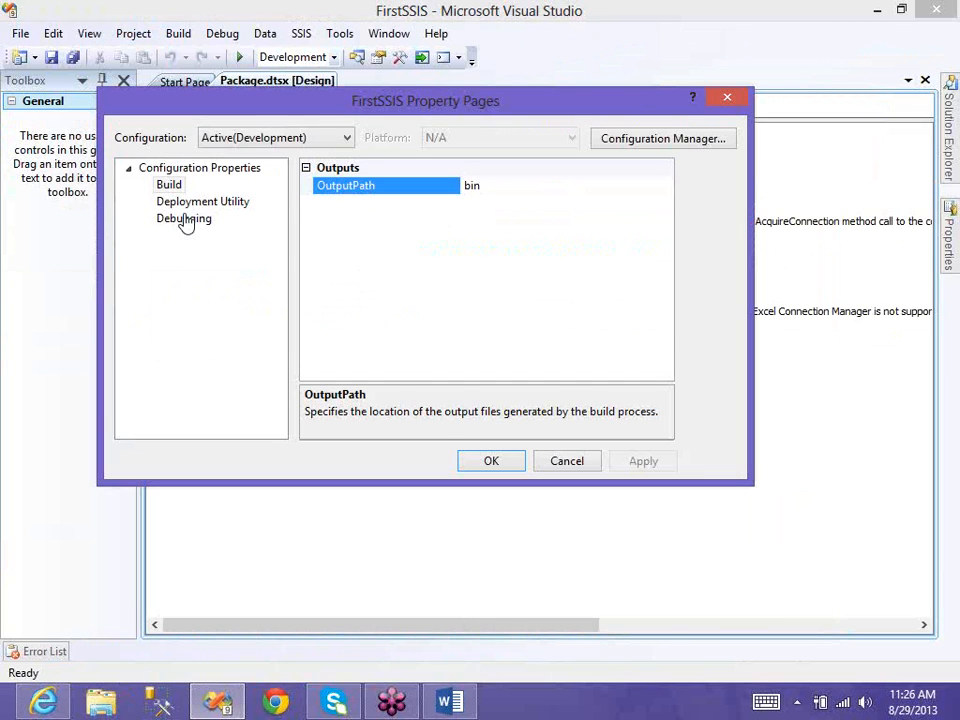
{"action": "left_click", "coordinate": [186, 220]}
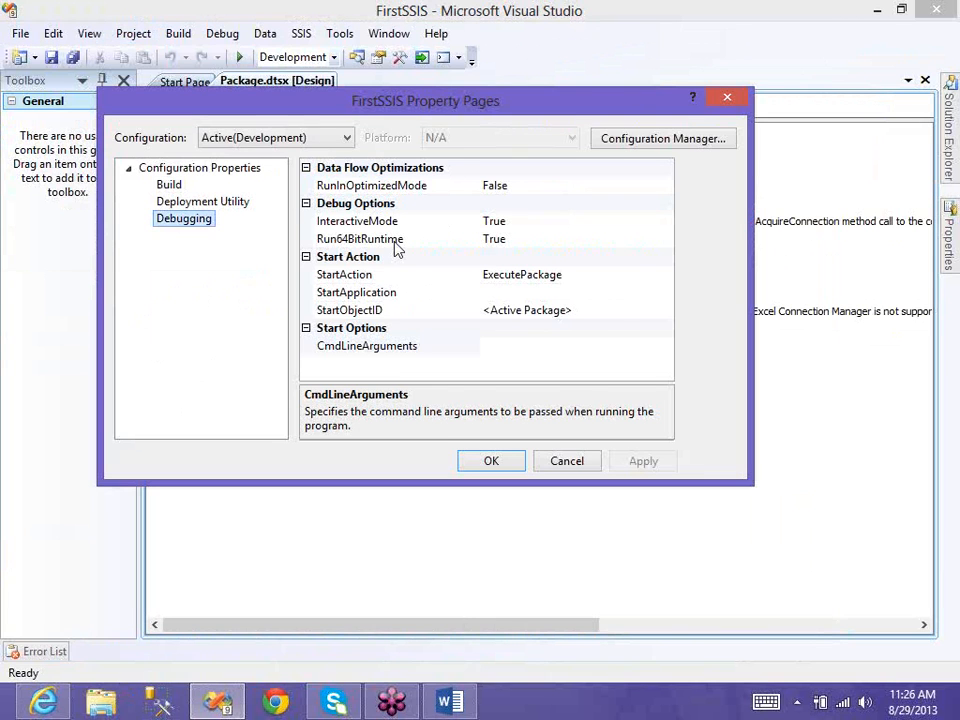
{"action": "left_click", "coordinate": [545, 239]}
{"action": "left_click", "coordinate": [663, 240]}
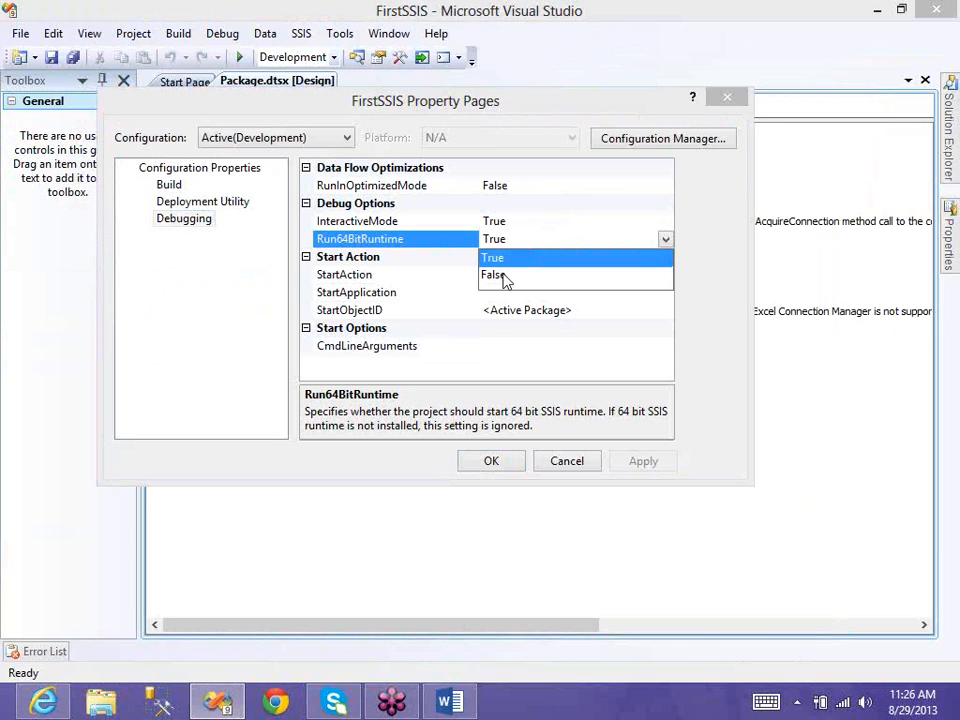
{"action": "left_click", "coordinate": [495, 275]}
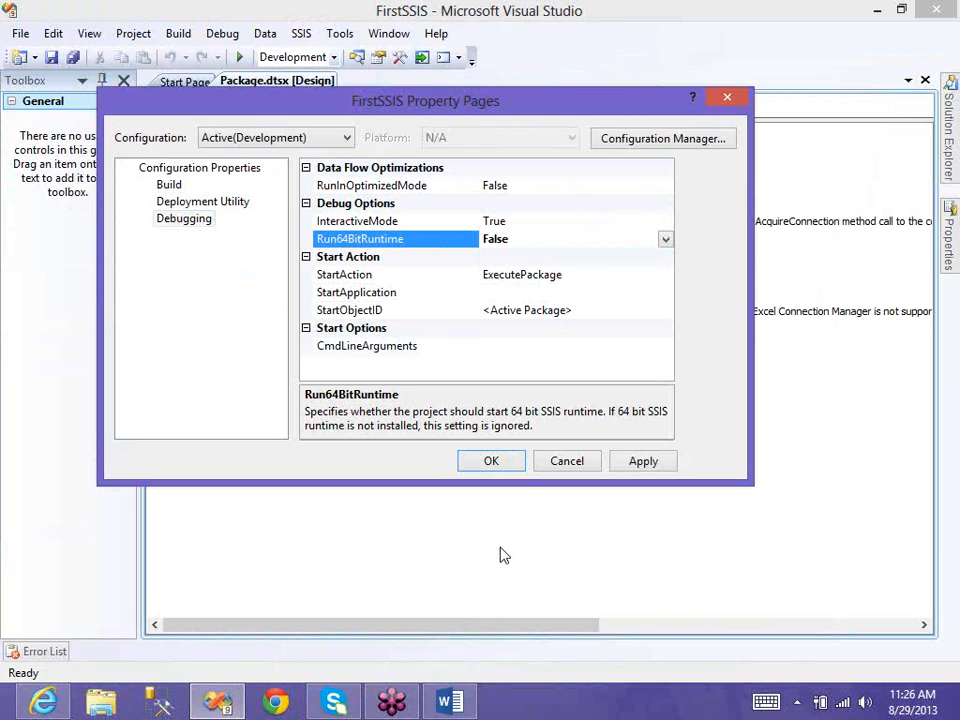
{"action": "left_click", "coordinate": [489, 461]}
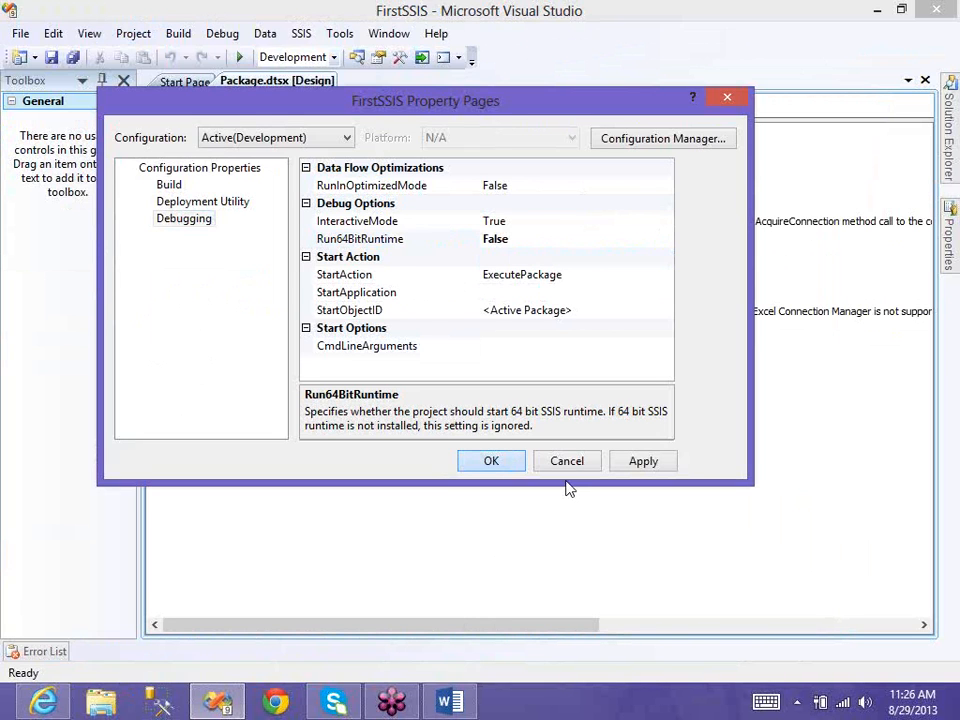
{"action": "left_click", "coordinate": [492, 460]}
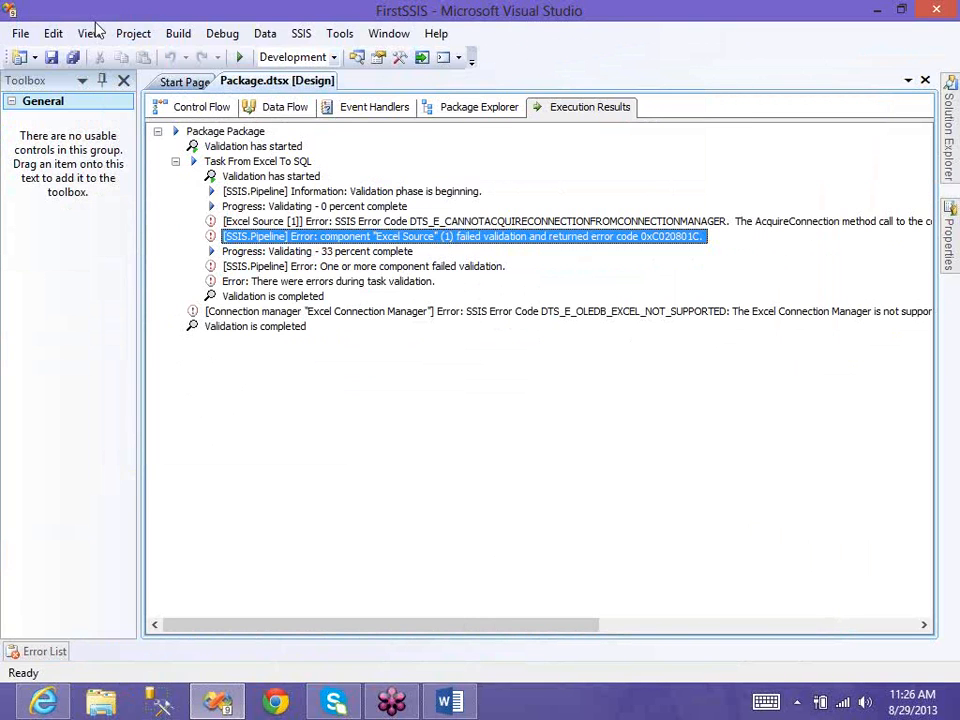
{"action": "left_click", "coordinate": [133, 33]}
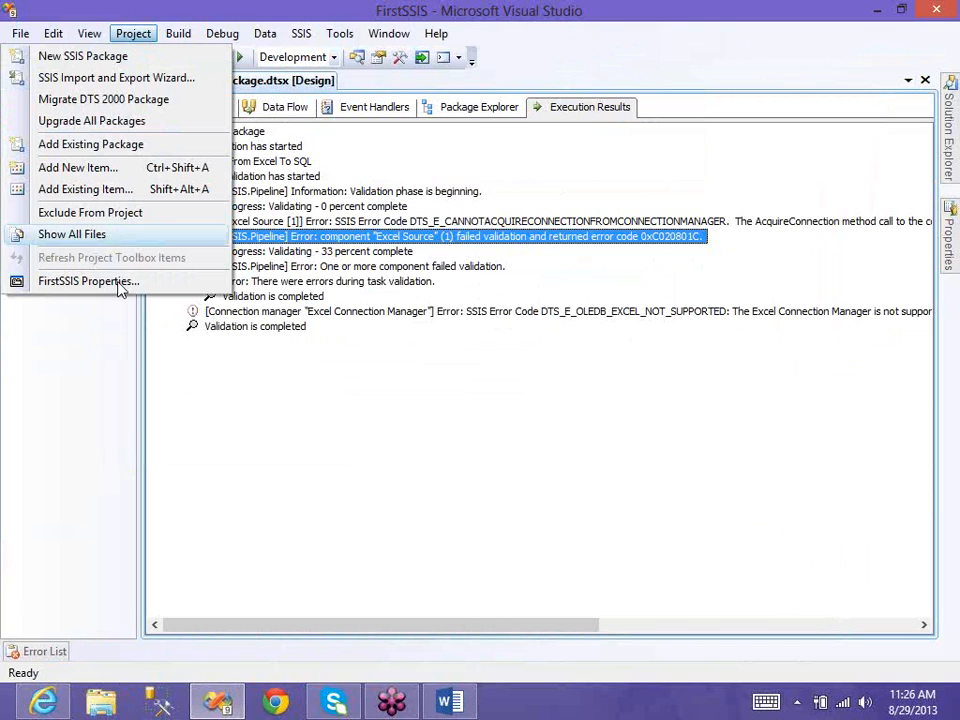
{"action": "left_click", "coordinate": [380, 317]}
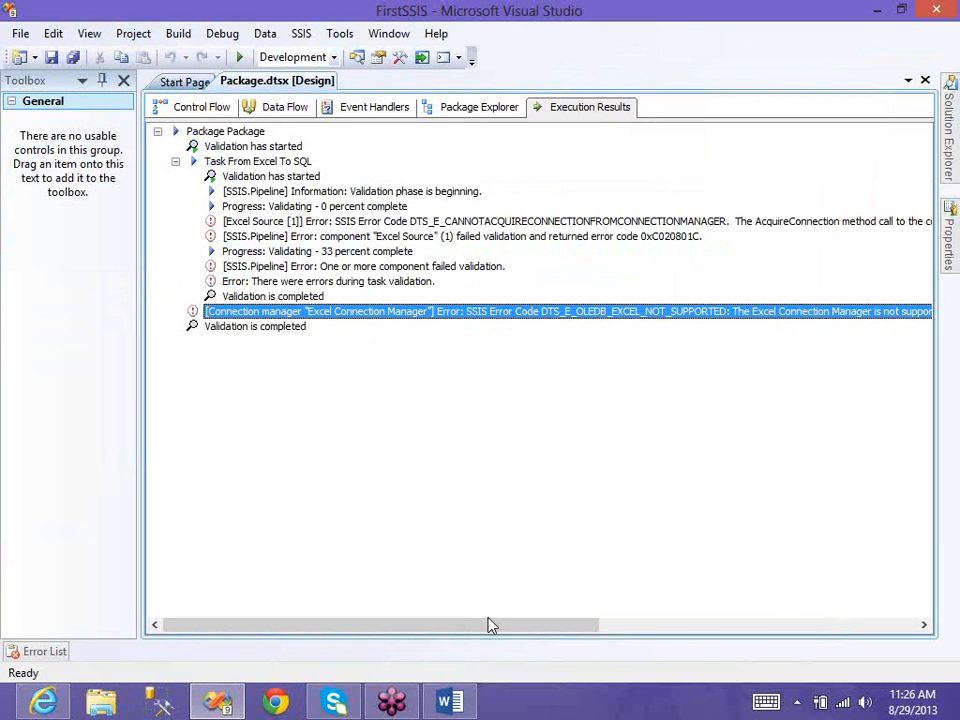
{"action": "left_click_drag", "start_coordinate": [242, 626], "coordinate": [507, 627]}
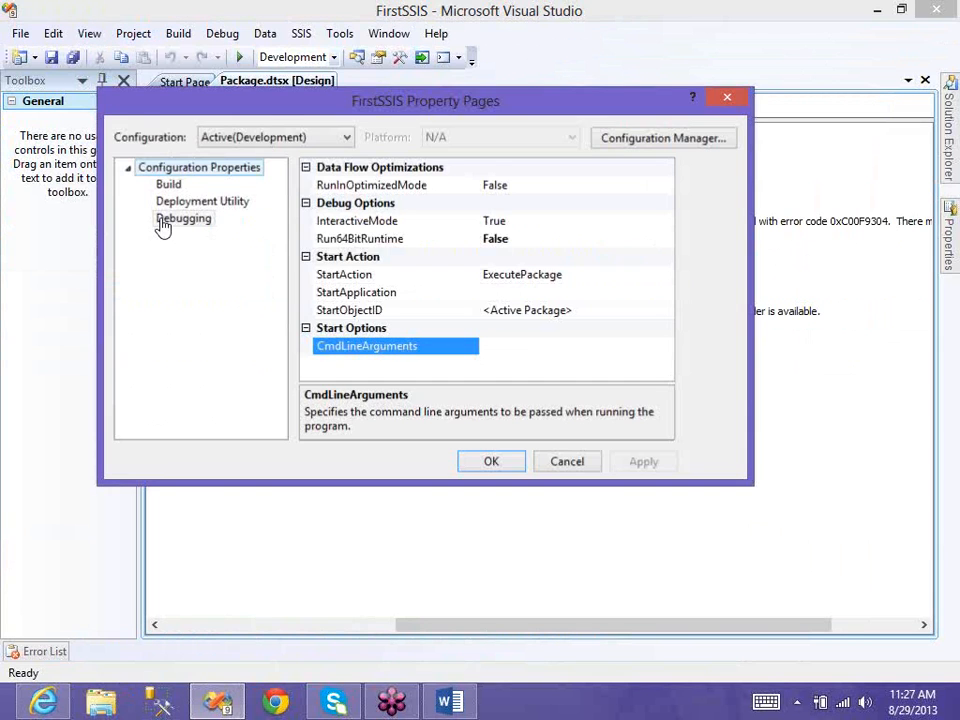
{"action": "left_click", "coordinate": [162, 220]}
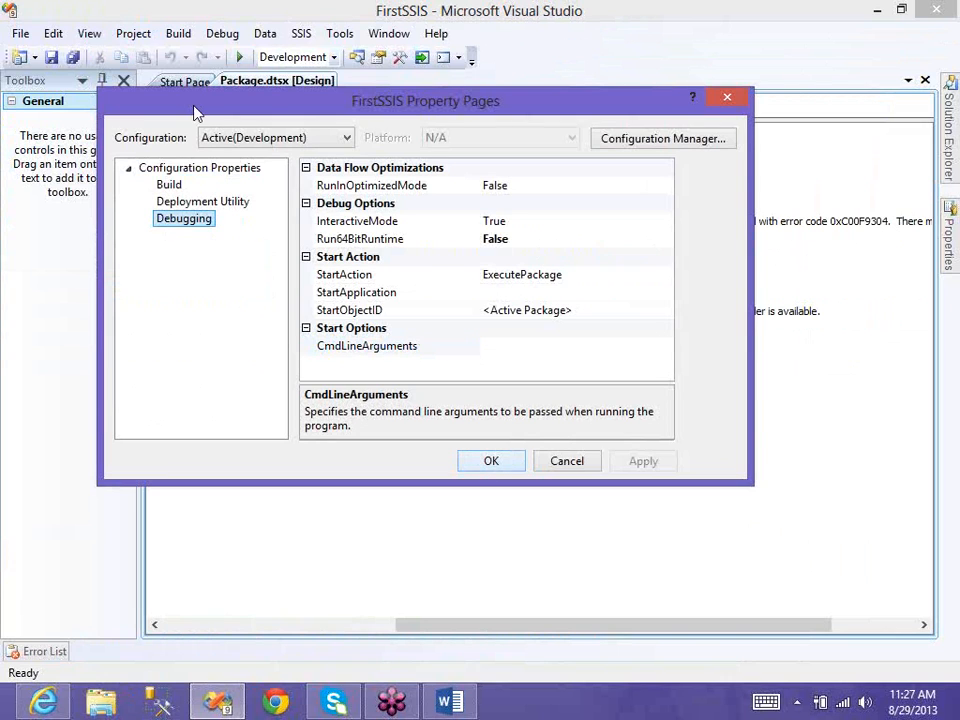
{"action": "left_click", "coordinate": [491, 461]}
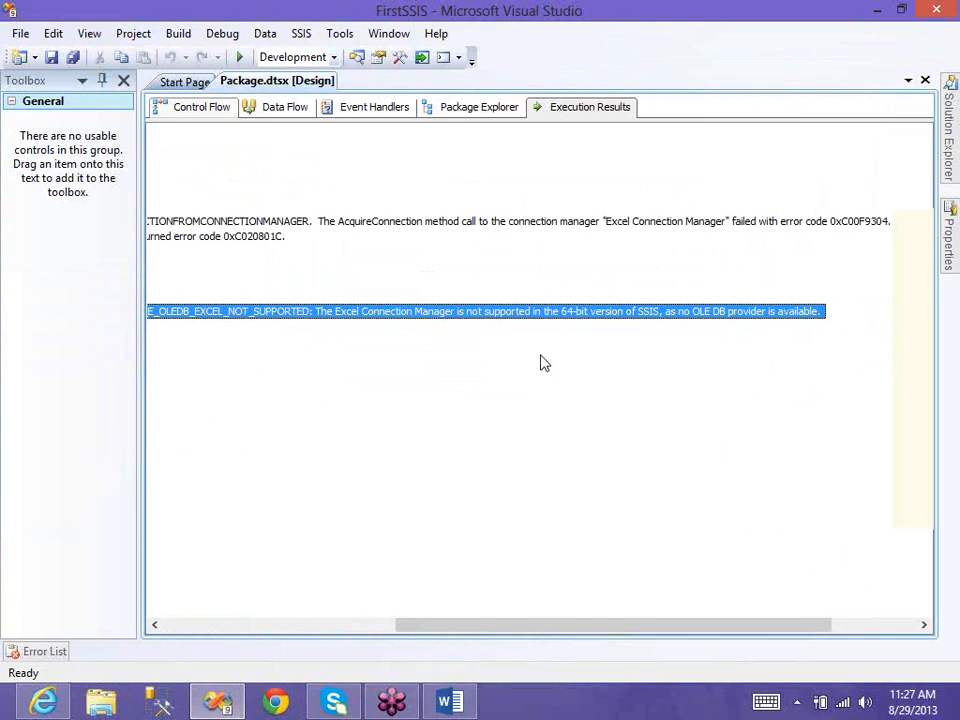
{"action": "key", "text": "F5"}
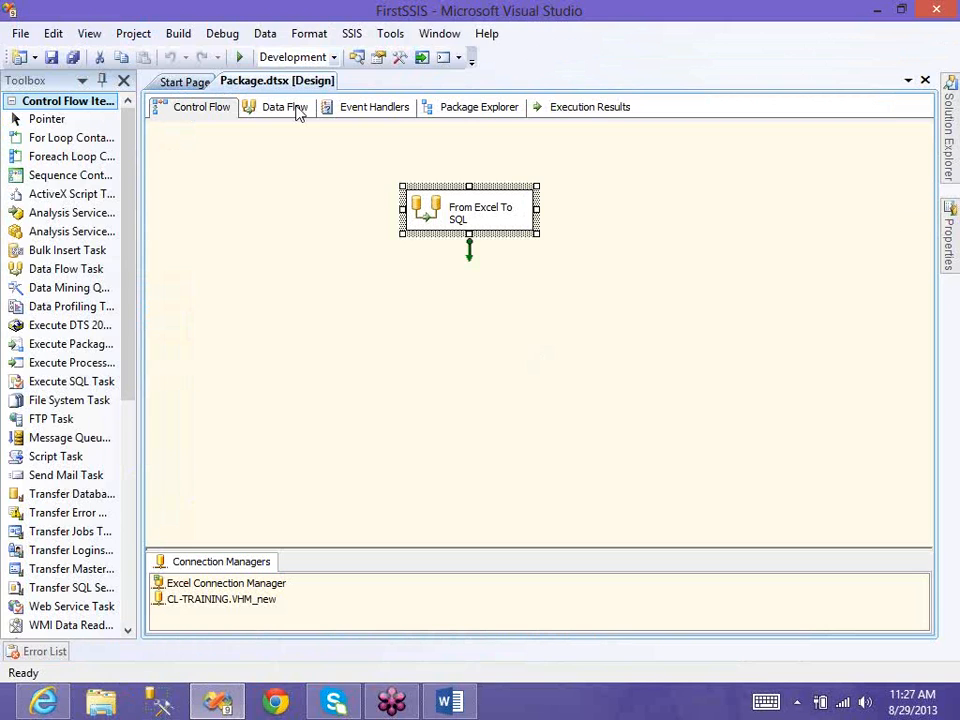
Rerun the package, check the progress log for 50 rows written, then minimize Visual Studio
{"action": "left_click", "coordinate": [243, 58]}
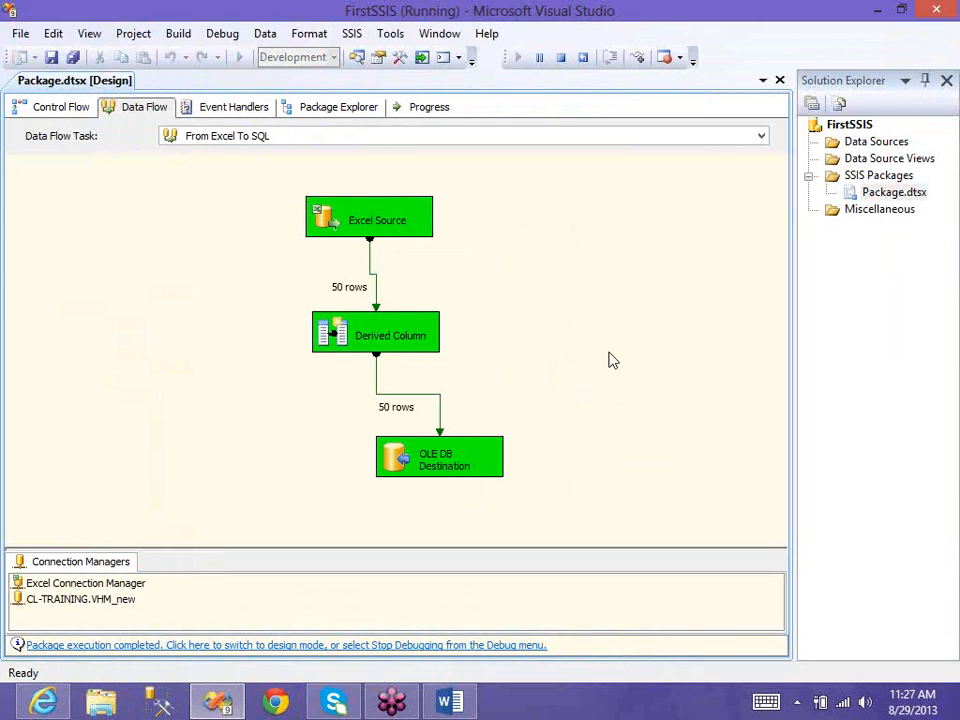
{"action": "left_click", "coordinate": [421, 108]}
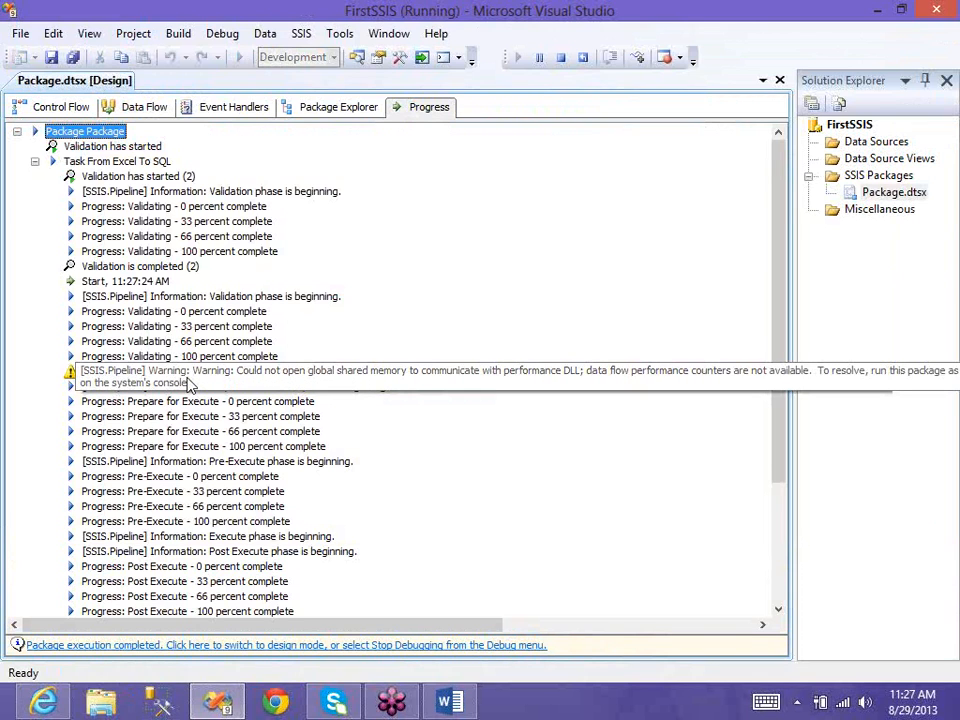
{"action": "scroll", "coordinate": [278, 487], "scroll_direction": "down", "scroll_amount": 4}
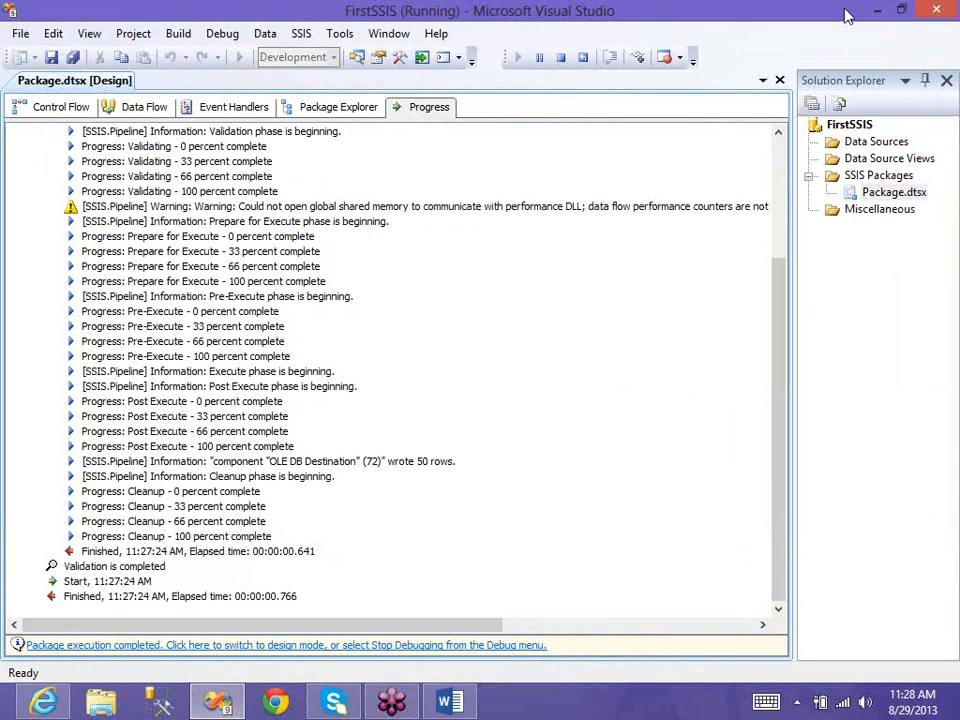
{"action": "left_click", "coordinate": [880, 10]}
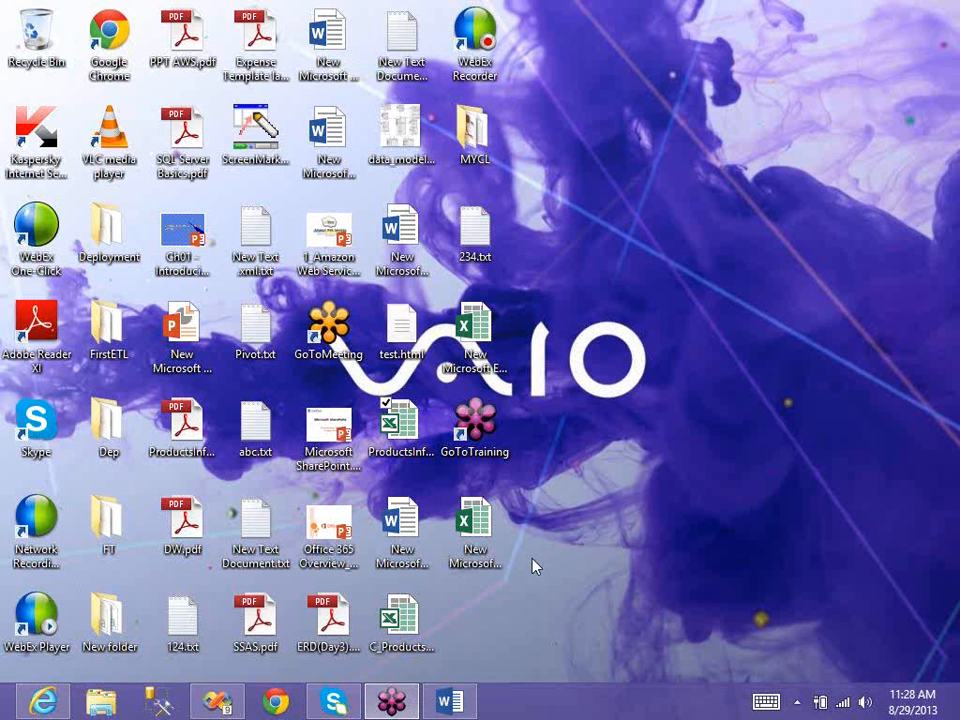
Stop the completed package run, minimize Visual Studio and launch SQL Server Management Studio
{"action": "left_click", "coordinate": [224, 703]}
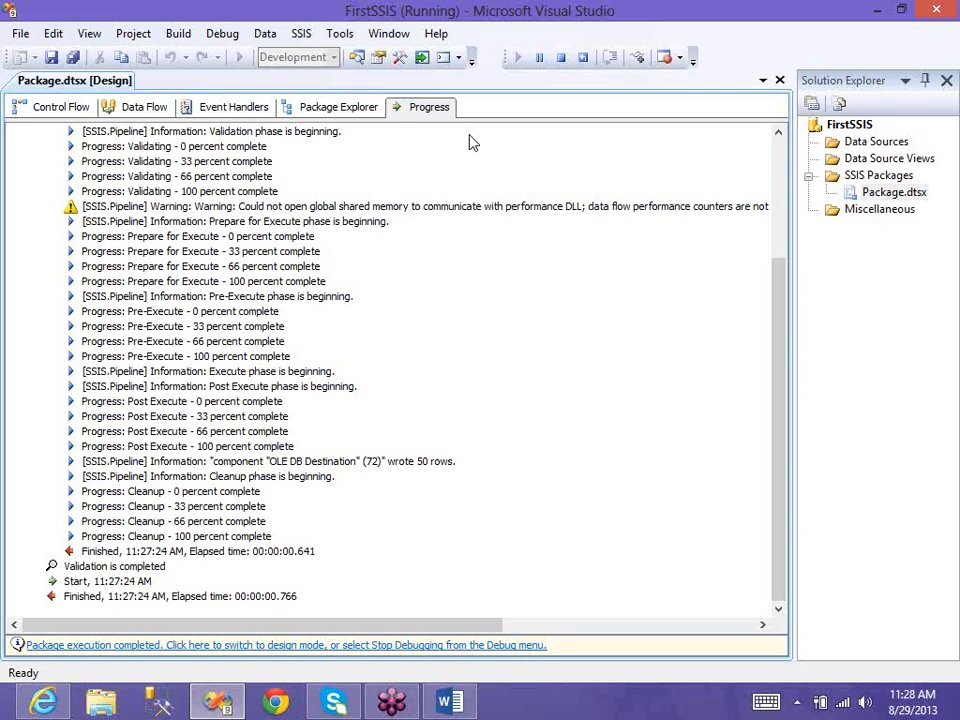
{"action": "left_click", "coordinate": [60, 107]}
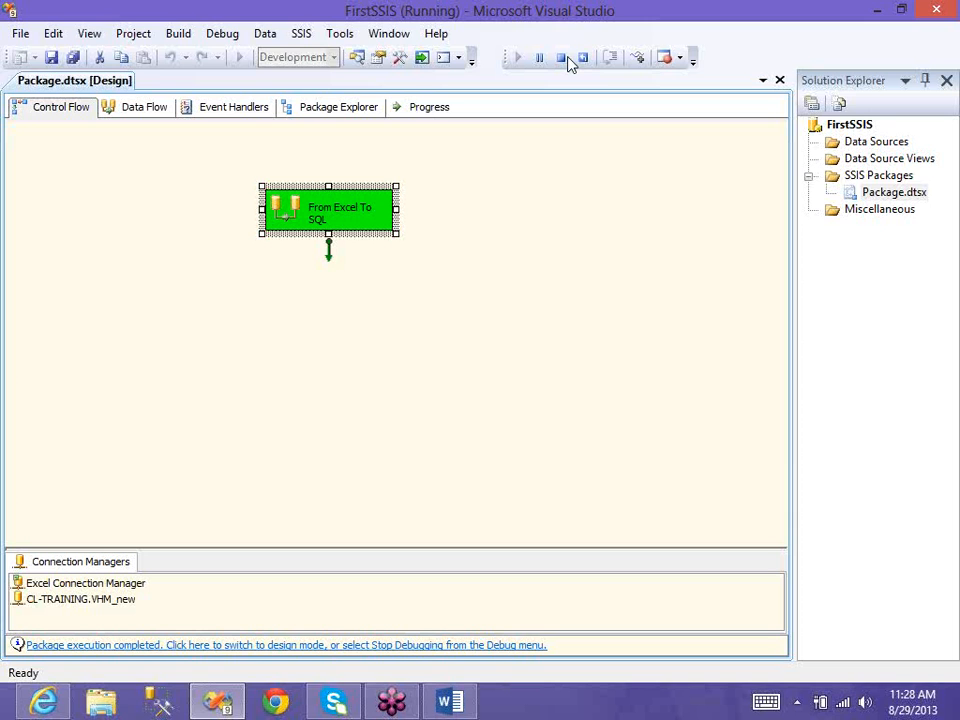
{"action": "left_click", "coordinate": [561, 58]}
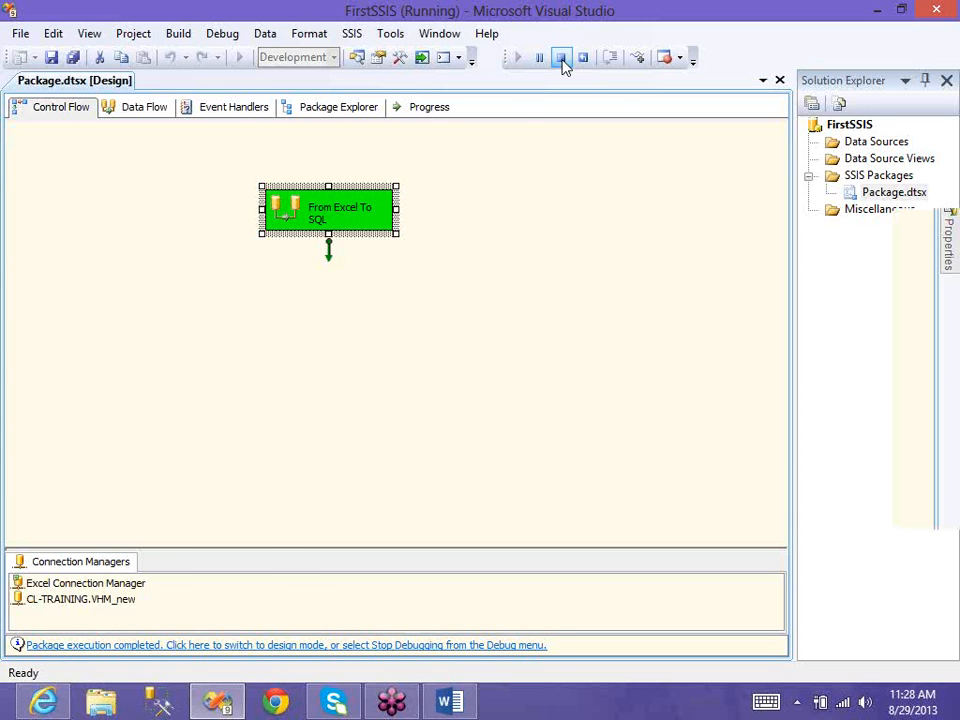
{"action": "left_click", "coordinate": [873, 11]}
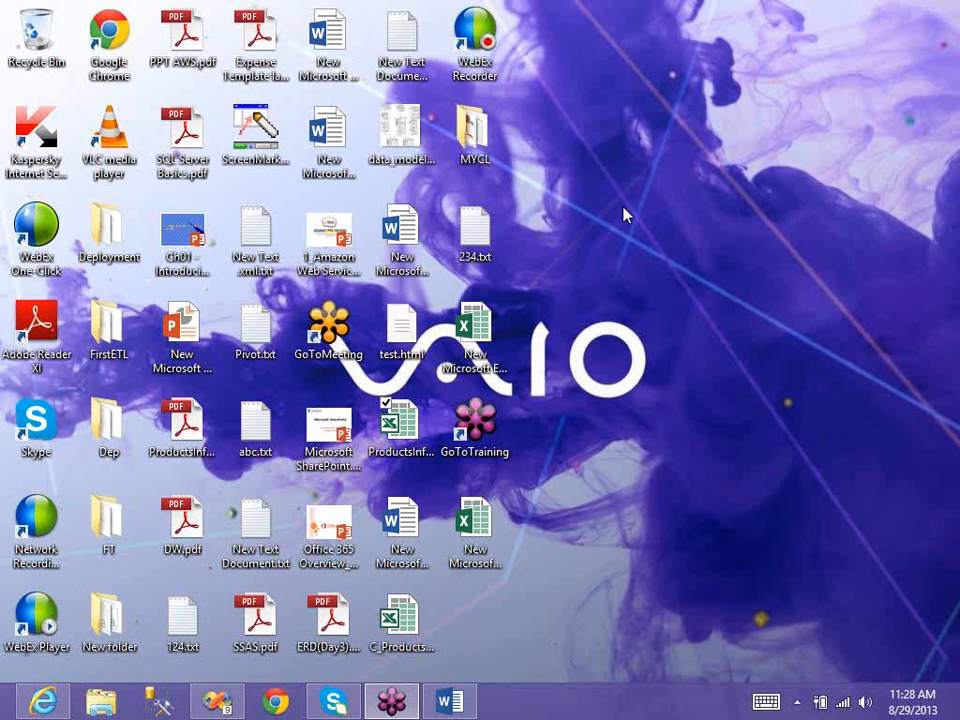
{"action": "left_click", "coordinate": [210, 705]}
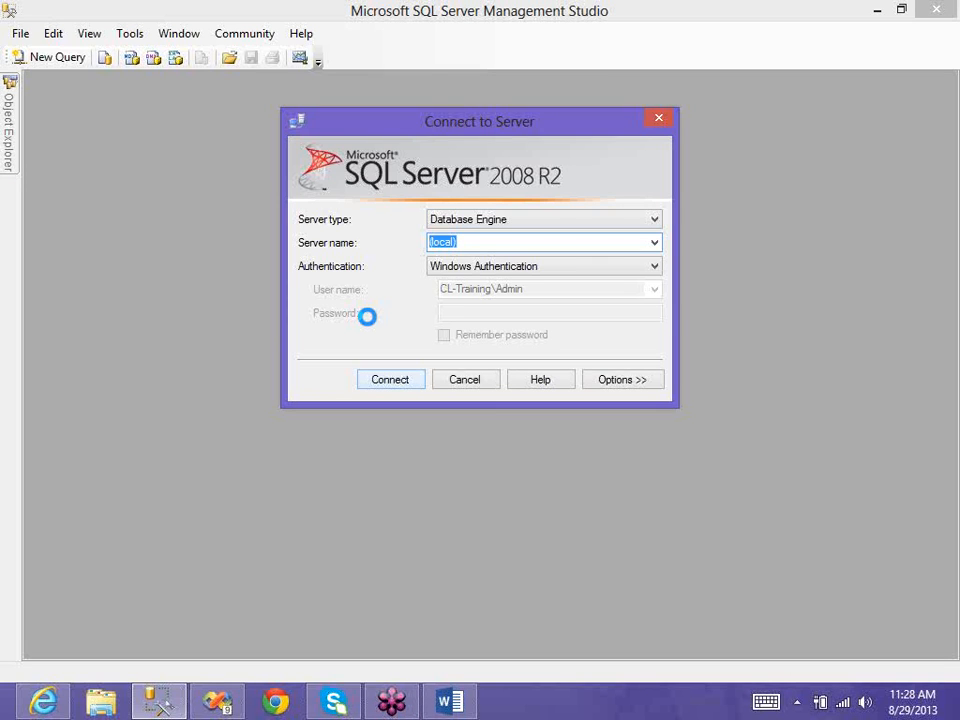
Connect to the local server and expand VHM_new's Tables to view dbo.OLE DB Destination1's columns
{"action": "key", "text": "Return"}
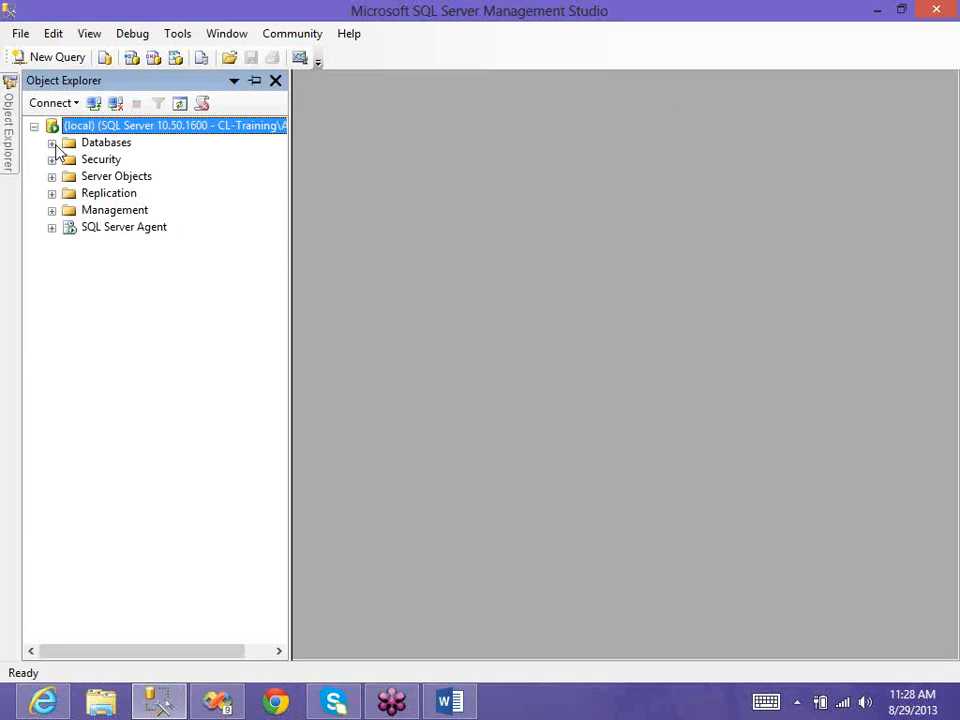
{"action": "left_click", "coordinate": [53, 144]}
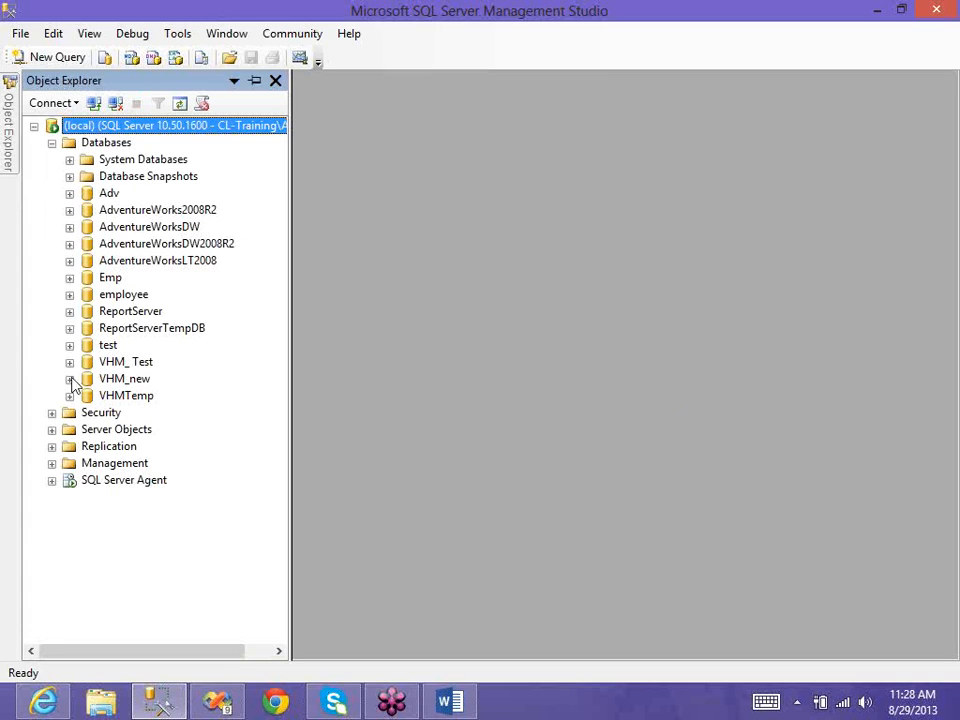
{"action": "left_click", "coordinate": [110, 379]}
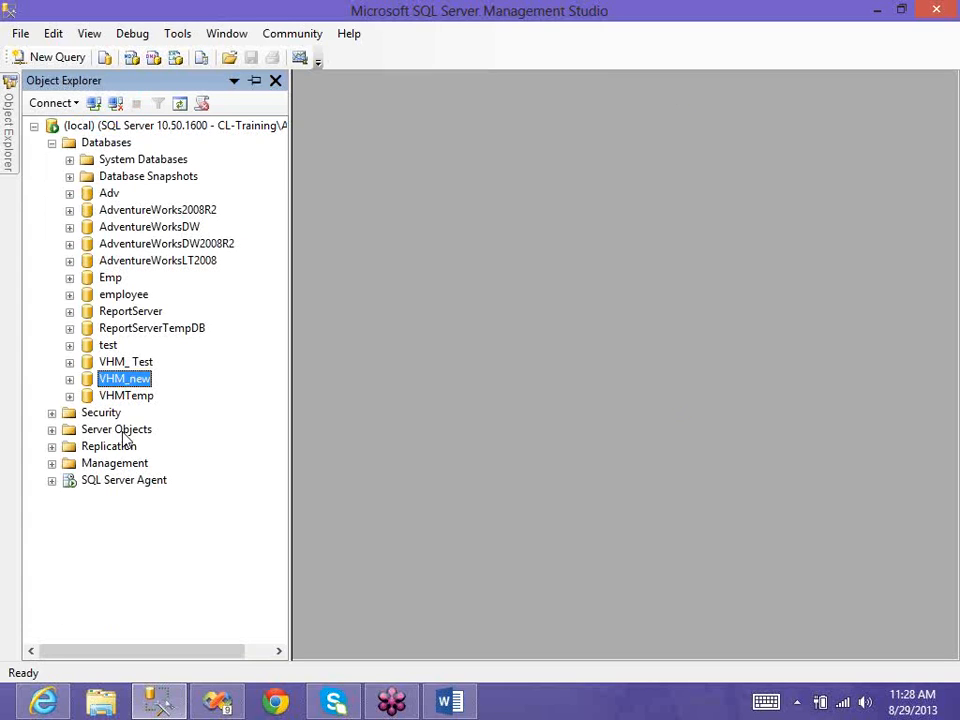
{"action": "left_click", "coordinate": [88, 413]}
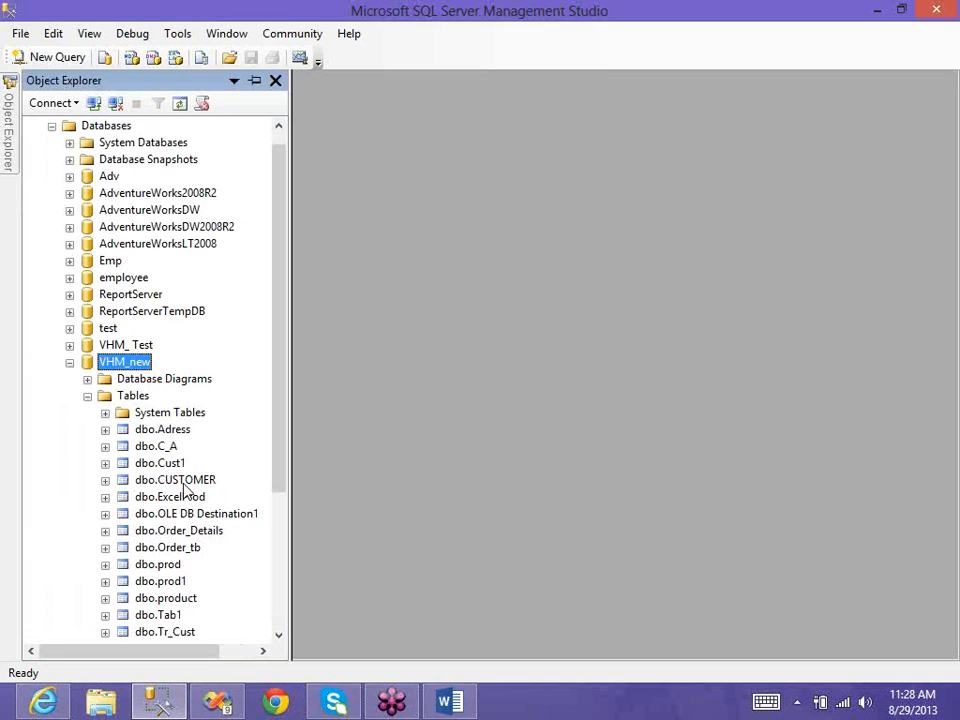
{"action": "scroll", "coordinate": [203, 470], "scroll_direction": "down", "scroll_amount": 1}
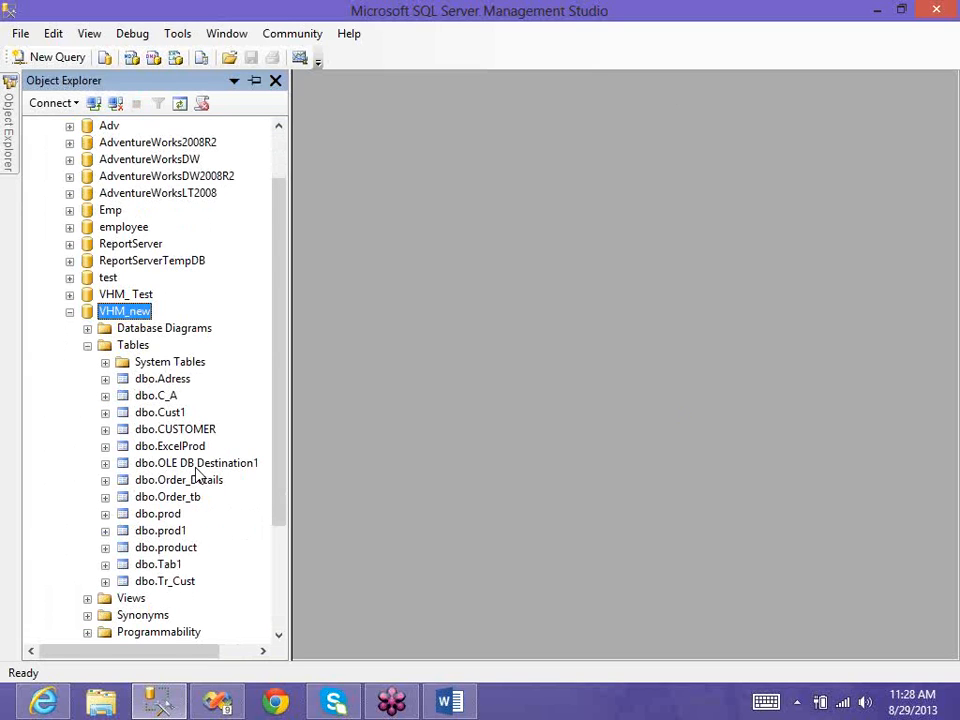
{"action": "left_click", "coordinate": [196, 467]}
{"action": "left_click", "coordinate": [105, 464]}
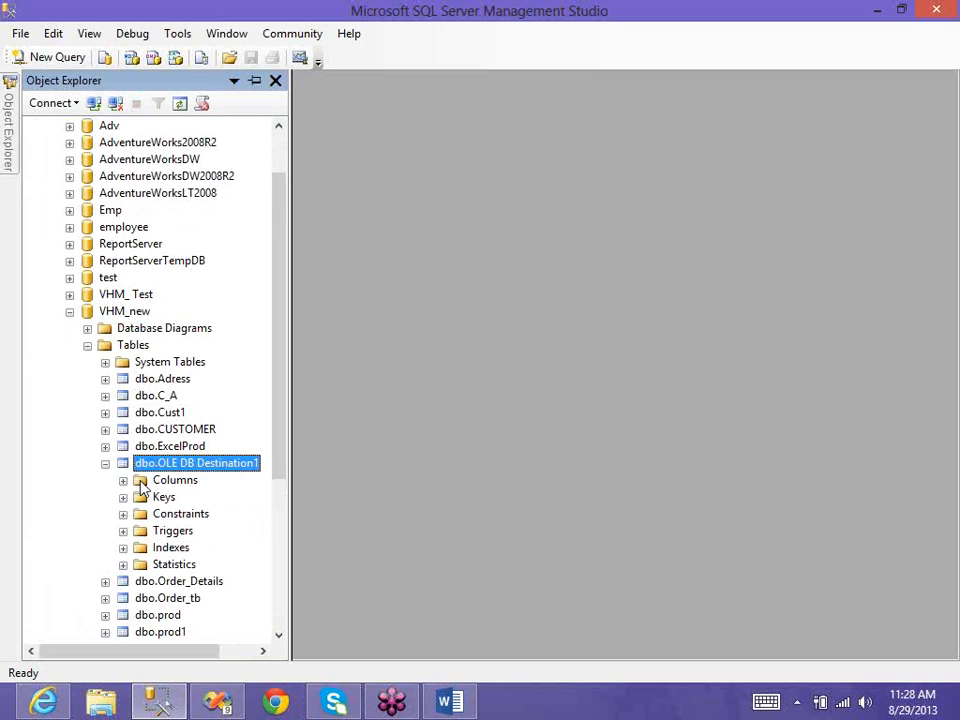
{"action": "left_click", "coordinate": [123, 481]}
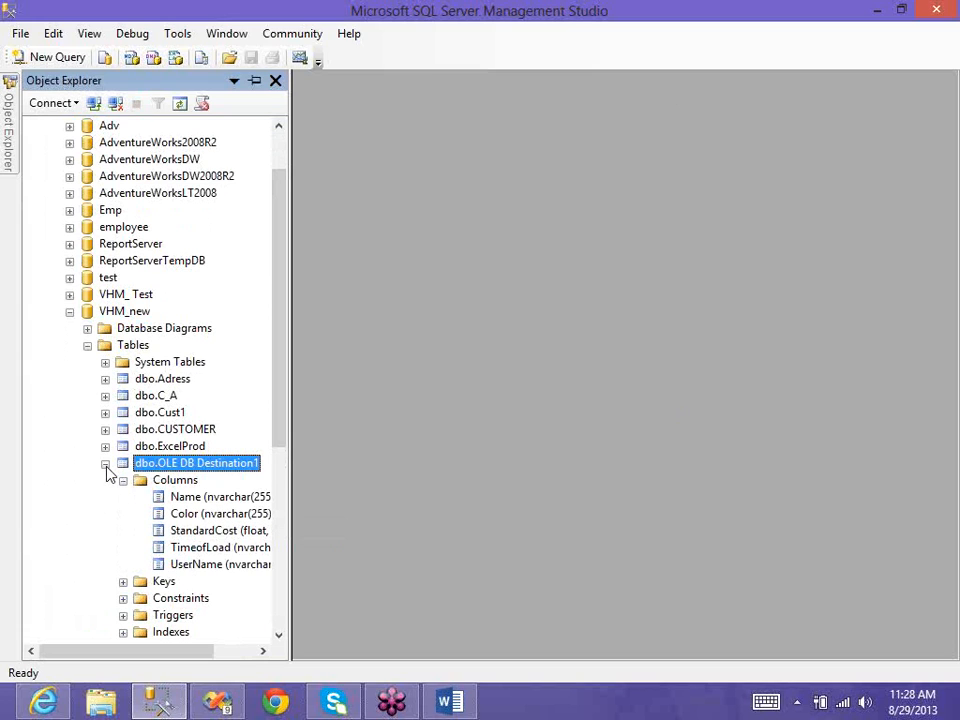
{"action": "double_click", "coordinate": [172, 468]}
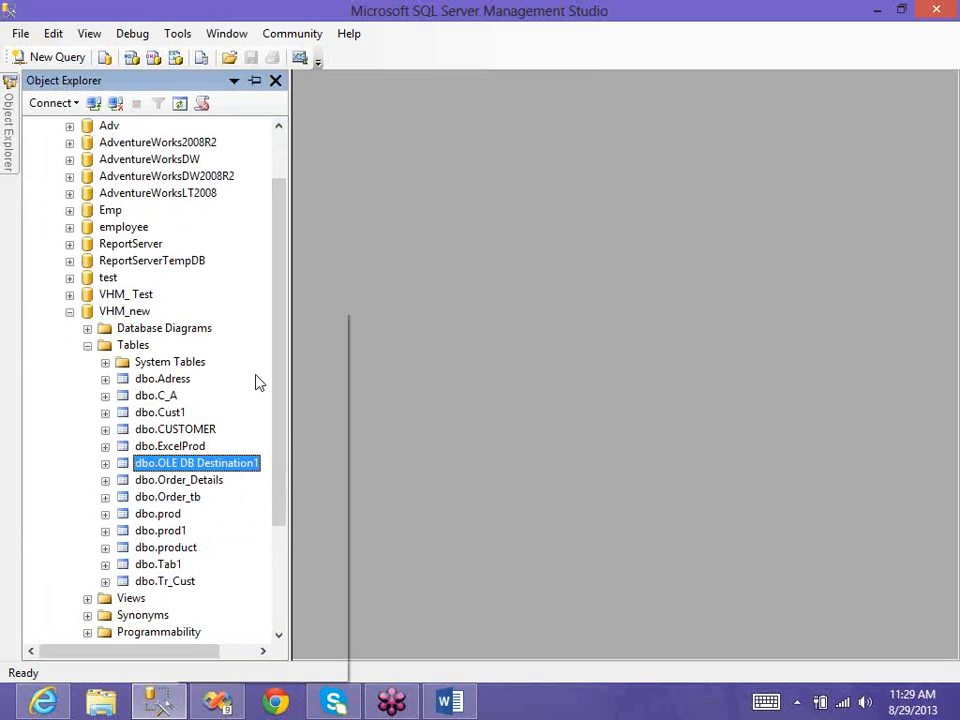
Select the top 1000 rows of dbo.OLE DB Destination1 and scroll through the 50 results
{"action": "right_click", "coordinate": [172, 463]}
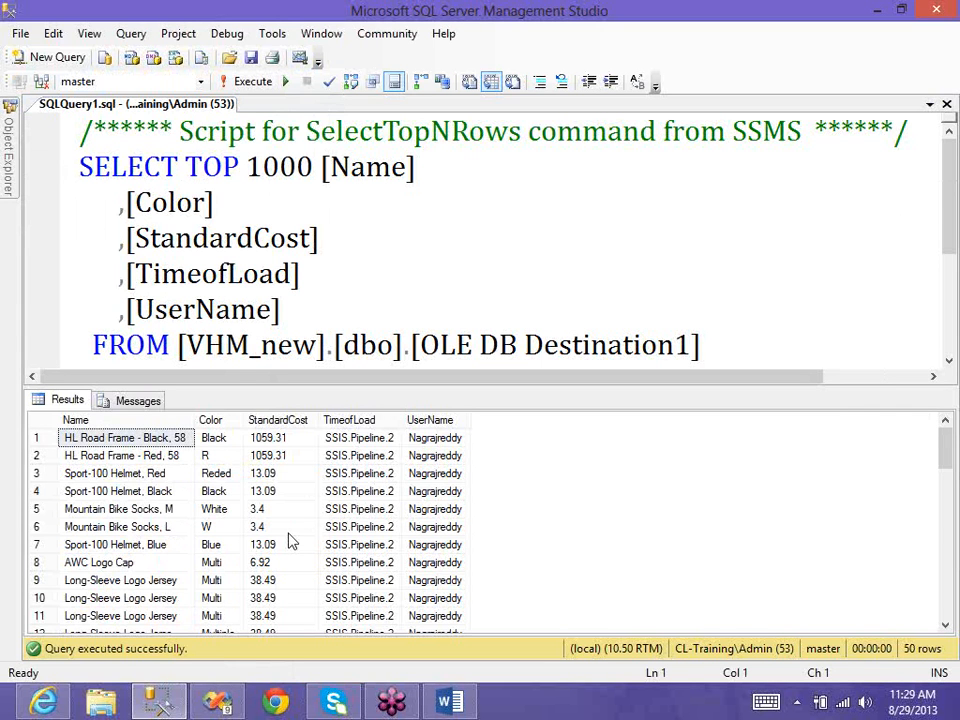
{"action": "scroll", "coordinate": [287, 527], "scroll_direction": "down", "scroll_amount": 13}
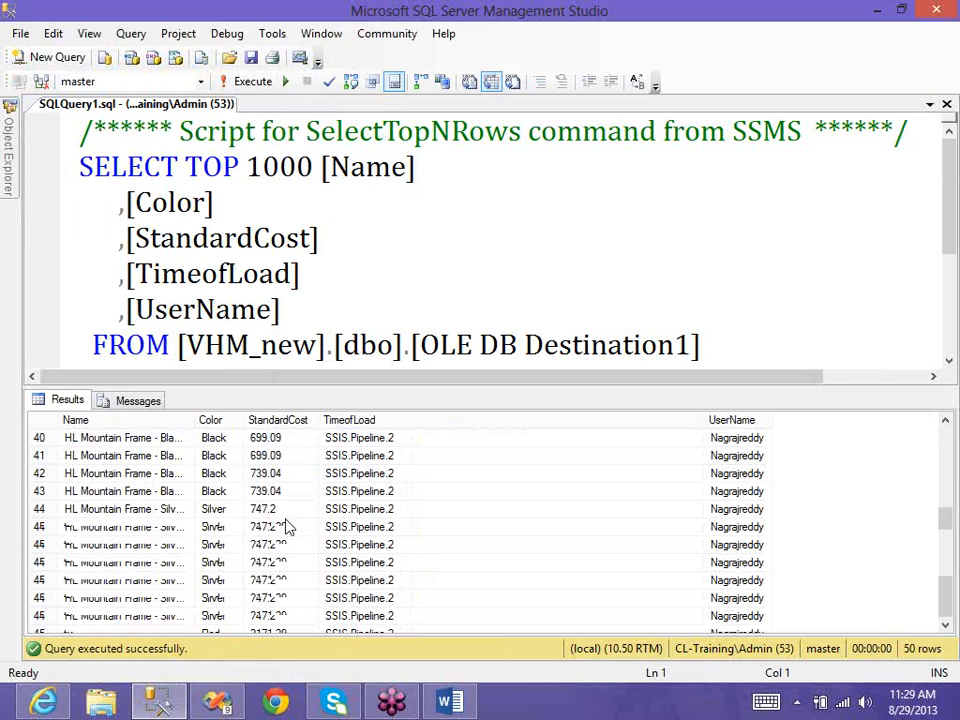
{"action": "scroll", "coordinate": [287, 527], "scroll_direction": "up", "scroll_amount": 7}
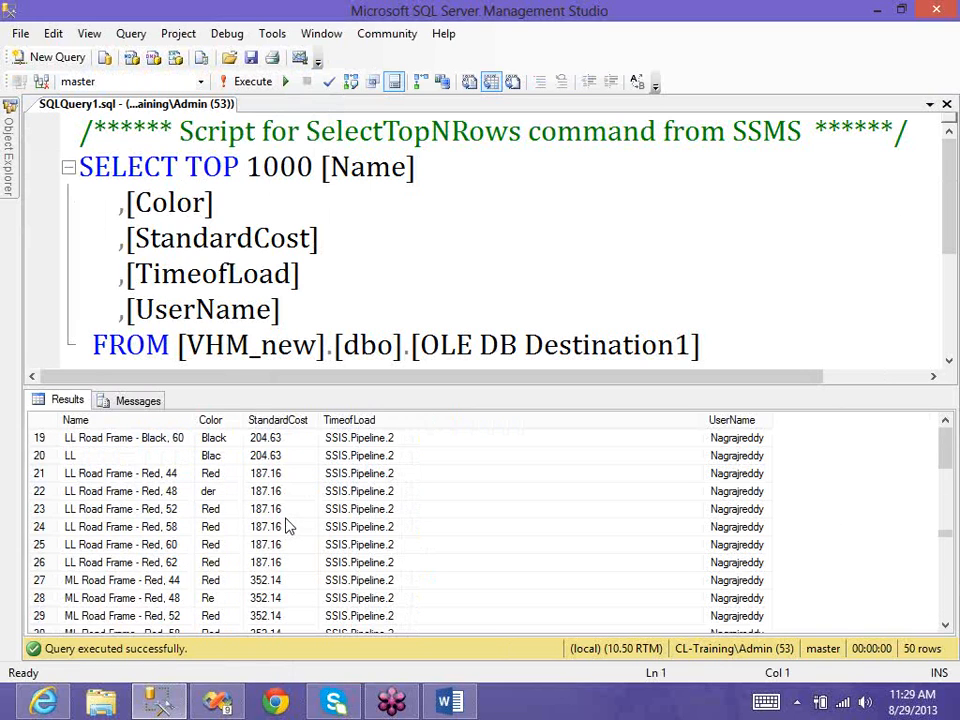
{"action": "scroll", "coordinate": [287, 527], "scroll_direction": "up", "scroll_amount": 6}
{"action": "scroll", "coordinate": [287, 527], "scroll_direction": "down", "scroll_amount": 13}
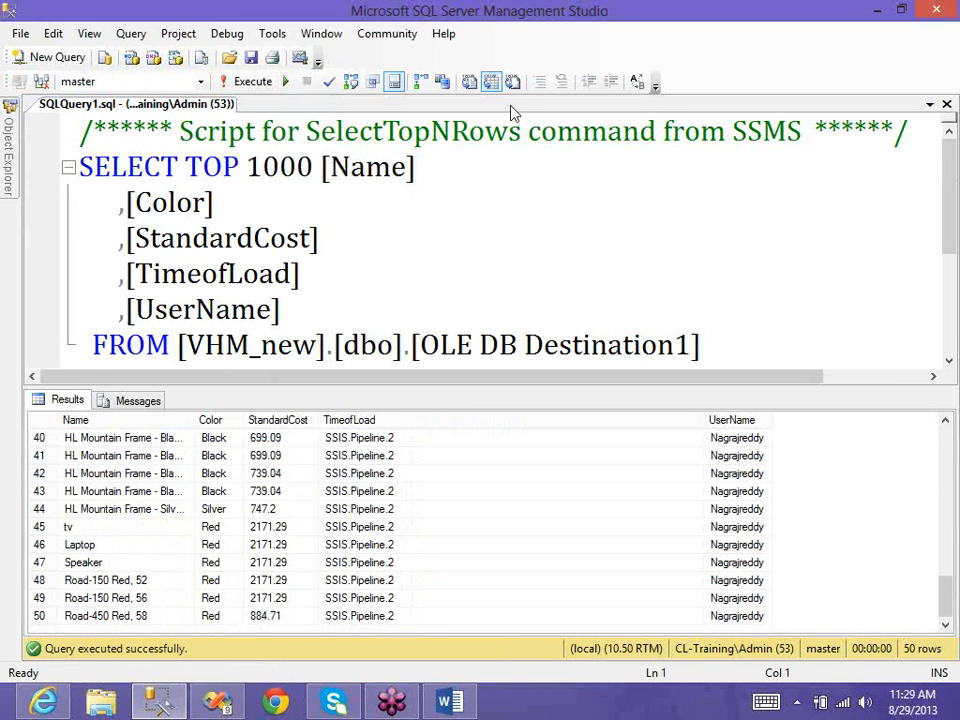
Close the query window and collapse VHM_new and the Databases list
{"action": "left_click", "coordinate": [946, 104]}
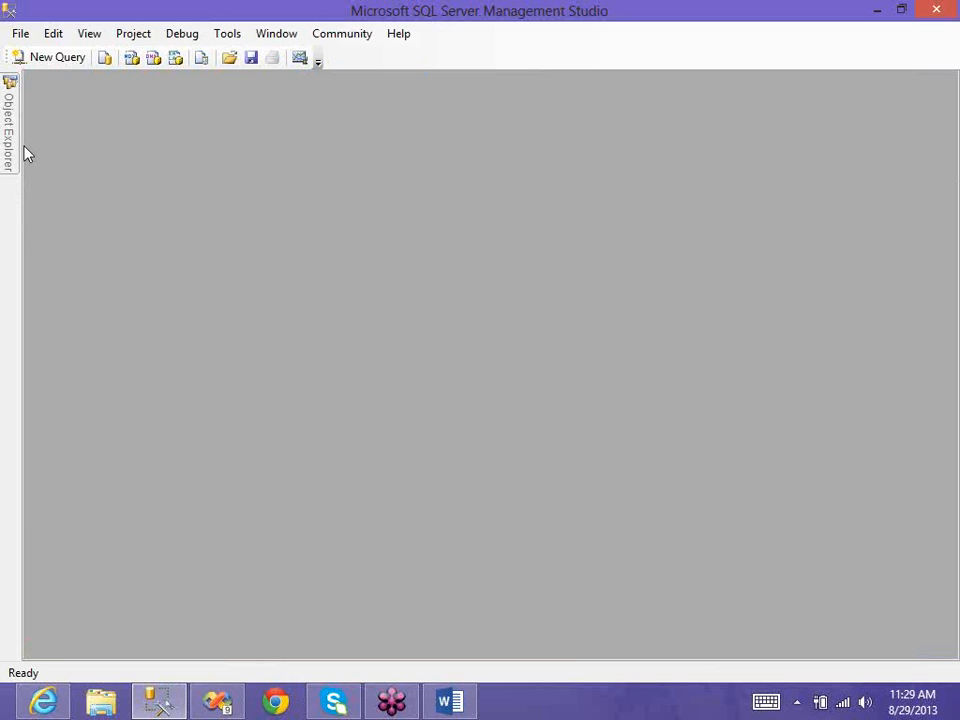
{"action": "left_click", "coordinate": [9, 134]}
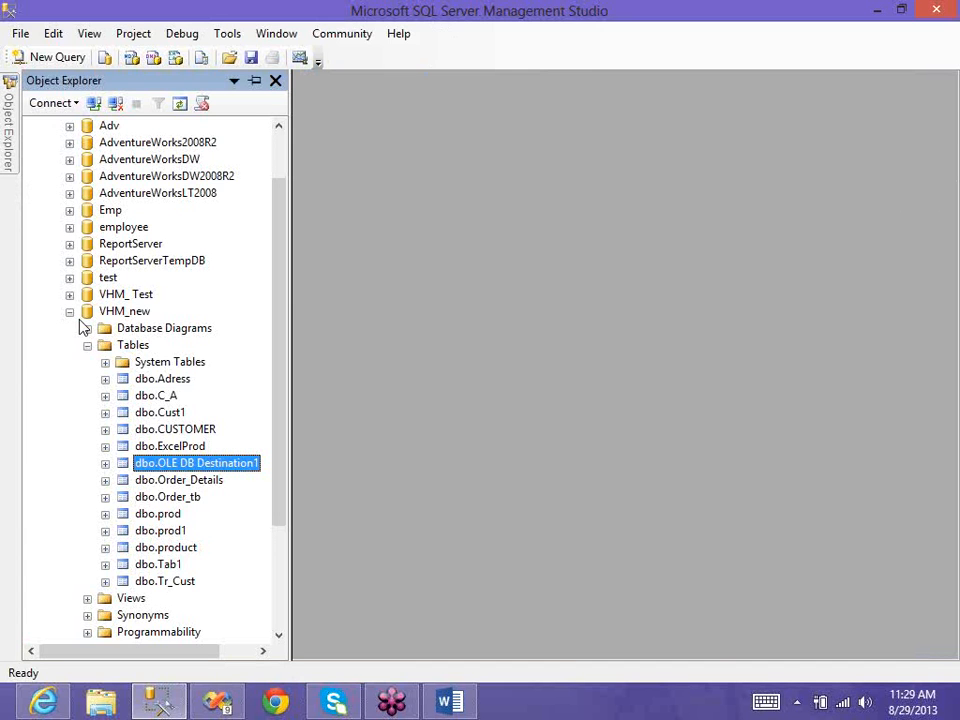
{"action": "left_click", "coordinate": [70, 312]}
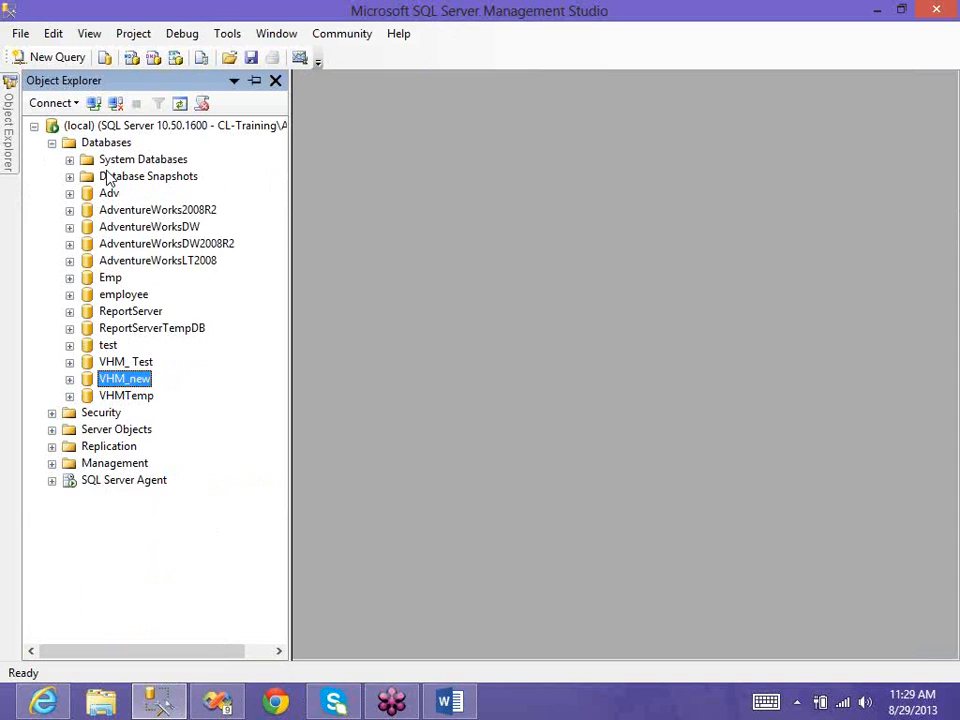
{"action": "left_click", "coordinate": [52, 143]}
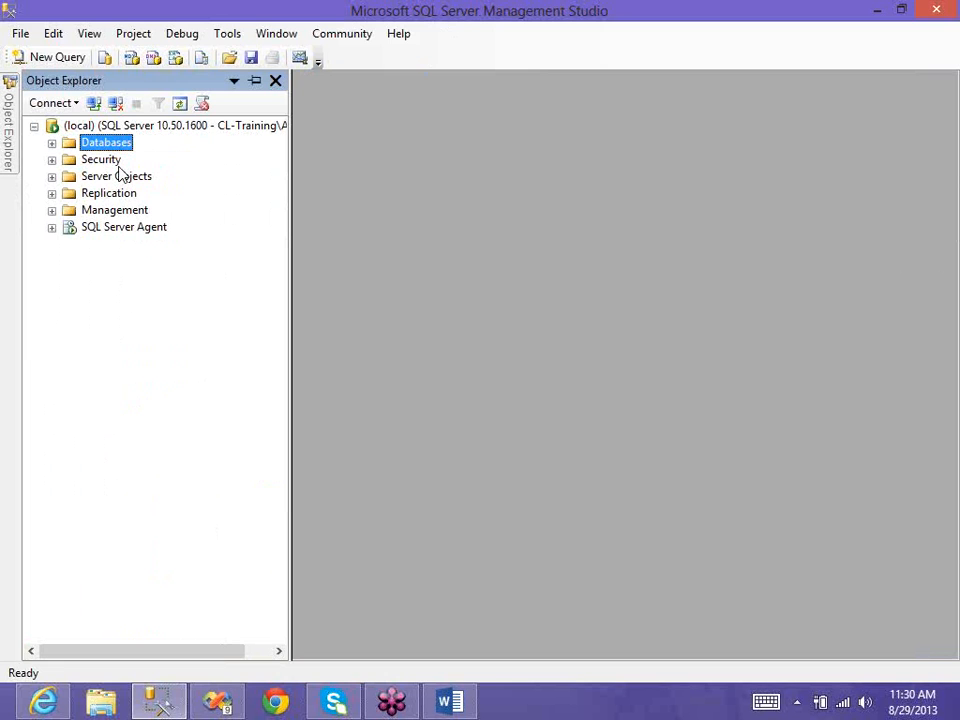
Switch back to the FirstSSIS project in Visual Studio and bring its designer forward
{"action": "left_click", "coordinate": [216, 701]}
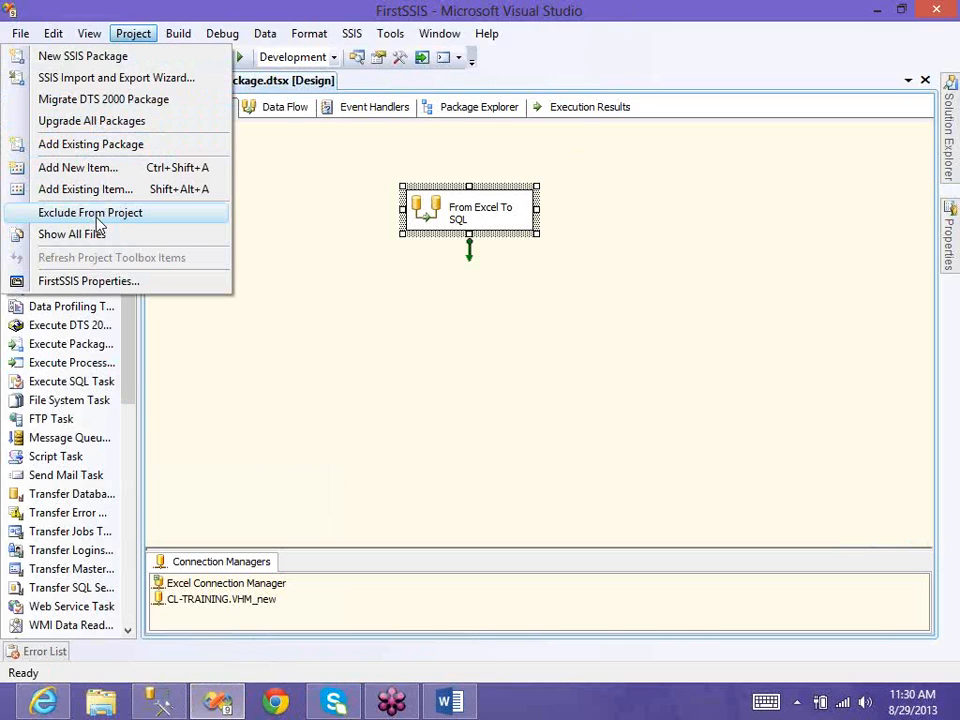
{"action": "left_click", "coordinate": [370, 419]}
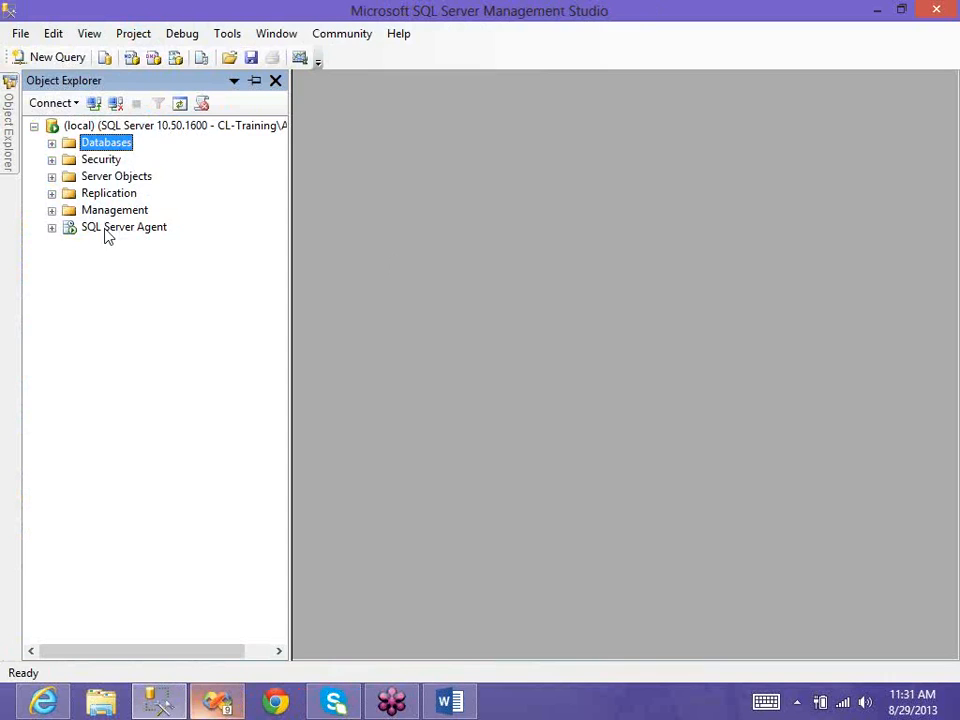
{"action": "left_click", "coordinate": [217, 702]}
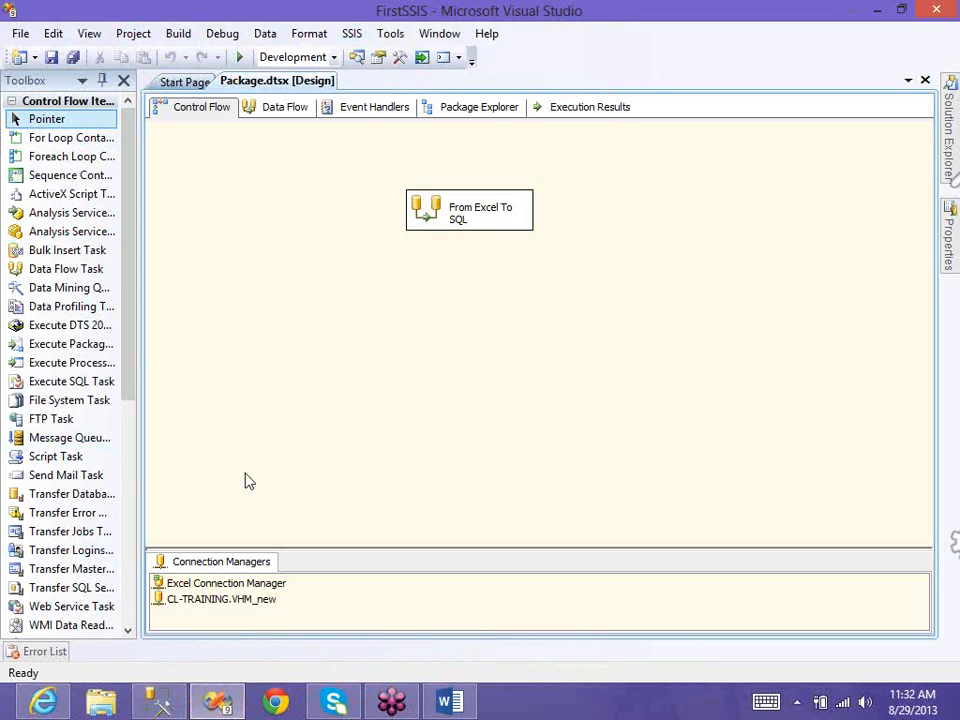
Scroll the Toolbox, then minimize Visual Studio and the browser to reach Management Studio
{"action": "scroll", "coordinate": [133, 343], "scroll_direction": "down", "scroll_amount": 2}
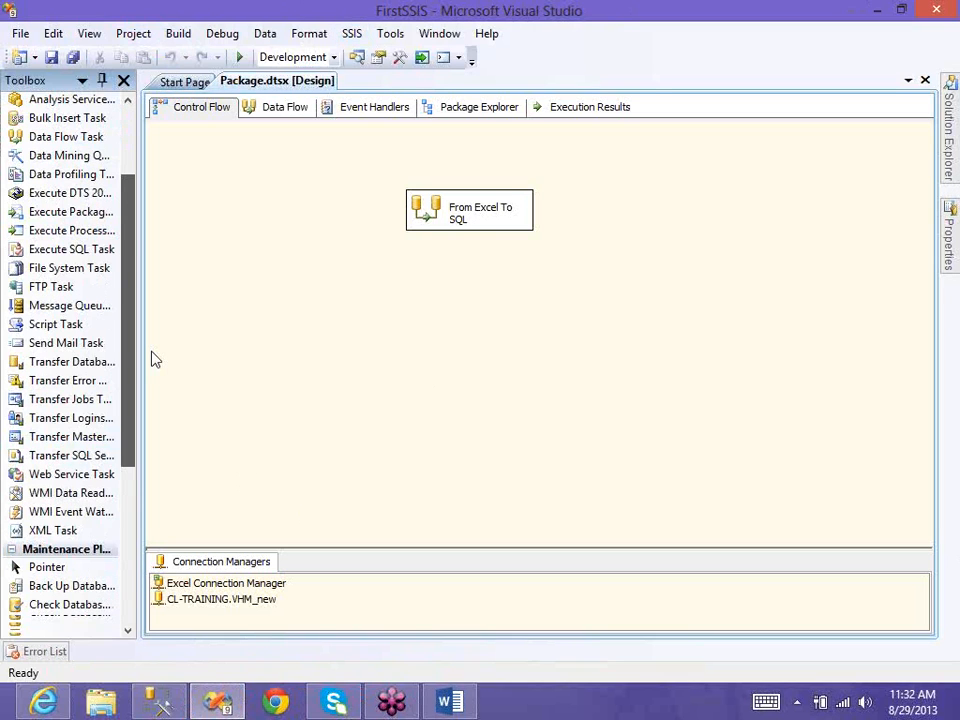
{"action": "scroll", "coordinate": [155, 360], "scroll_direction": "down", "scroll_amount": 2}
{"action": "scroll", "coordinate": [218, 468], "scroll_direction": "down", "scroll_amount": 2}
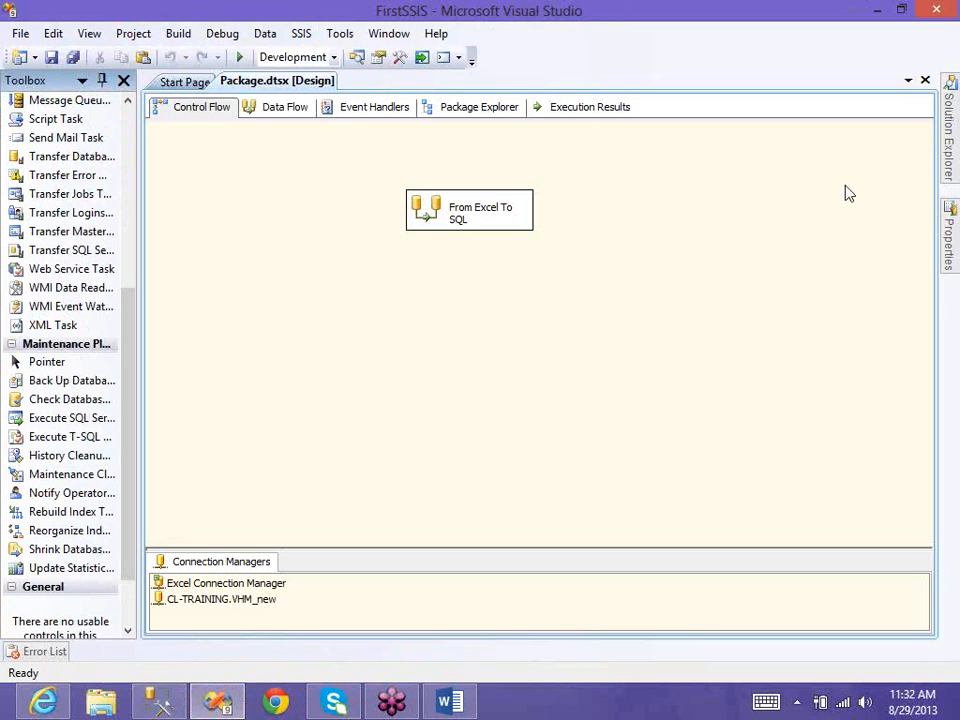
{"action": "left_click", "coordinate": [871, 11]}
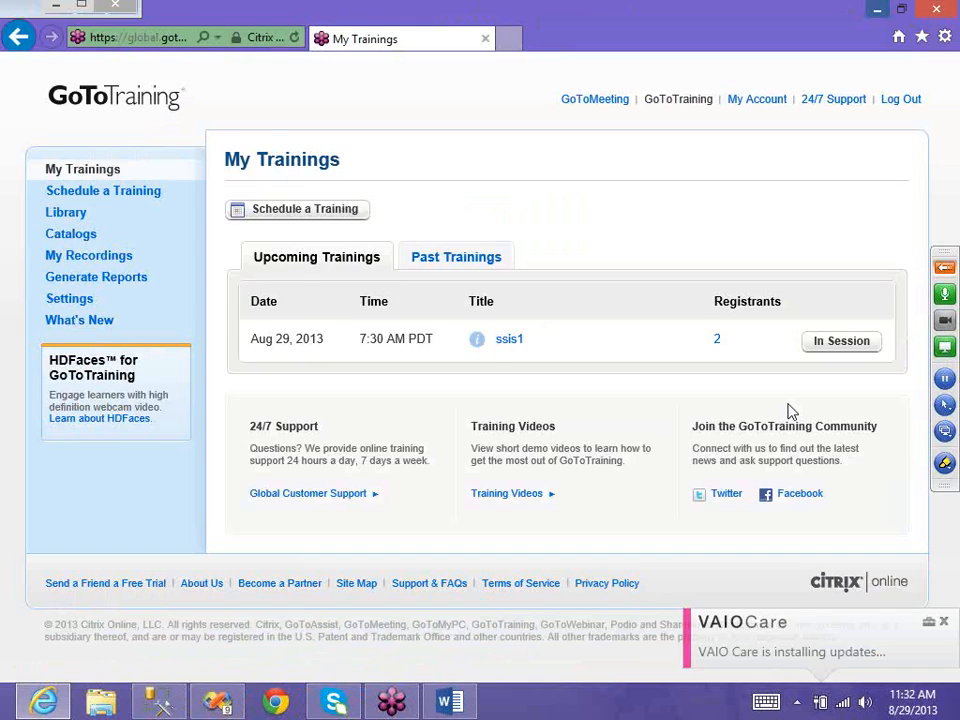
{"action": "left_click", "coordinate": [877, 10]}
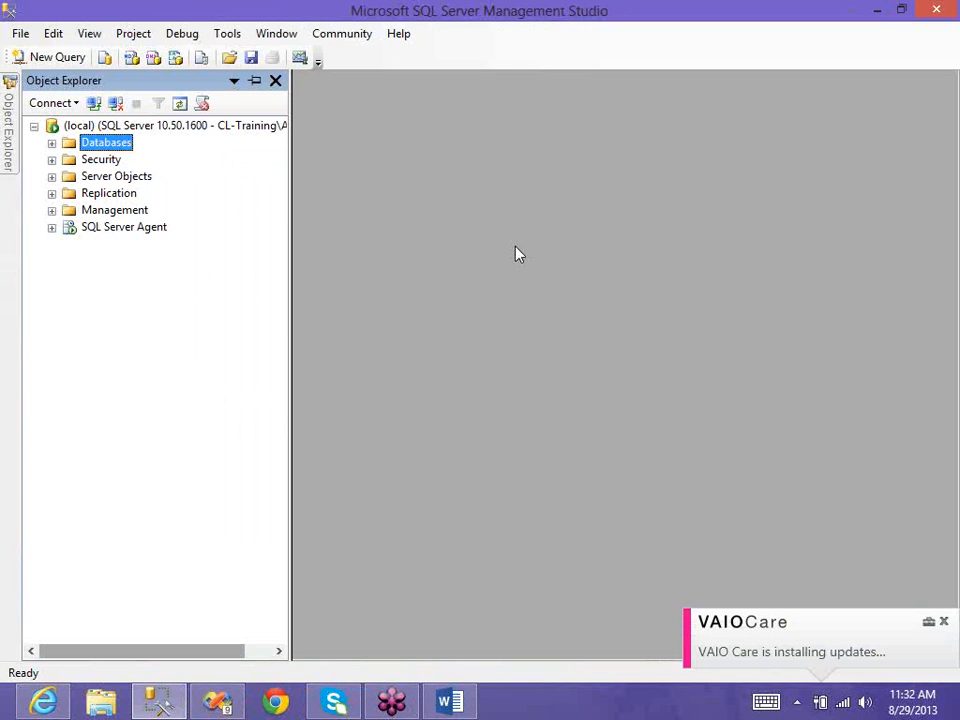